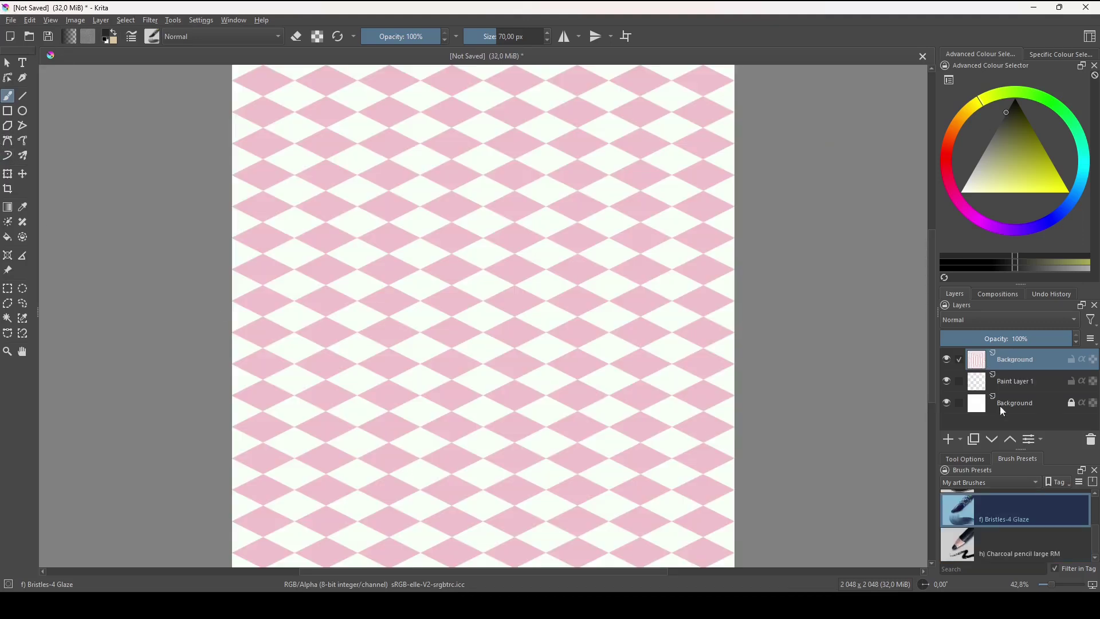
- Move the pink diamond pattern layer below Paint Layer 1 and lower its opacity to about 30%
drag(1005, 363, 1010, 397)
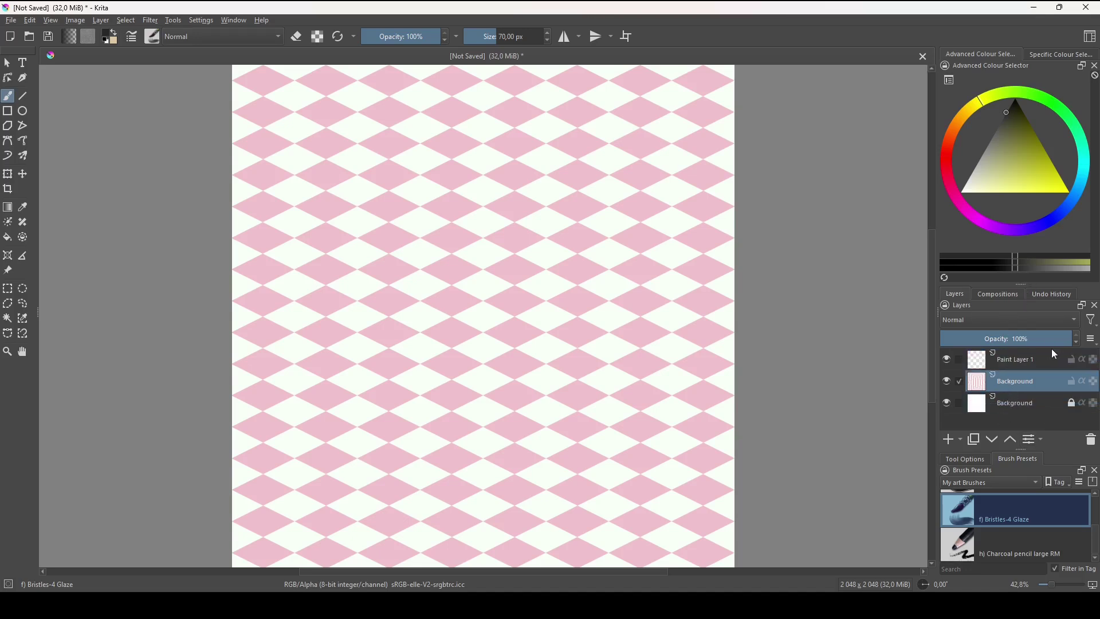
drag(1057, 341, 1004, 339)
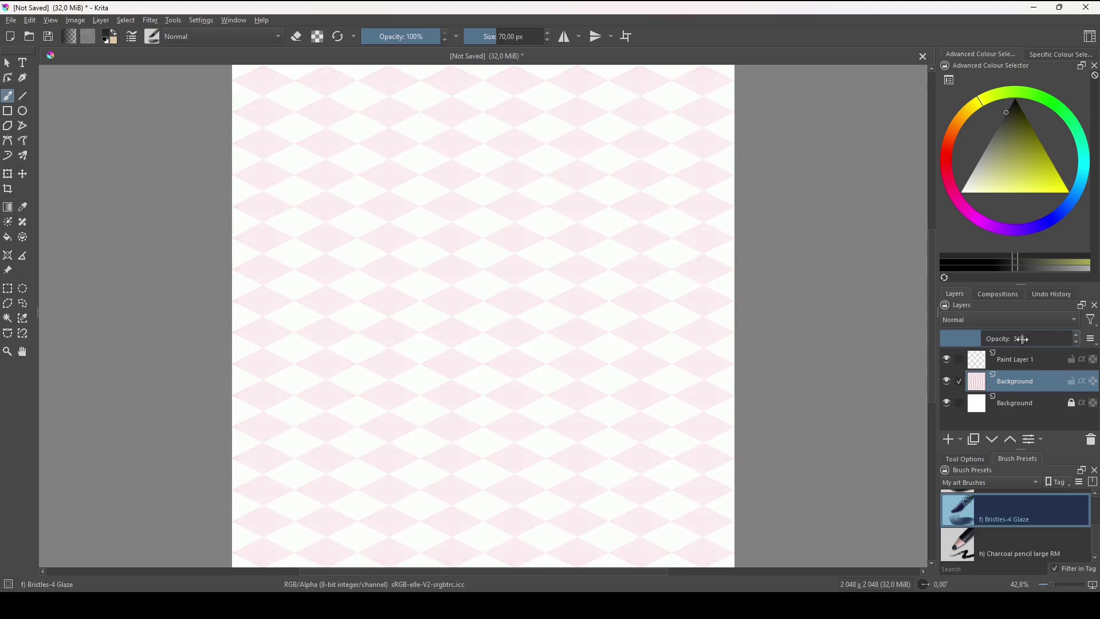
- Select Paint Layer 1 and set the foreground colour to a muted medium green
click(1017, 362)
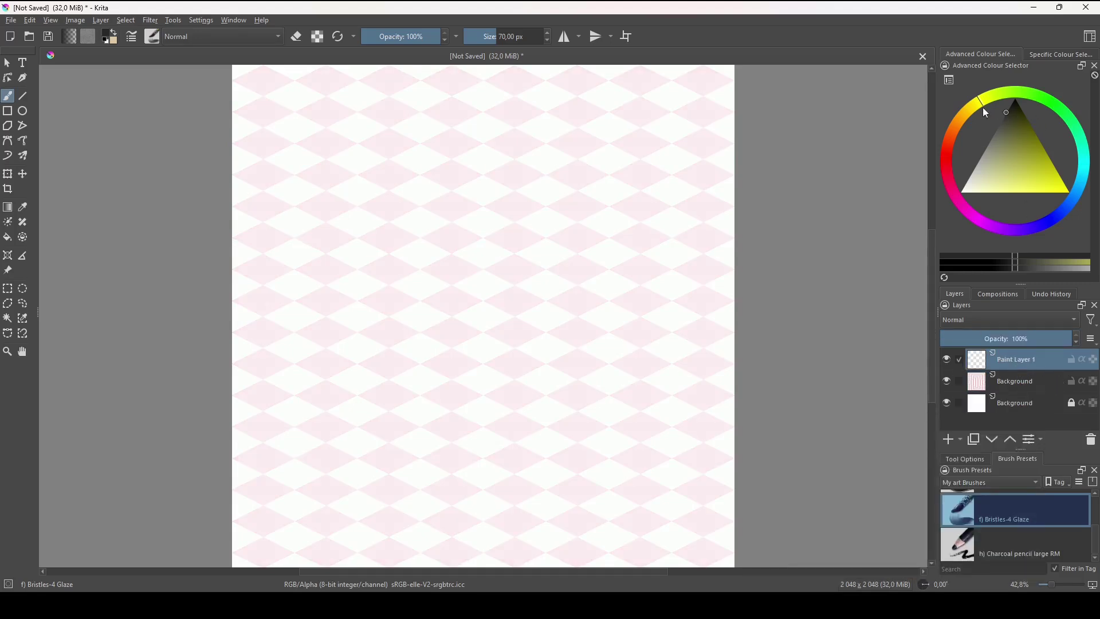
drag(1008, 104, 1033, 98)
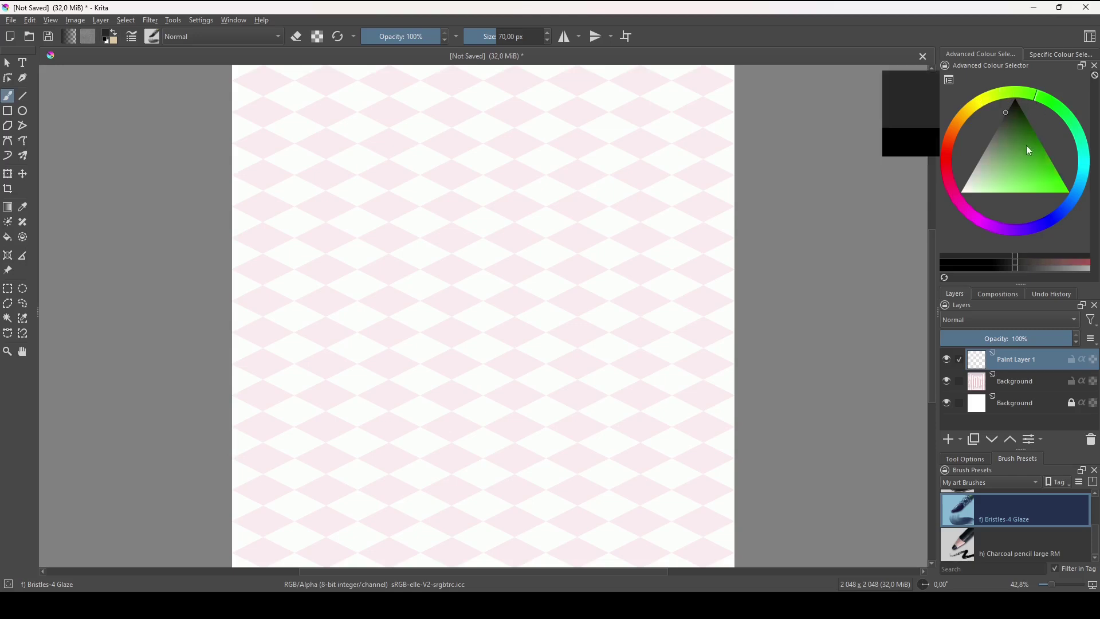
drag(1026, 146, 1010, 146)
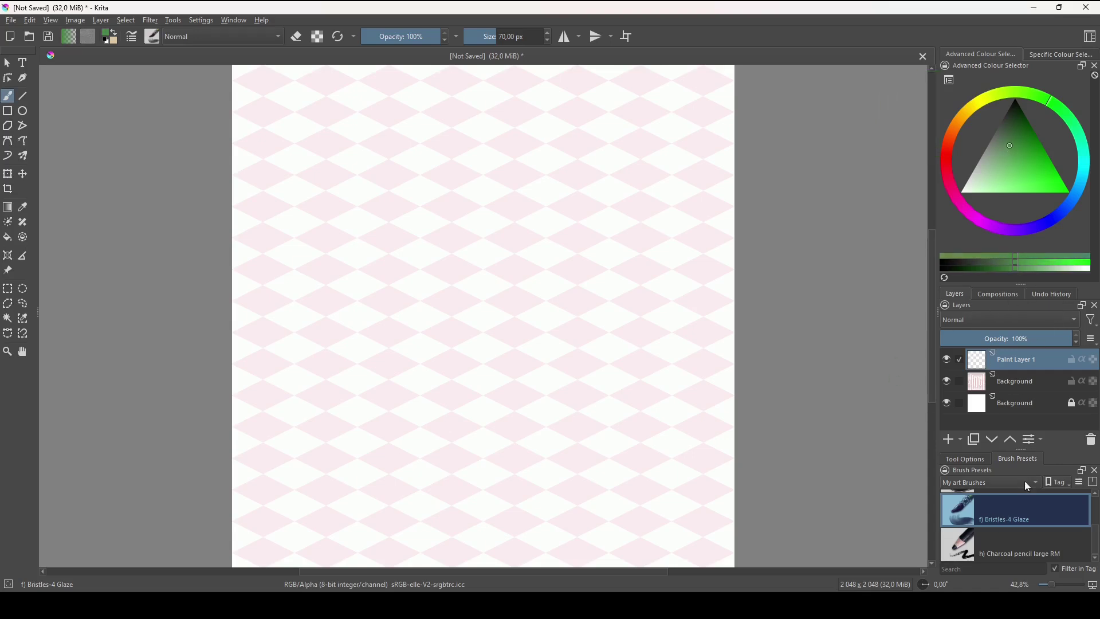
- Enlarge the brush preset list and filter it by the Textures tag
drag(1022, 452, 1022, 414)
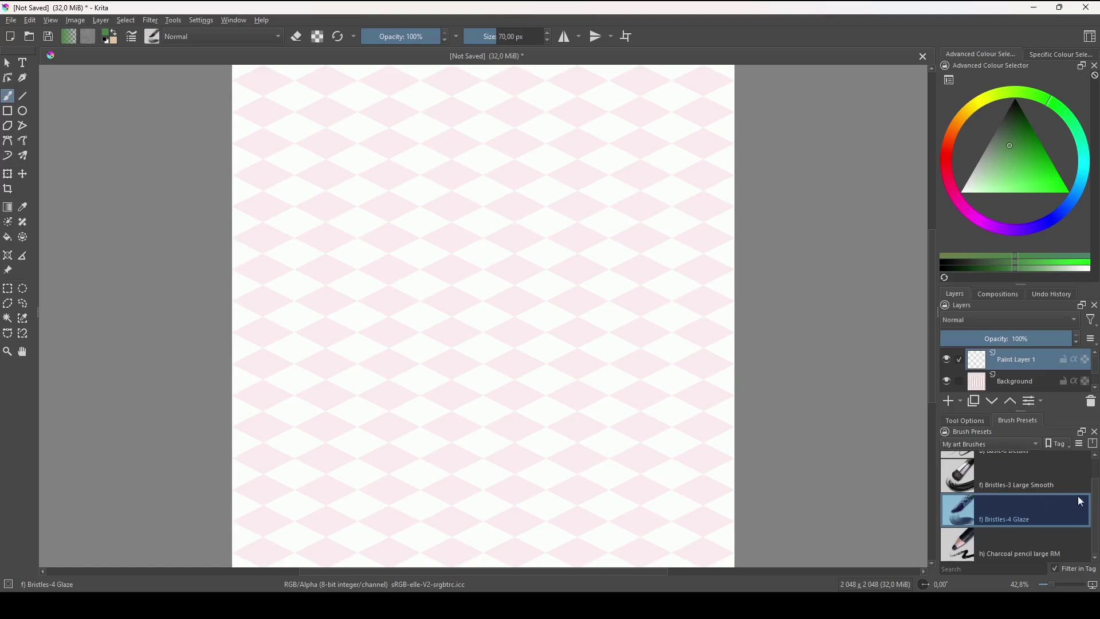
drag(1097, 536, 1091, 478)
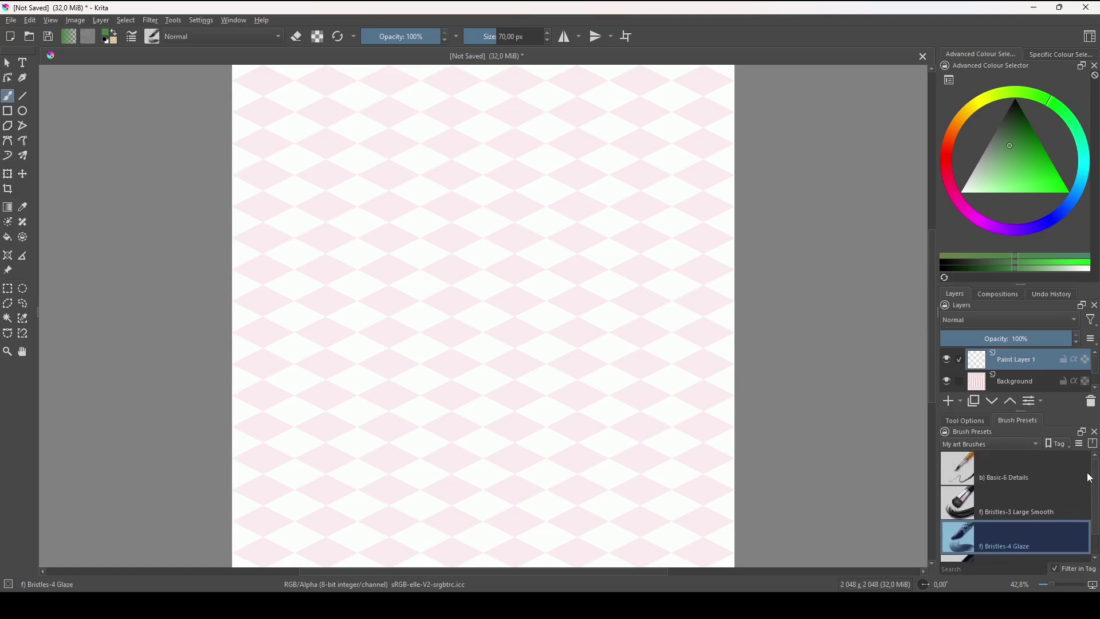
click(1022, 445)
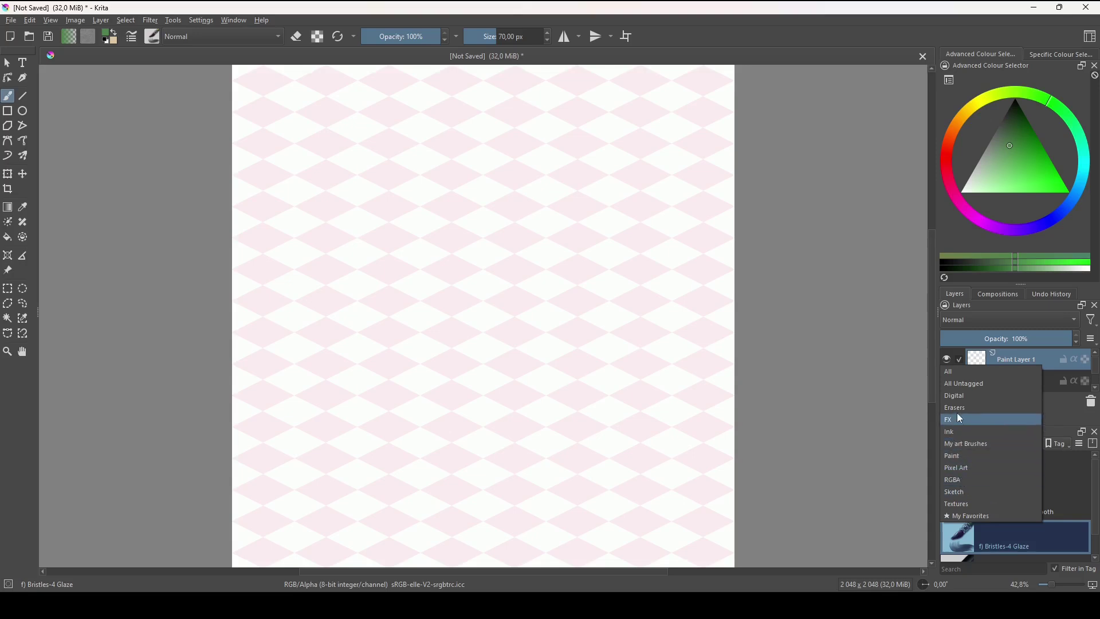
click(960, 397)
drag(1096, 470, 1097, 512)
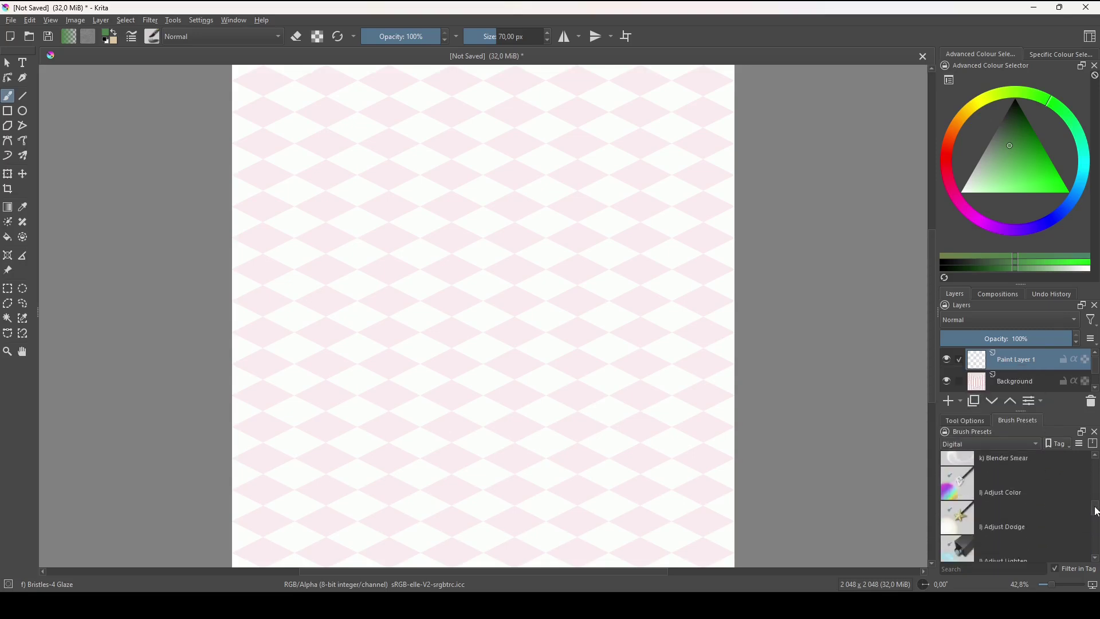
click(982, 448)
click(964, 456)
click(974, 447)
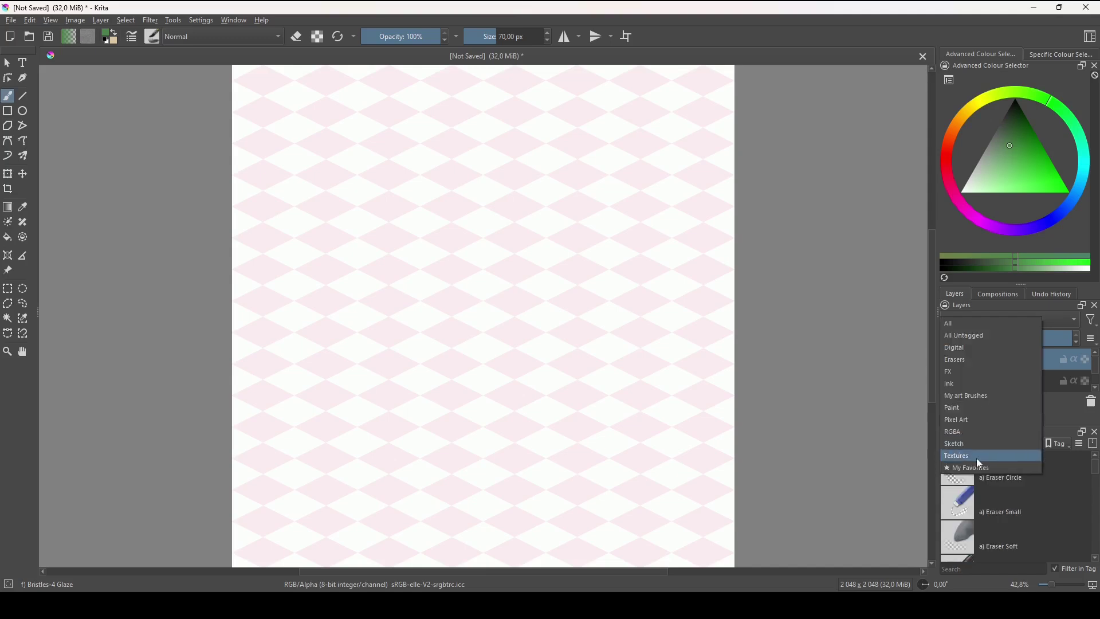
click(969, 457)
- Browse the texture brushes and choose the Texture Big preset
drag(1095, 478, 1098, 490)
click(955, 485)
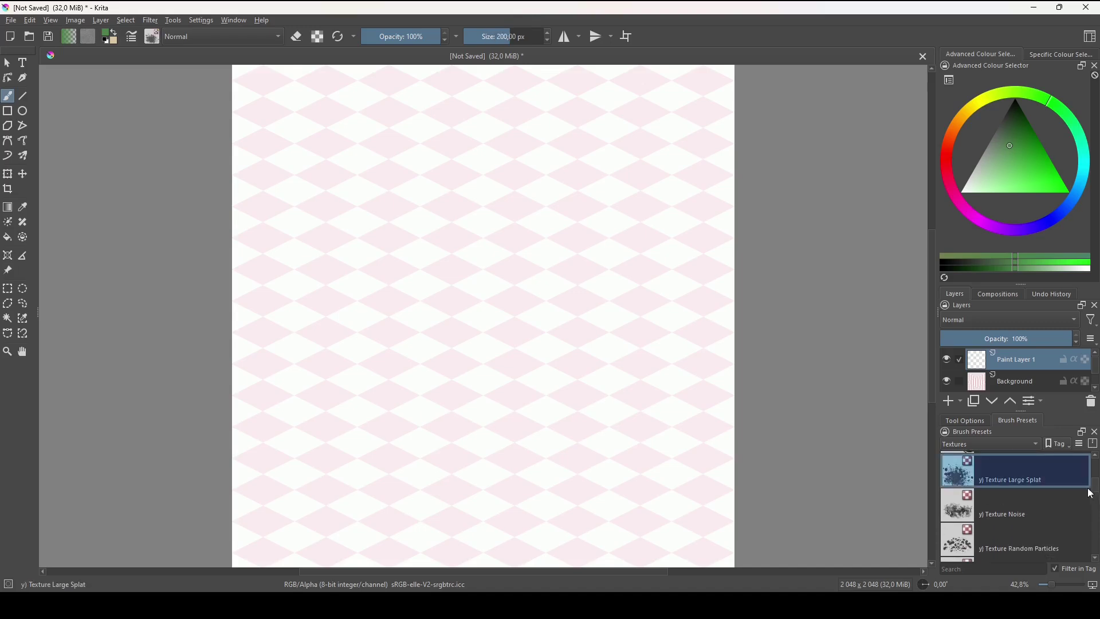
click(959, 516)
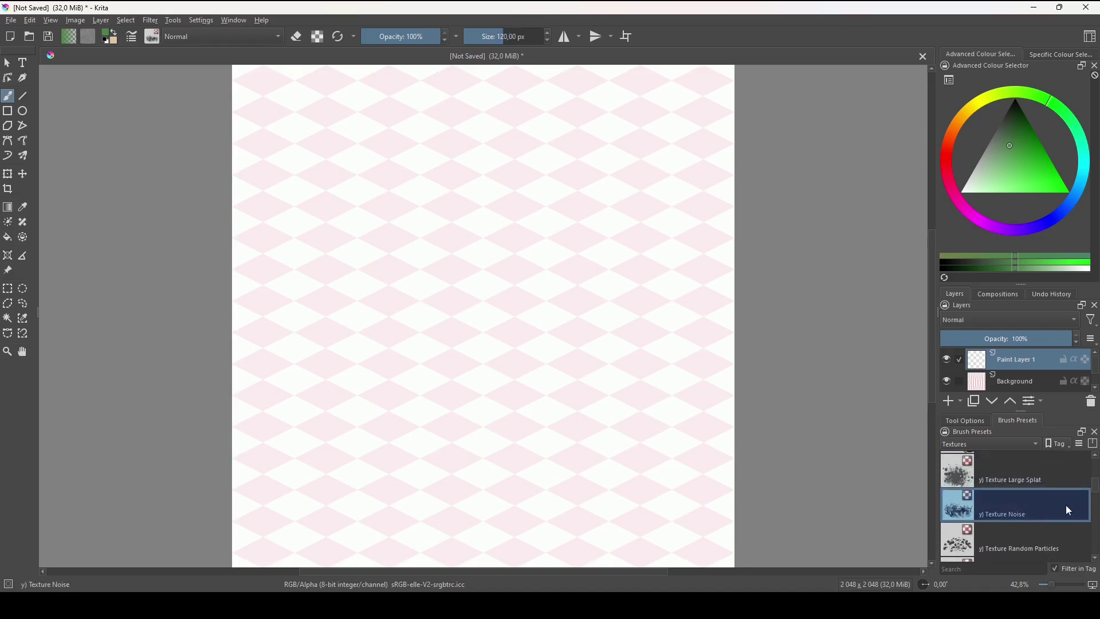
mouse_move(1098, 492)
mouse_down()
mouse_move(1098, 548)
mouse_move(1099, 476)
mouse_move(1061, 482)
mouse_up()
click(955, 480)
click(958, 507)
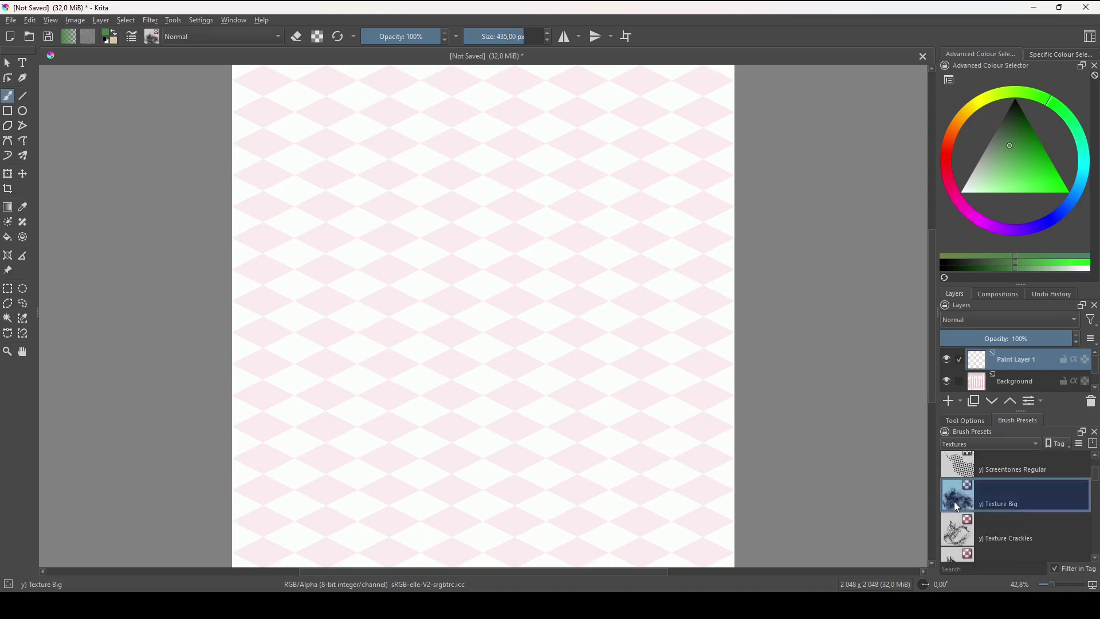
- Fill the entire canvas on Paint Layer 1 with medium green using the Texture Big brush, covering all bare spots
mouse_move(617, 349)
mouse_down()
mouse_move(570, 442)
mouse_move(601, 233)
mouse_move(595, 241)
mouse_up()
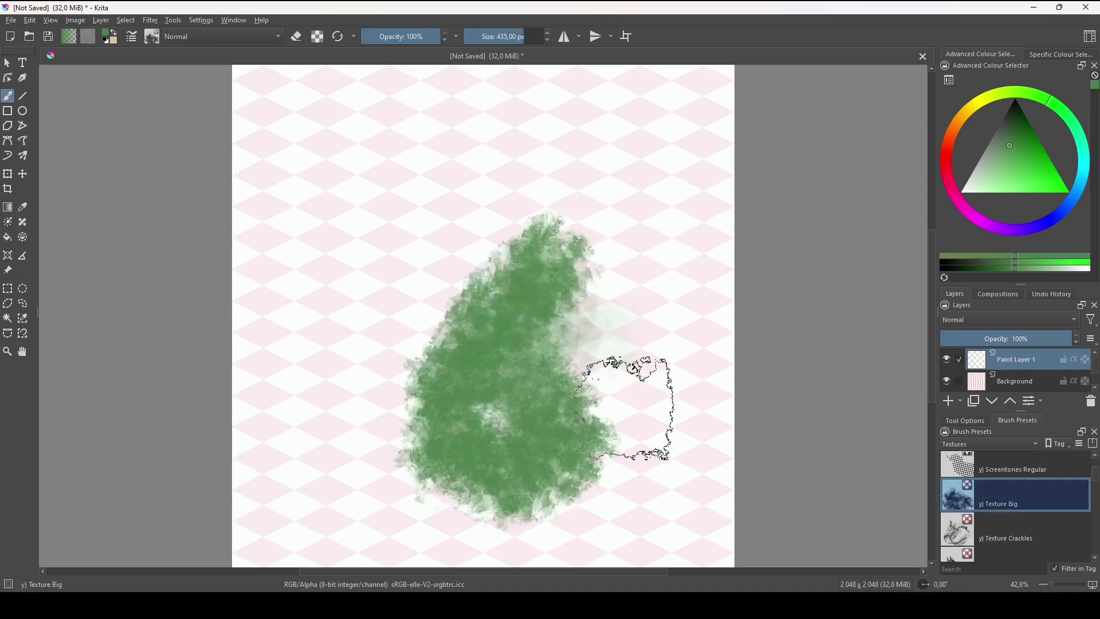
key(ctrl+z)
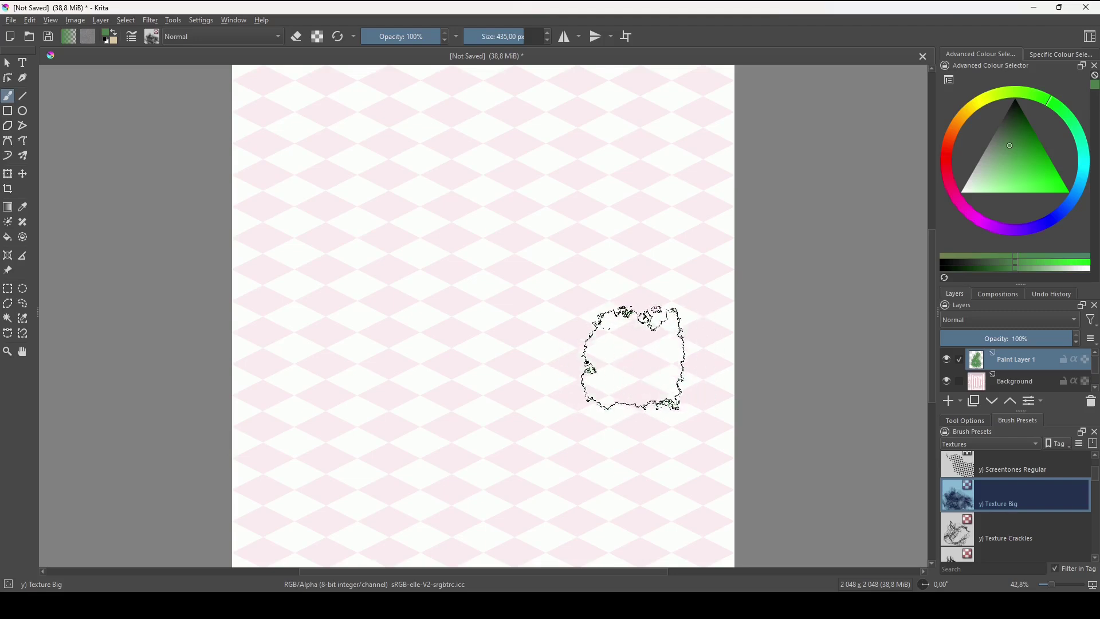
mouse_move(643, 390)
mouse_down()
mouse_move(634, 415)
mouse_move(650, 395)
mouse_up()
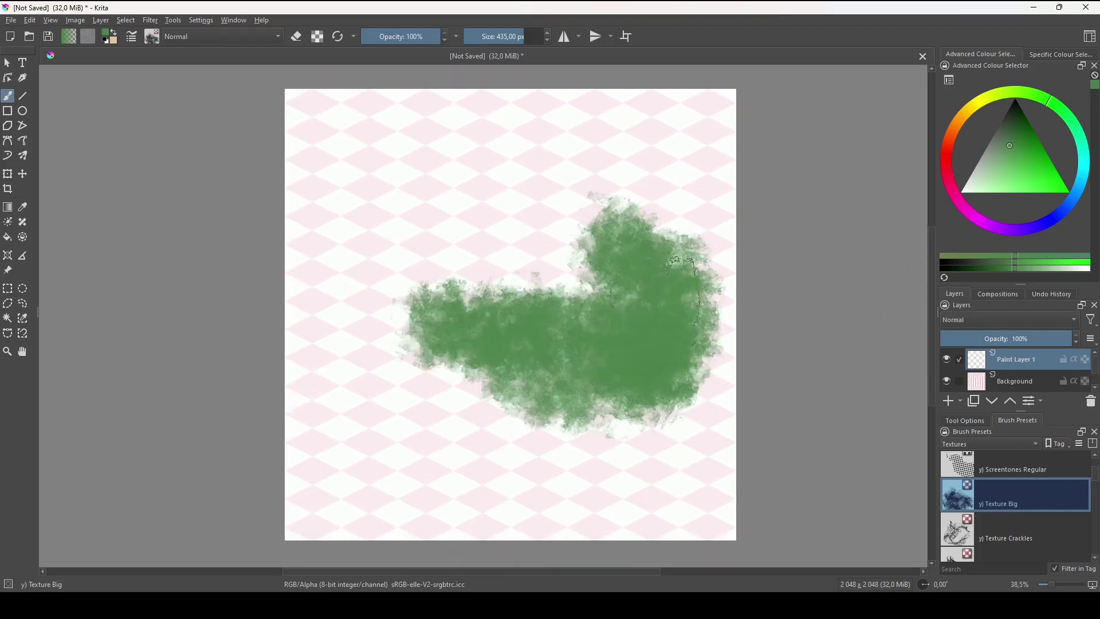
mouse_move(700, 98)
mouse_down()
mouse_move(315, 129)
mouse_move(338, 487)
mouse_move(544, 458)
mouse_move(668, 425)
mouse_move(739, 367)
mouse_move(626, 172)
mouse_move(442, 177)
mouse_move(309, 275)
mouse_move(395, 447)
mouse_move(591, 441)
mouse_move(378, 166)
mouse_move(538, 292)
mouse_move(705, 235)
mouse_move(731, 309)
mouse_up()
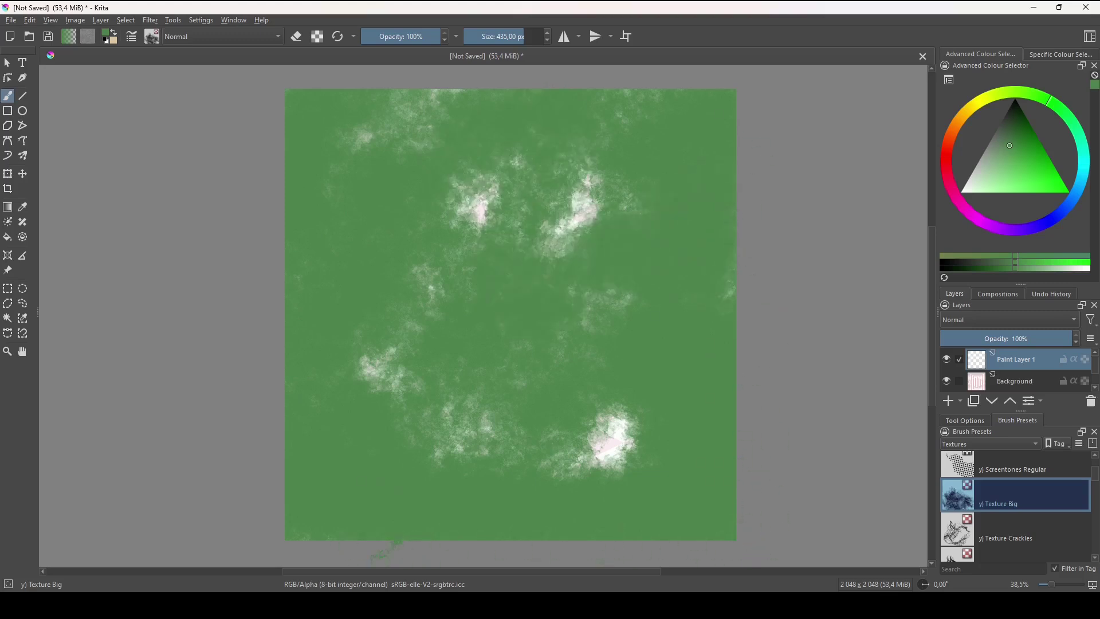
mouse_move(611, 444)
mouse_down()
mouse_move(401, 390)
mouse_move(470, 235)
mouse_move(435, 126)
mouse_move(705, 106)
mouse_move(545, 361)
mouse_up()
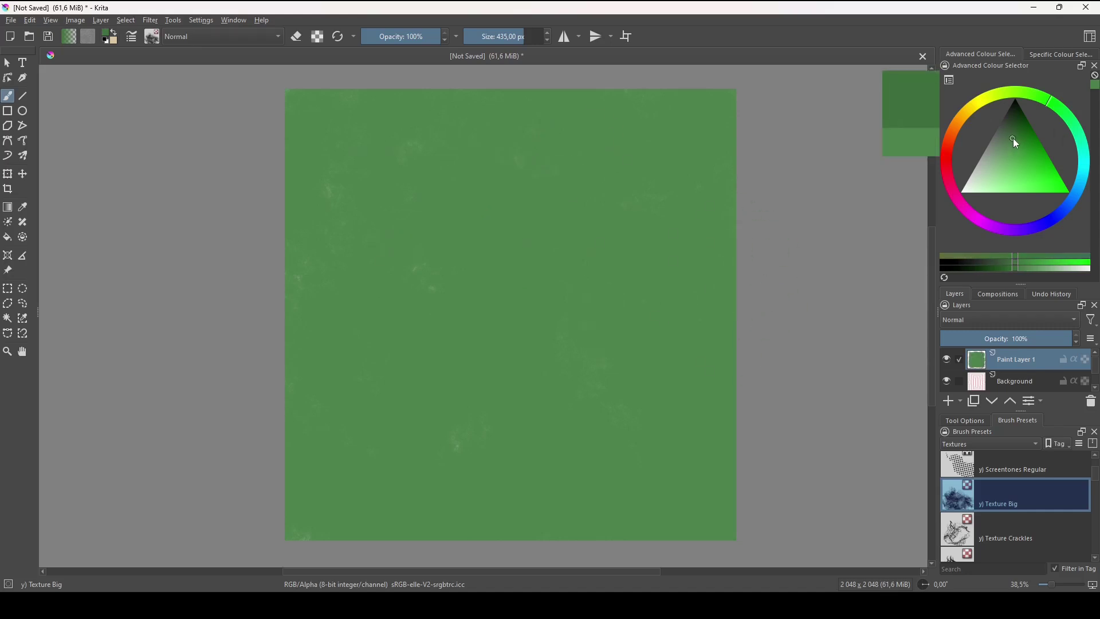
- Paint a slightly darker green over most of the canvas, leaving scattered patches of the lighter base
mouse_move(676, 195)
mouse_down()
mouse_move(699, 106)
mouse_move(582, 128)
mouse_move(619, 205)
mouse_move(557, 235)
mouse_move(473, 190)
mouse_move(436, 146)
mouse_move(279, 110)
mouse_move(289, 99)
mouse_move(319, 186)
mouse_move(317, 238)
mouse_move(439, 227)
mouse_move(424, 272)
mouse_move(608, 362)
mouse_move(729, 288)
mouse_move(714, 216)
mouse_move(699, 335)
mouse_move(628, 278)
mouse_move(546, 410)
mouse_move(451, 379)
mouse_move(396, 448)
mouse_move(354, 403)
mouse_move(288, 435)
mouse_move(342, 506)
mouse_move(369, 521)
mouse_move(659, 538)
mouse_move(740, 501)
mouse_move(552, 451)
mouse_move(678, 417)
mouse_move(729, 364)
mouse_move(755, 499)
mouse_up()
drag(401, 227, 368, 187)
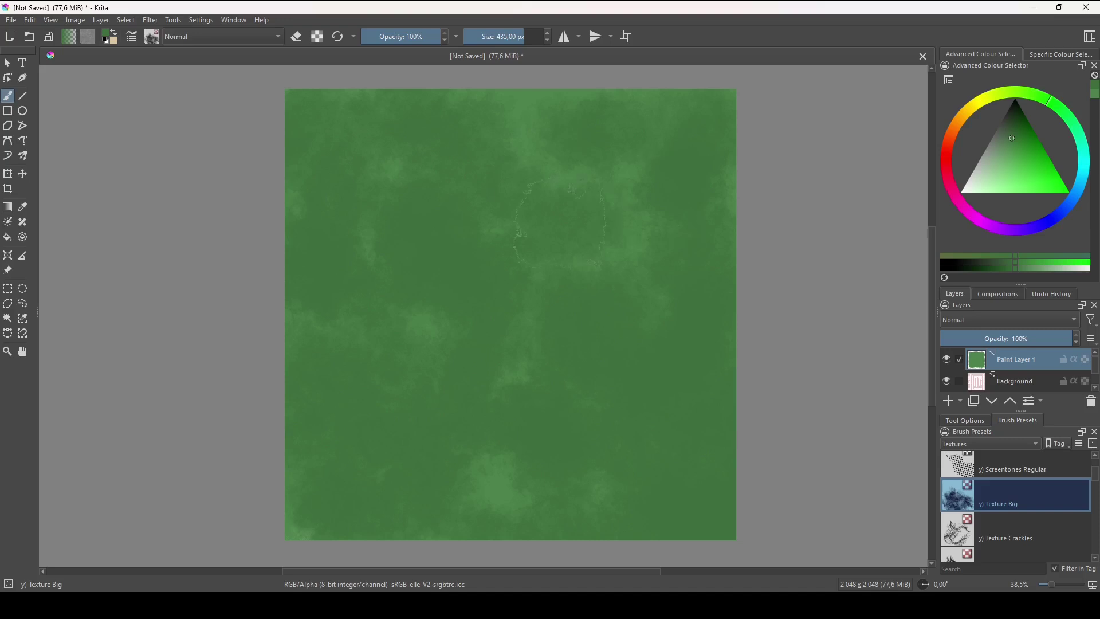
mouse_move(560, 223)
mouse_down()
mouse_move(500, 118)
mouse_move(560, 110)
mouse_up()
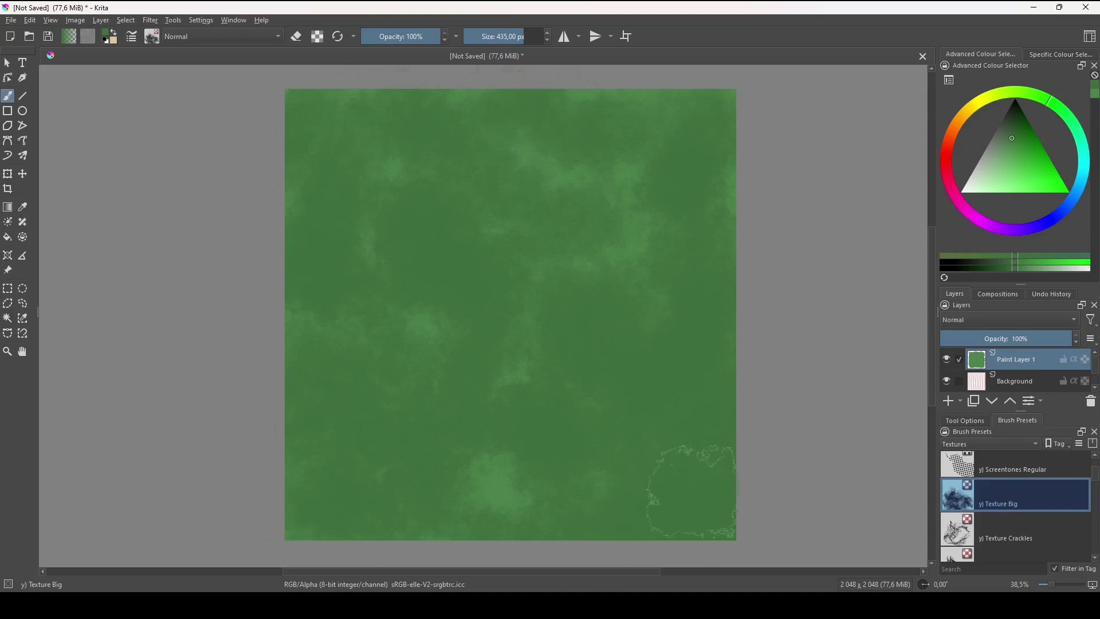
- Choose a still darker green and paint scattered shadow patches across the canvas
drag(1017, 136, 1017, 128)
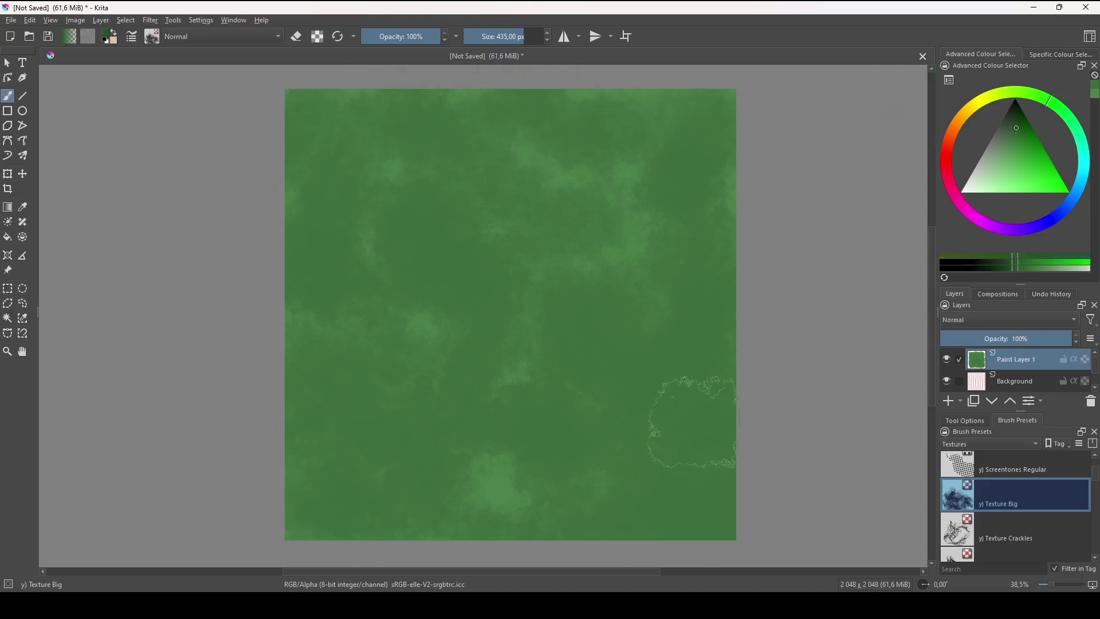
click(670, 452)
mouse_move(671, 453)
mouse_down()
mouse_move(617, 398)
mouse_move(607, 464)
mouse_move(548, 495)
mouse_move(387, 446)
mouse_move(336, 446)
mouse_move(289, 449)
mouse_move(262, 499)
mouse_move(353, 369)
mouse_move(368, 298)
mouse_move(339, 230)
mouse_move(411, 304)
mouse_move(541, 331)
mouse_move(607, 280)
mouse_move(332, 116)
mouse_move(306, 112)
mouse_move(466, 93)
mouse_move(693, 105)
mouse_move(745, 218)
mouse_move(701, 243)
mouse_move(726, 375)
mouse_move(630, 355)
mouse_move(584, 438)
mouse_move(499, 419)
mouse_move(449, 320)
mouse_move(461, 247)
mouse_move(630, 169)
mouse_move(594, 182)
mouse_move(506, 253)
mouse_move(471, 406)
mouse_move(402, 513)
mouse_move(729, 459)
mouse_up()
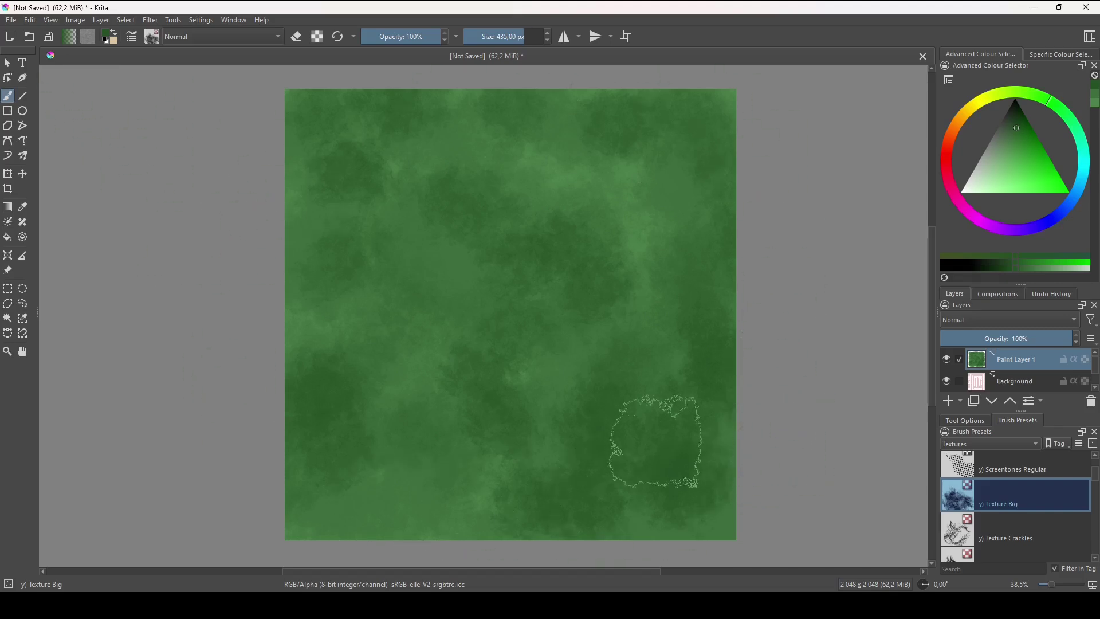
- Turn on Wrap Around Mode and bring the seams between the repeated tiles into view
click(50, 21)
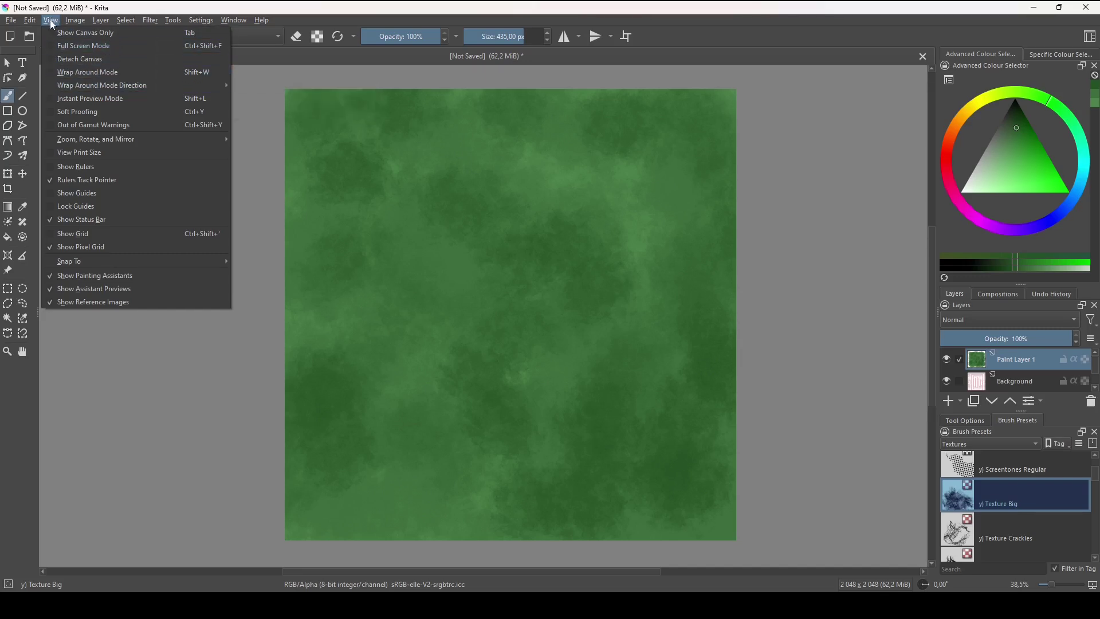
click(50, 74)
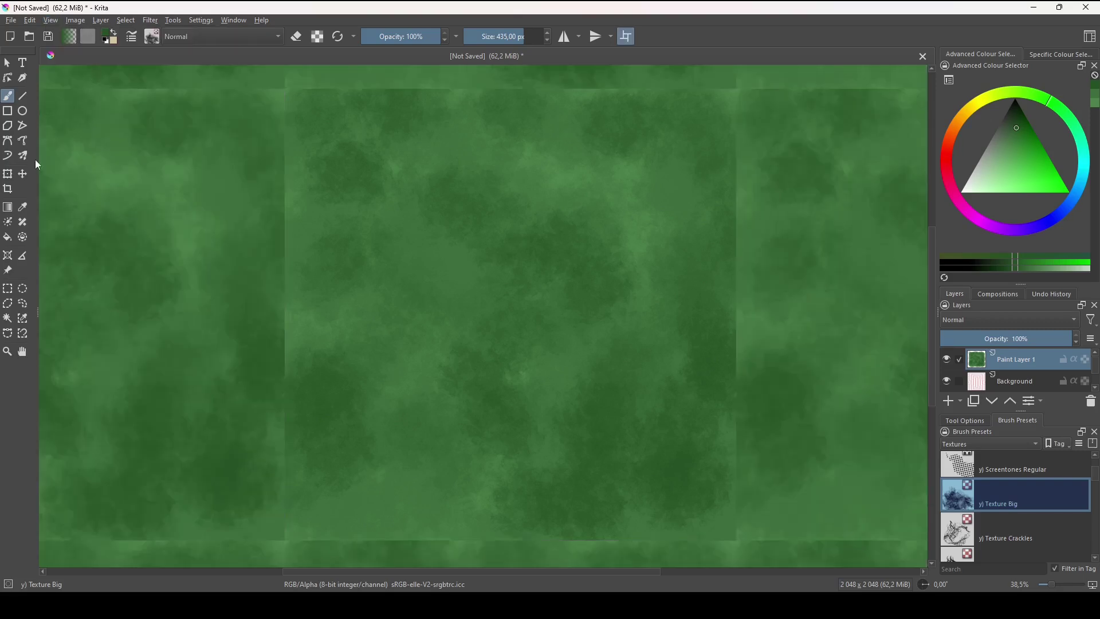
scroll(753, 417, down, 1)
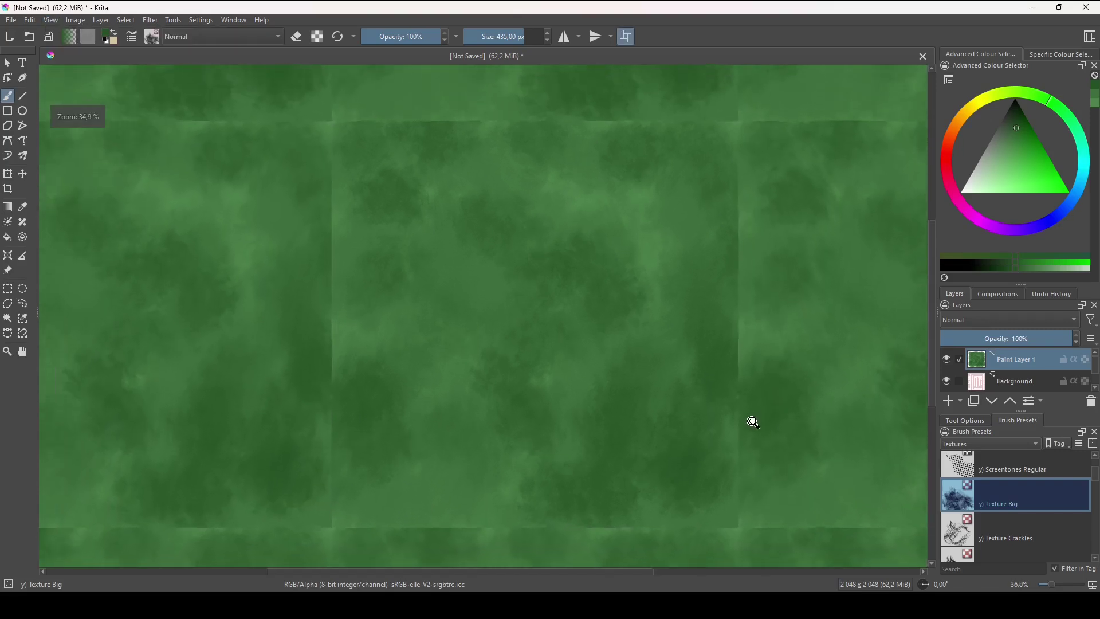
drag(765, 419, 754, 474)
drag(769, 344, 776, 315)
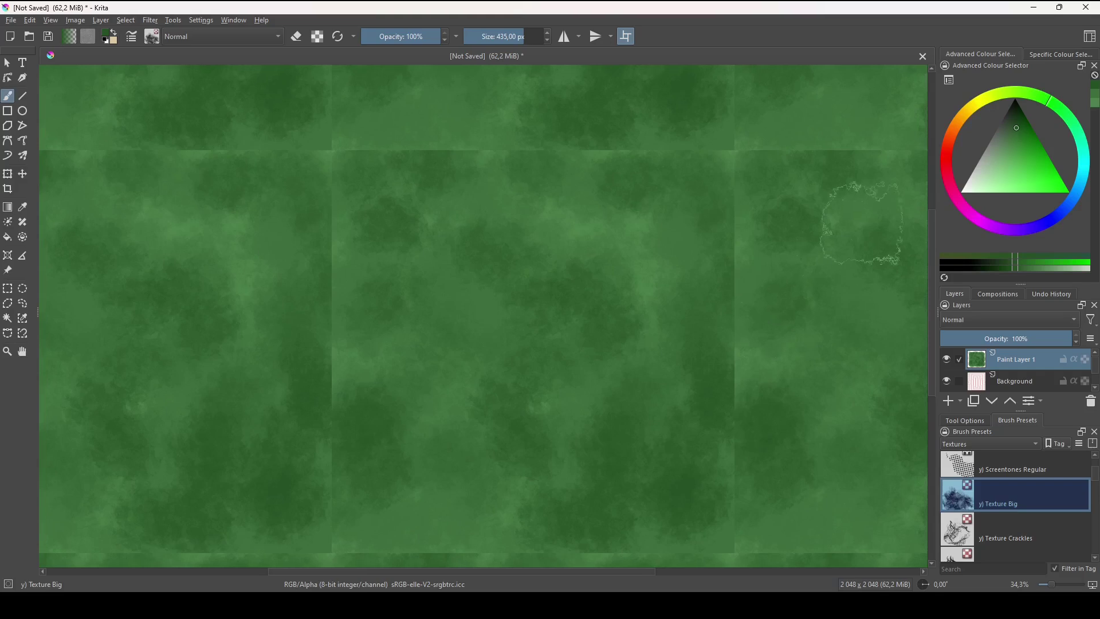
- Sample the light green from the texture, reduce the brush size, and paint over the horizontal and vertical tile seams
key(x)
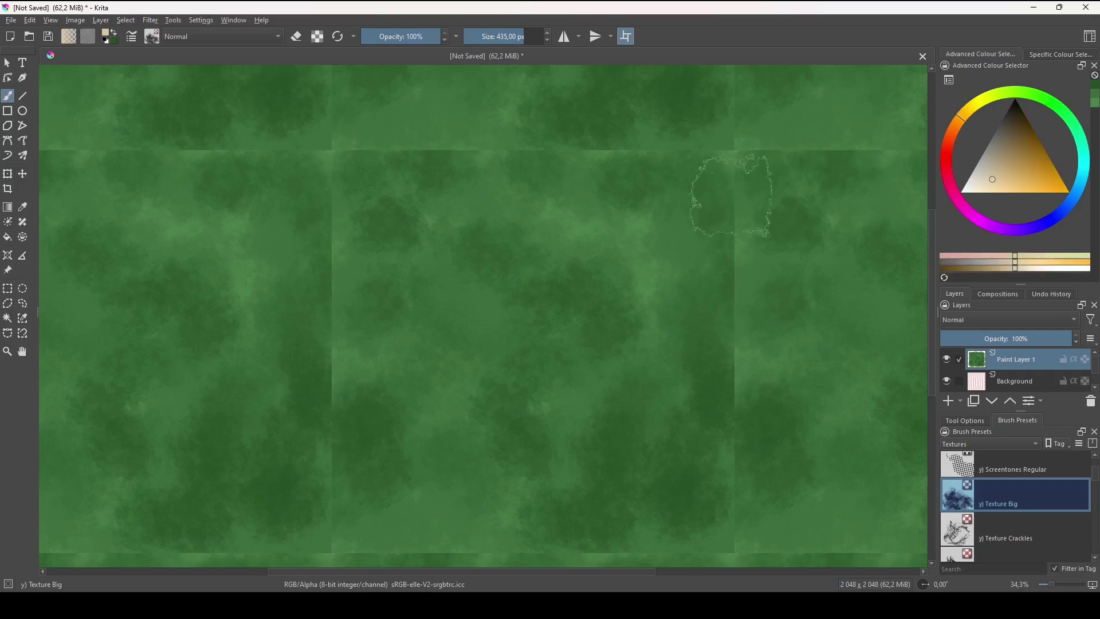
ctrl+click(637, 229)
click(731, 159)
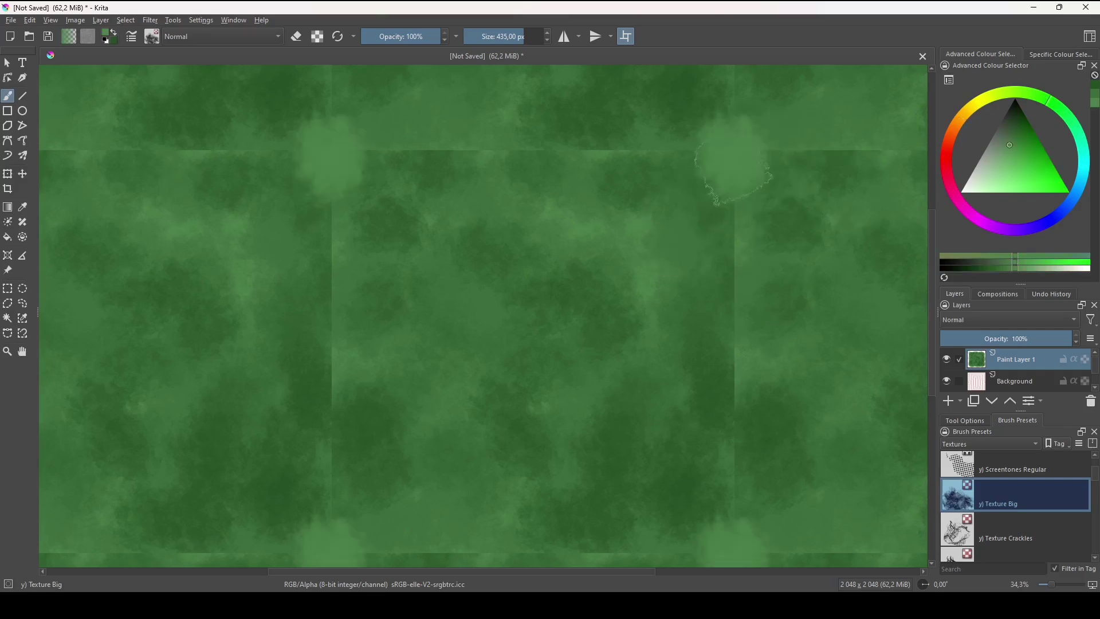
key(ctrl+z)
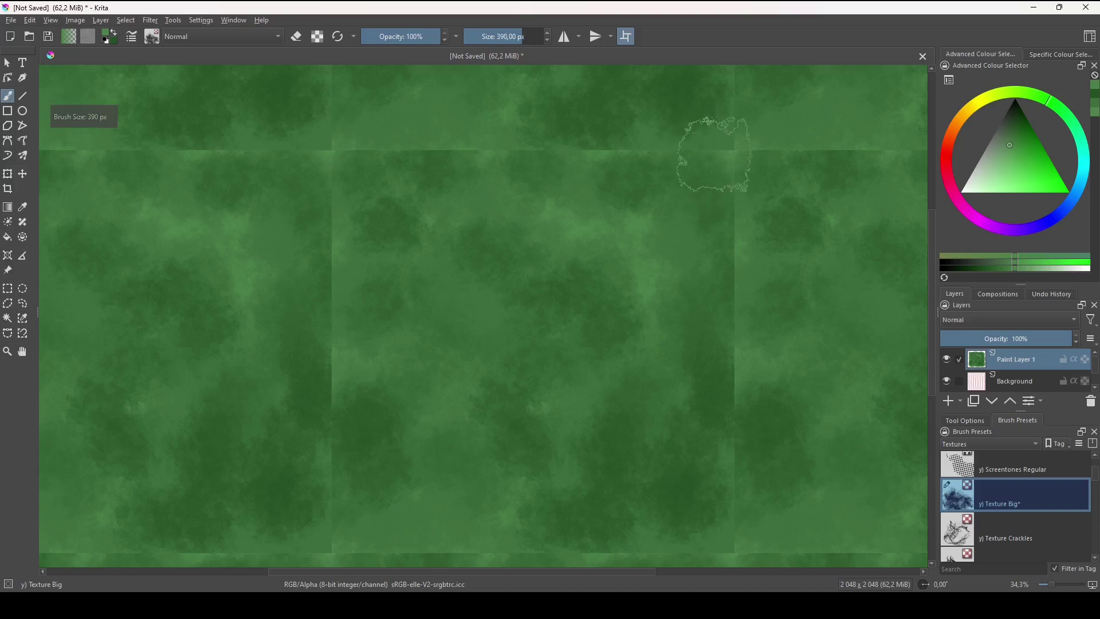
mouse_move(725, 152)
mouse_down()
mouse_move(702, 152)
mouse_move(719, 258)
mouse_move(714, 338)
mouse_move(751, 447)
mouse_move(735, 533)
mouse_up()
mouse_move(708, 525)
mouse_down()
mouse_move(719, 476)
mouse_move(733, 502)
mouse_move(530, 500)
mouse_move(490, 484)
mouse_move(397, 493)
mouse_up()
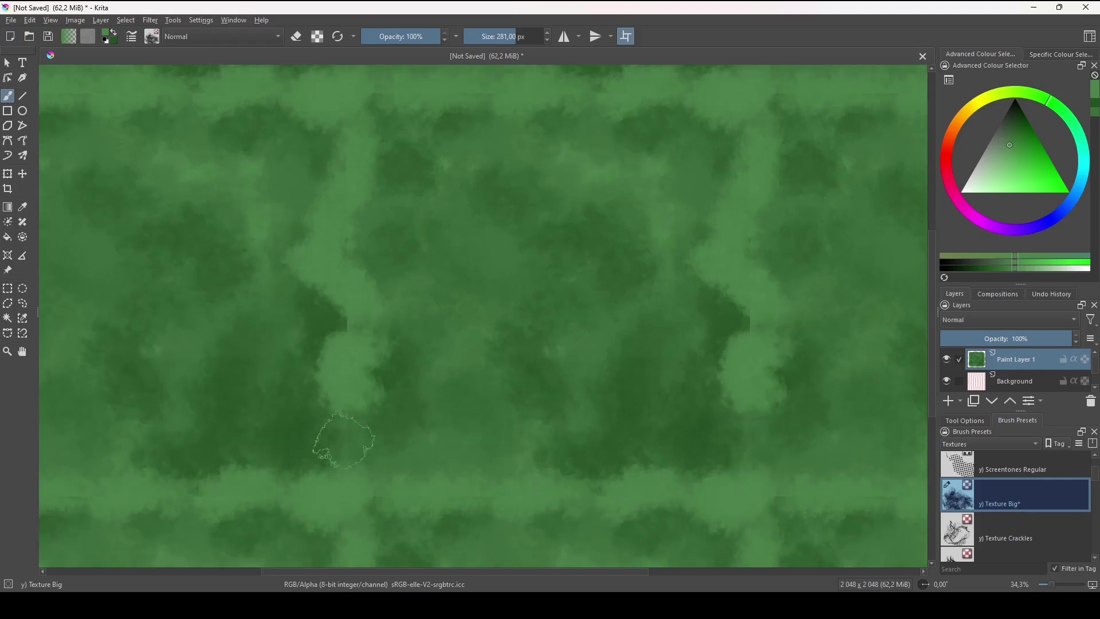
drag(335, 447, 345, 431)
drag(503, 217, 507, 277)
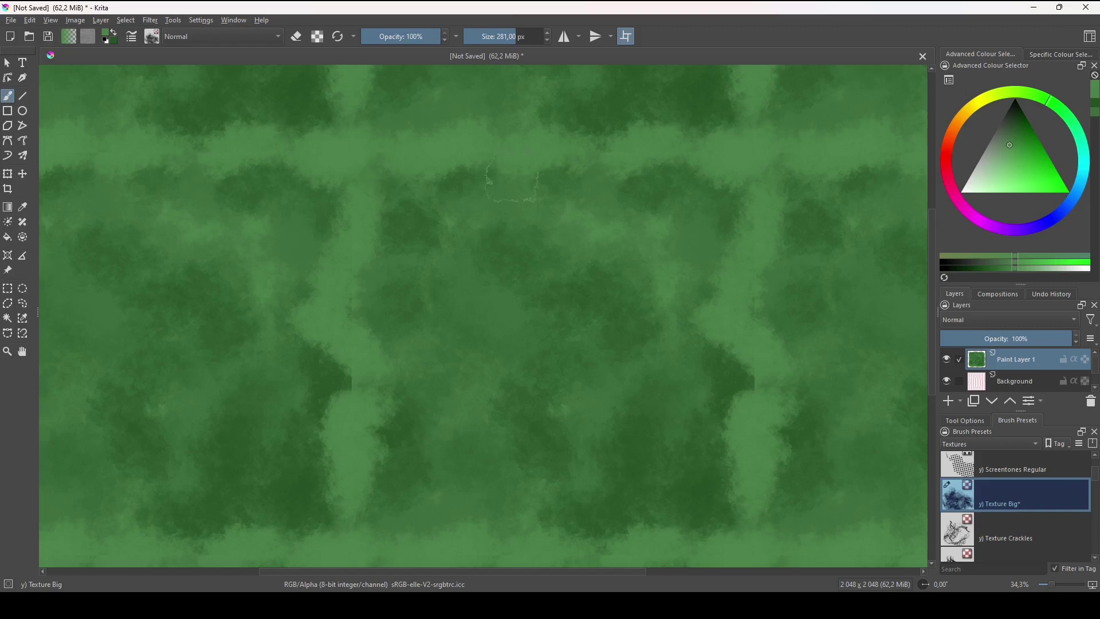
- Set the brush size to about 330 px and alternate dark and light green to break up the vertical seam band
key(x)
right_click(688, 265)
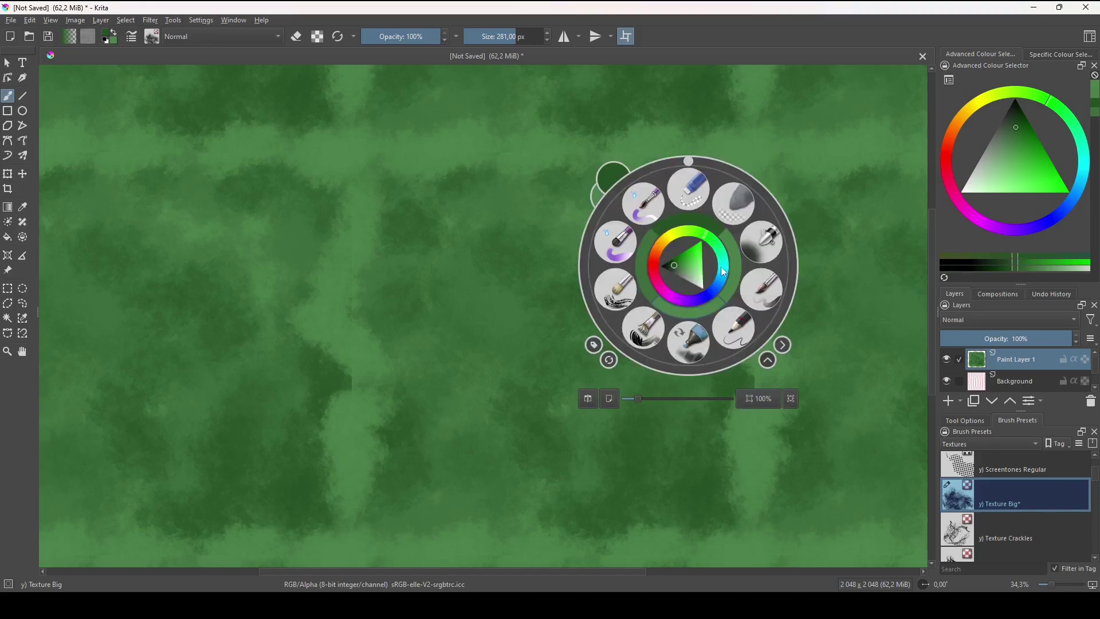
click(831, 329)
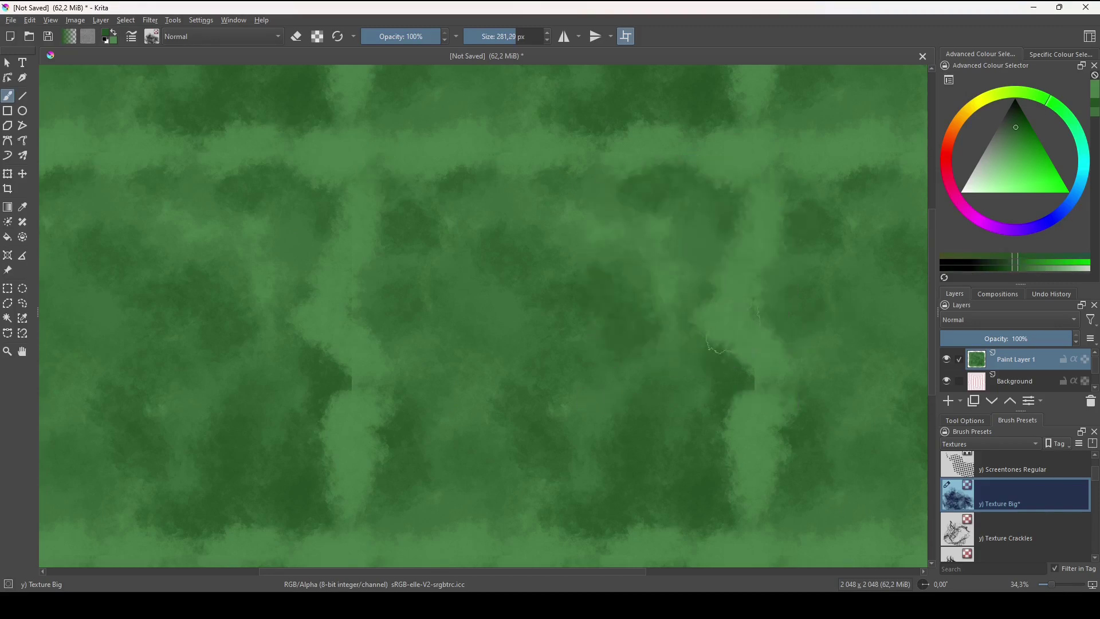
key(l)
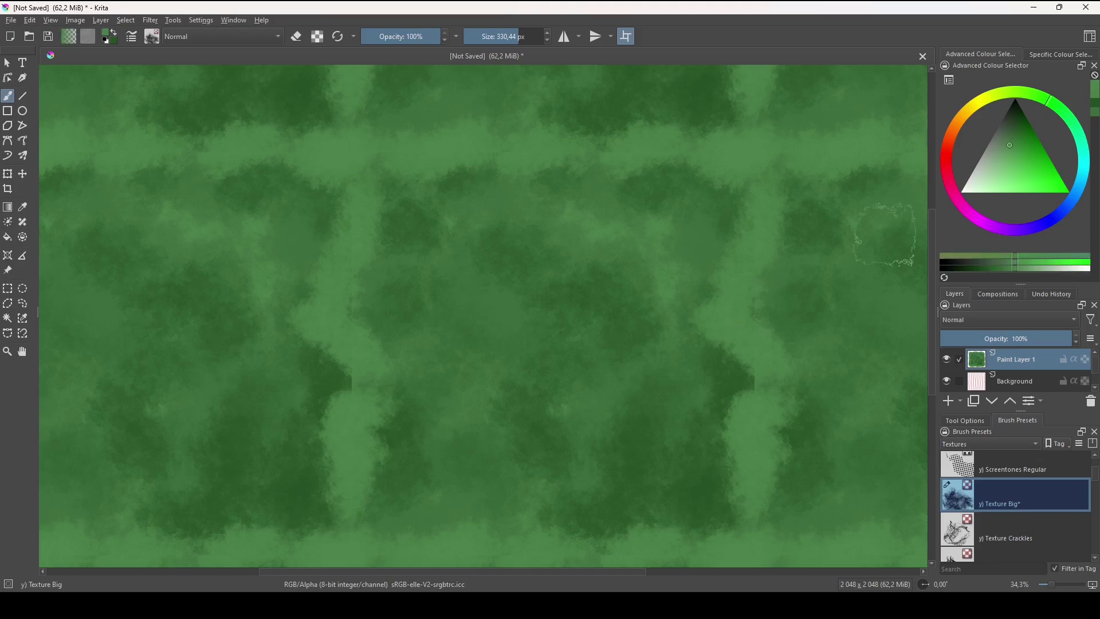
drag(726, 289, 744, 318)
key(x)
mouse_move(699, 290)
mouse_down()
mouse_move(692, 319)
mouse_move(762, 304)
mouse_up()
- Sample a medium green from the canvas and blend the light seam bands into the surrounding texture
click(748, 262)
ctrl+click(694, 225)
mouse_move(701, 252)
mouse_down()
mouse_move(718, 286)
mouse_move(674, 330)
mouse_move(775, 346)
mouse_move(779, 251)
mouse_move(711, 138)
mouse_move(641, 149)
mouse_move(516, 133)
mouse_move(460, 144)
mouse_move(395, 124)
mouse_move(367, 136)
mouse_move(338, 306)
mouse_move(376, 401)
mouse_move(323, 448)
mouse_move(325, 491)
mouse_up()
mouse_move(652, 419)
mouse_down()
mouse_move(753, 420)
mouse_move(630, 497)
mouse_up()
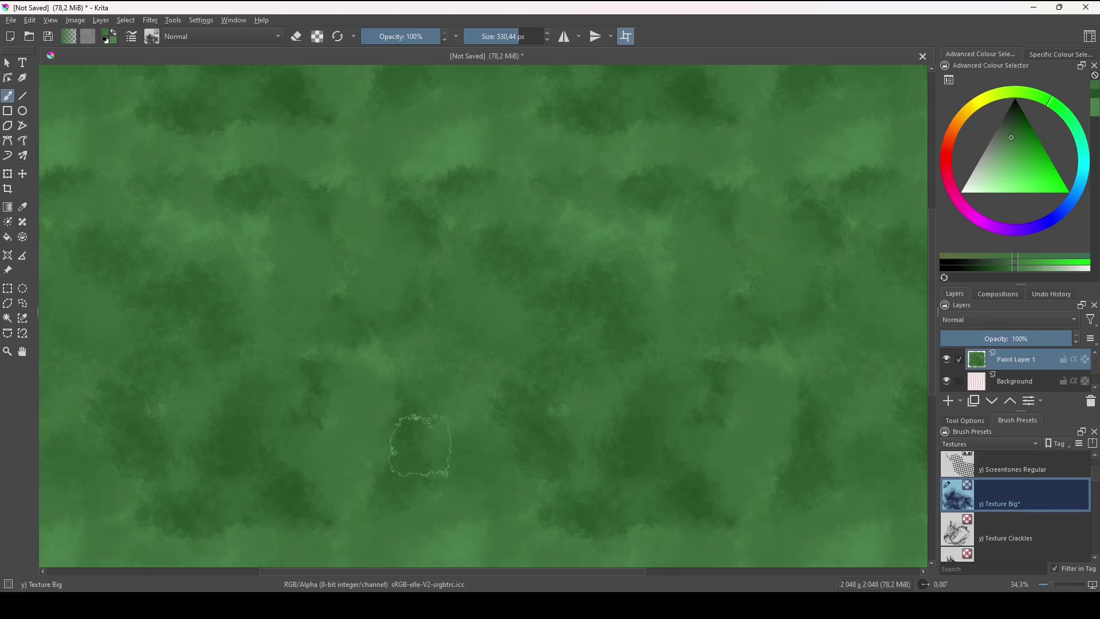
- Sample darker green from the canvas, enlarge the brush to about 394 px, and blend dark patches across the middle of the texture
drag(390, 461, 452, 483)
ctrl+click(391, 381)
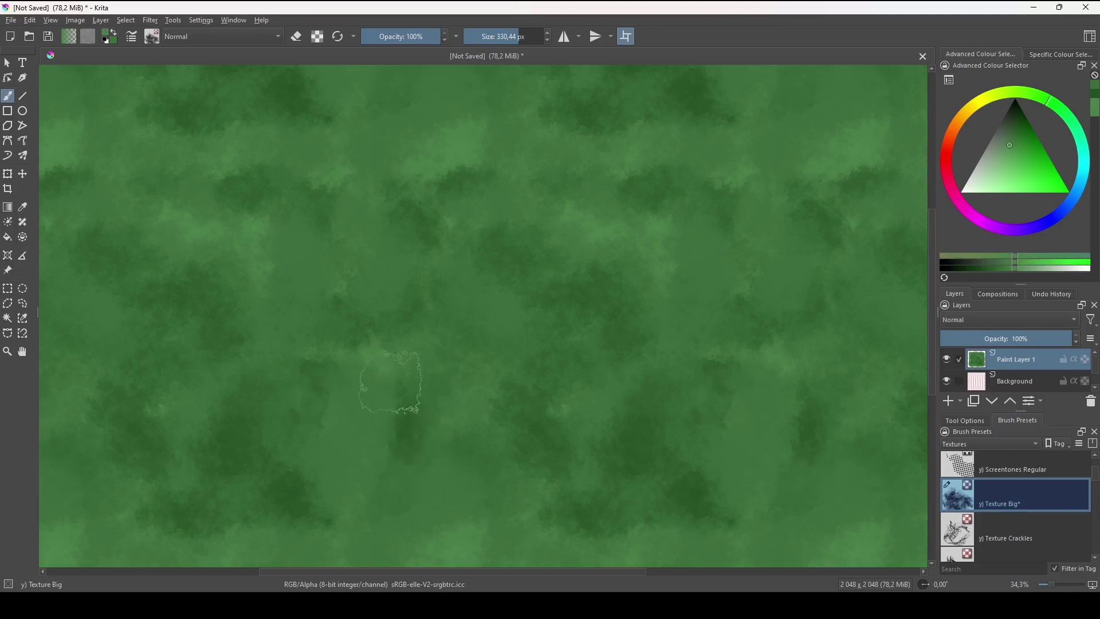
ctrl+click(505, 251)
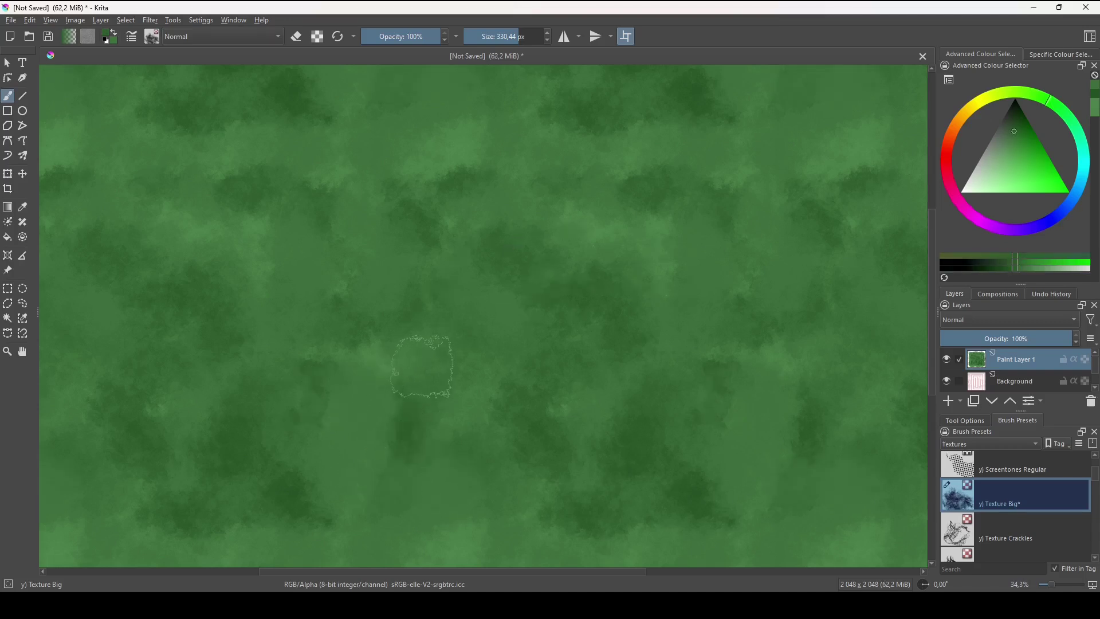
shift+drag(437, 381, 449, 381)
mouse_move(373, 417)
mouse_down()
mouse_move(325, 462)
mouse_move(381, 301)
mouse_move(367, 246)
mouse_move(458, 143)
mouse_move(630, 395)
mouse_move(448, 395)
mouse_move(596, 362)
mouse_move(473, 351)
mouse_move(622, 197)
mouse_move(721, 331)
mouse_move(560, 429)
mouse_move(393, 449)
mouse_move(556, 247)
mouse_up()
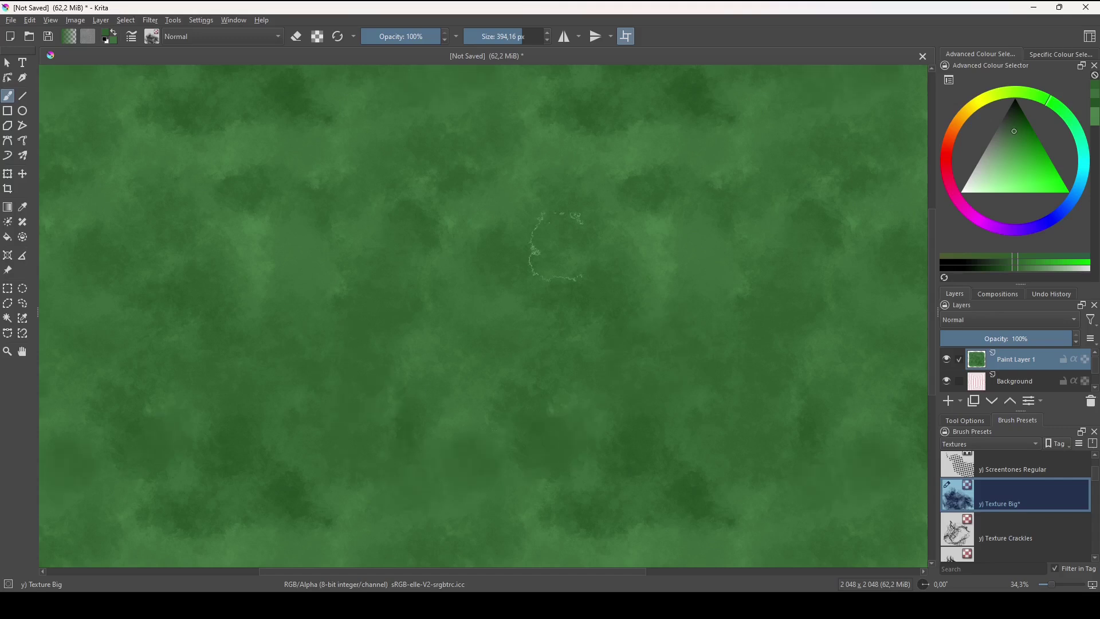
- Choose a lighter green, lower the brush opacity to 32%, and paint soft light patches over the dark areas of the texture
drag(1012, 138, 1012, 165)
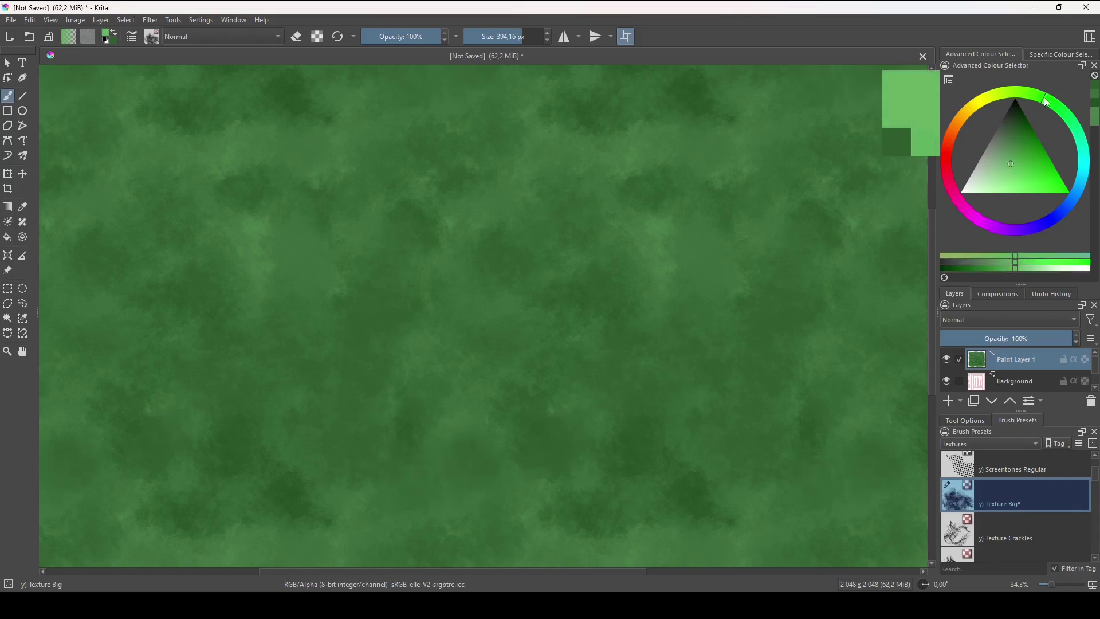
drag(421, 36, 392, 43)
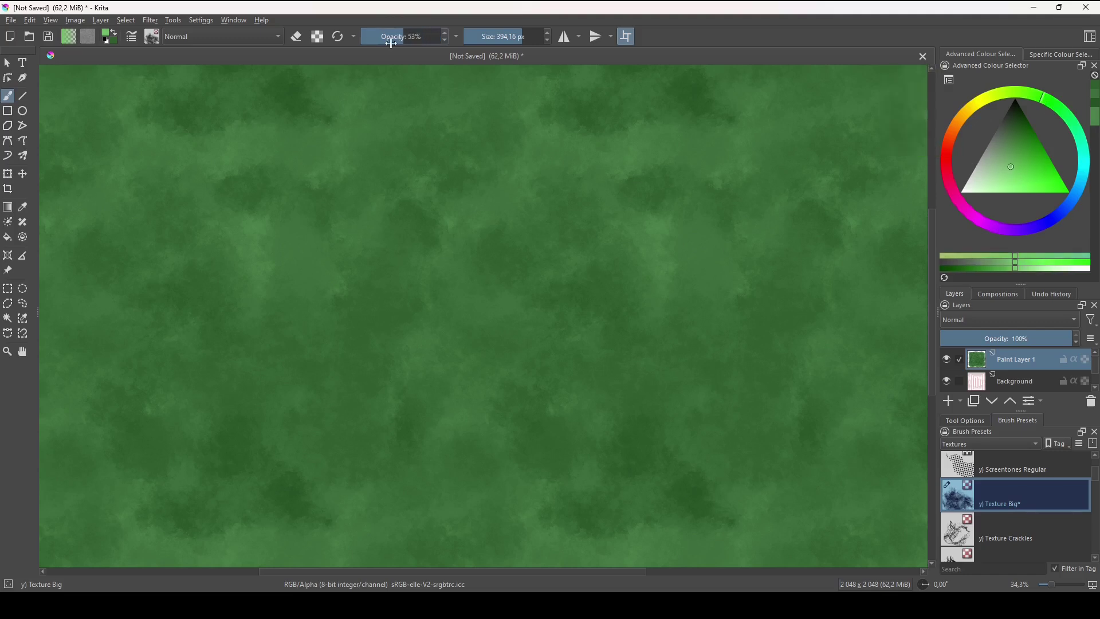
drag(444, 220, 396, 212)
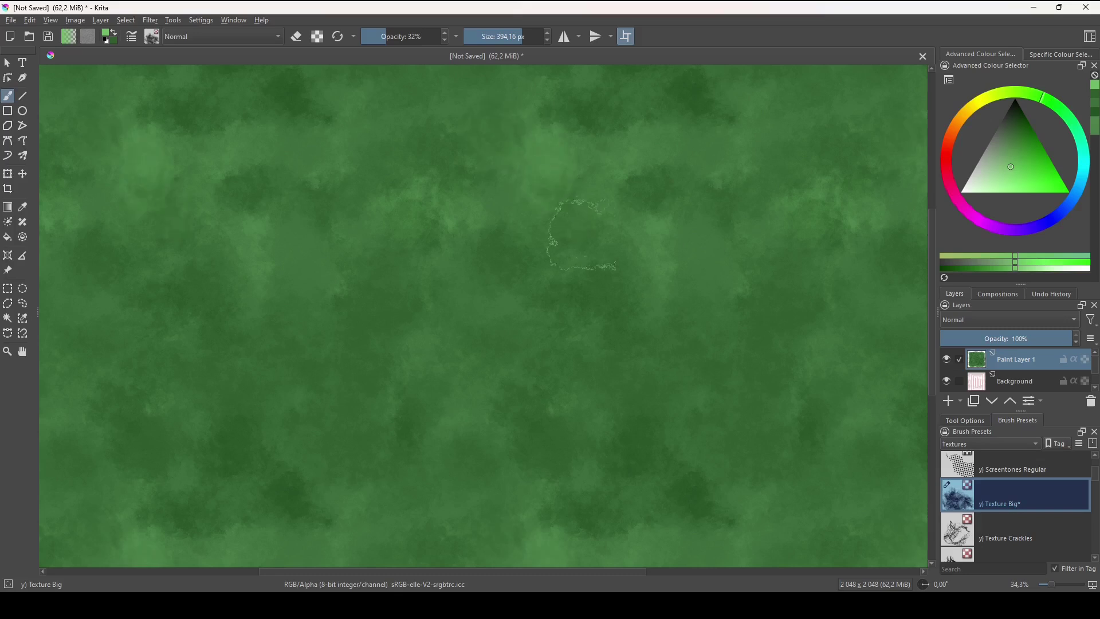
mouse_move(581, 235)
mouse_down()
mouse_move(491, 275)
mouse_move(442, 331)
mouse_move(363, 319)
mouse_move(420, 378)
mouse_move(530, 352)
mouse_up()
drag(677, 385, 666, 401)
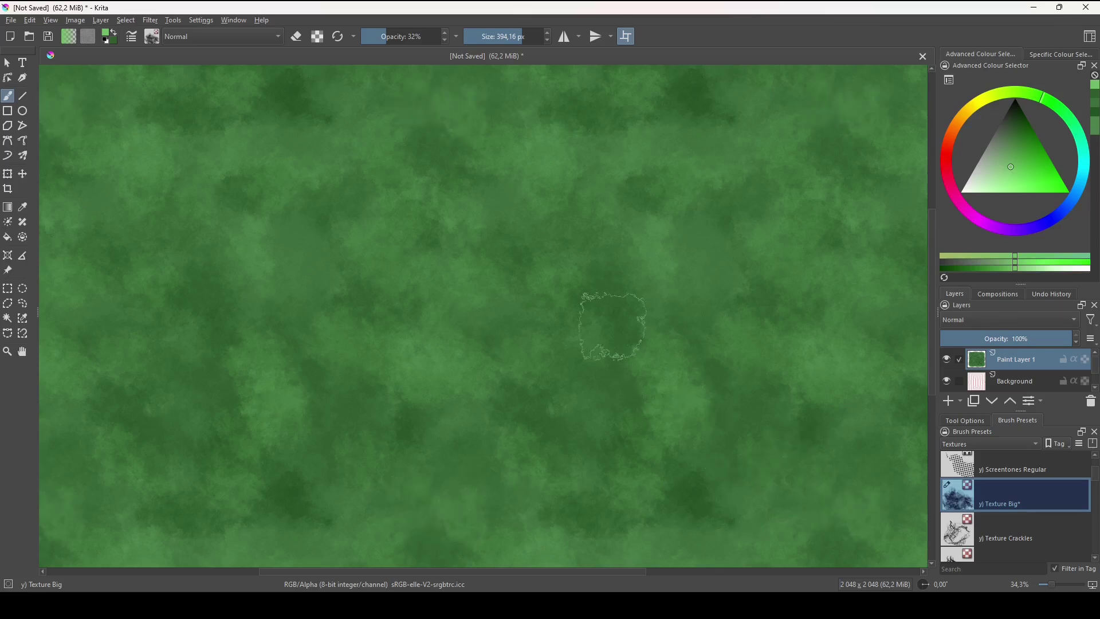
click(621, 322)
click(532, 391)
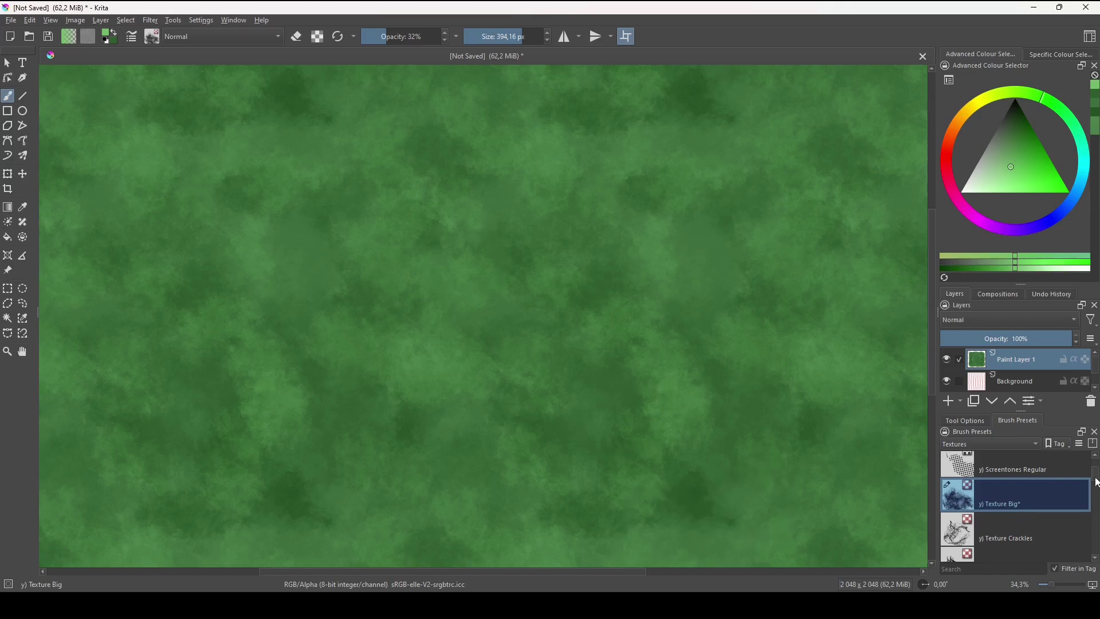
- Select the Texture Random Particles brush, set 33% opacity and a medium green, and scatter leaf specks, enlarging the brush to 215 px
drag(1098, 483, 1098, 494)
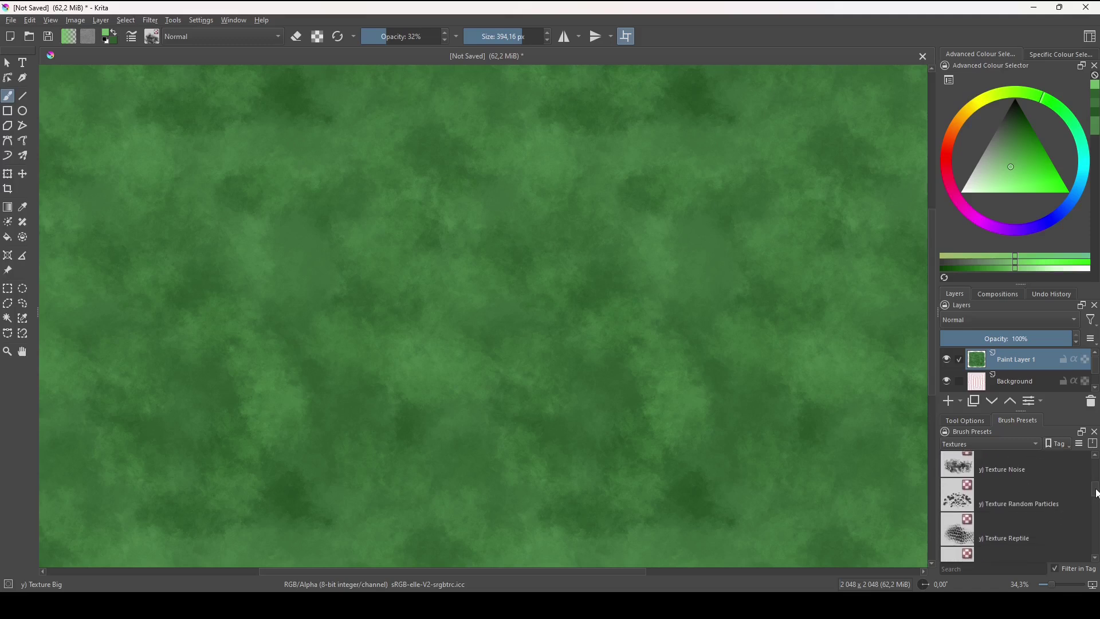
click(957, 503)
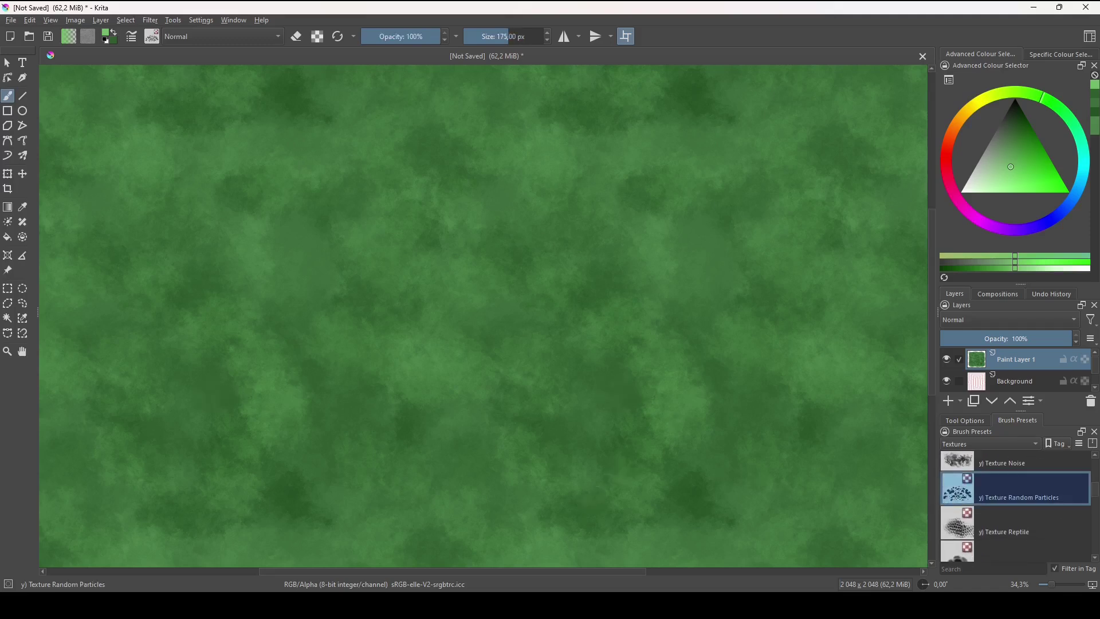
mouse_move(424, 39)
mouse_down()
mouse_move(369, 39)
mouse_move(380, 38)
mouse_up()
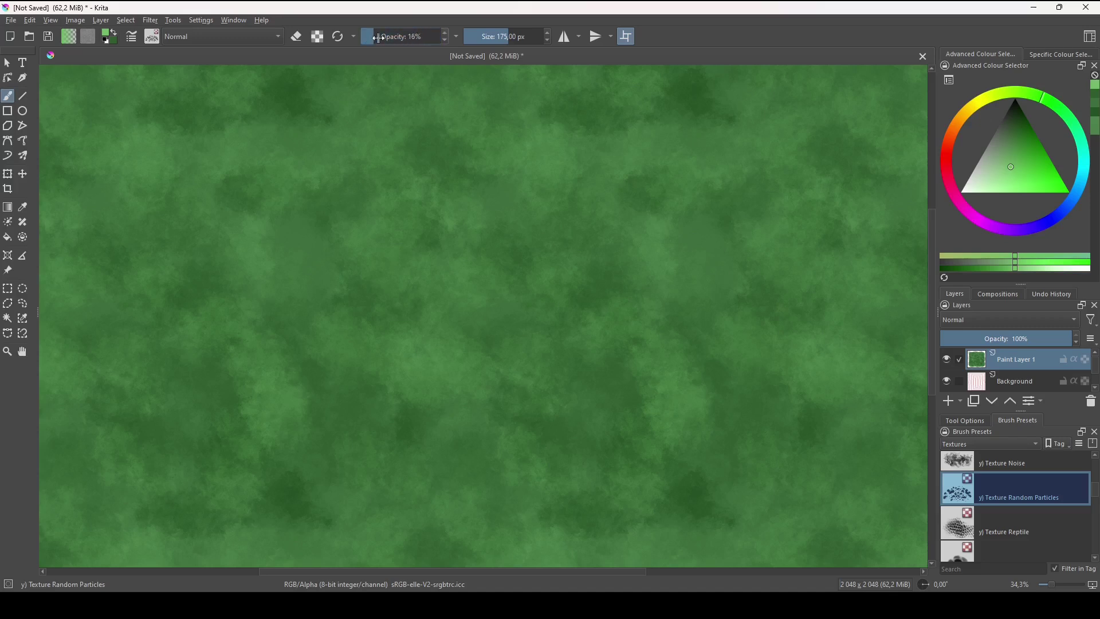
drag(1016, 165, 1015, 152)
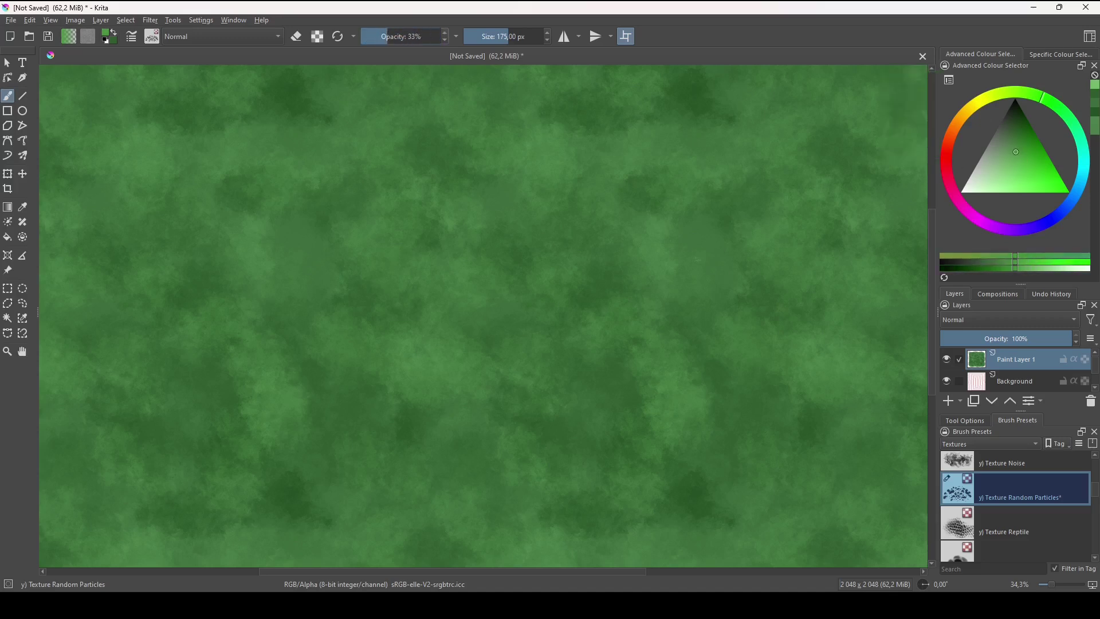
click(640, 294)
key(])
key(])
key(])
key(])
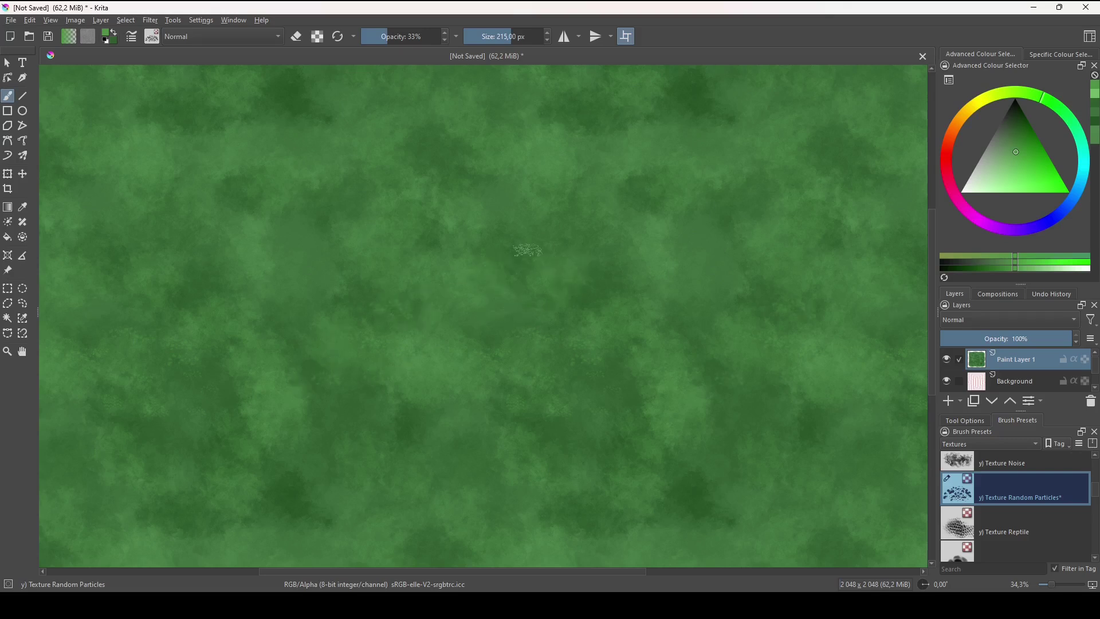
- Toggle Wrap Around Mode off and on to compare the single tile with the repeated pattern
click(51, 20)
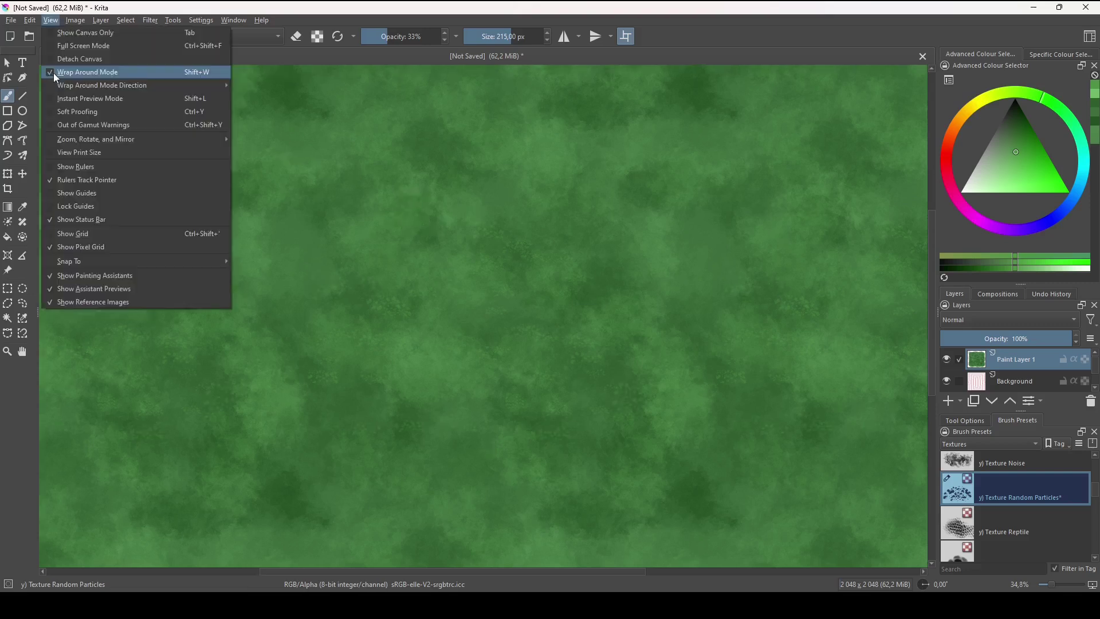
mouse_move(95, 84)
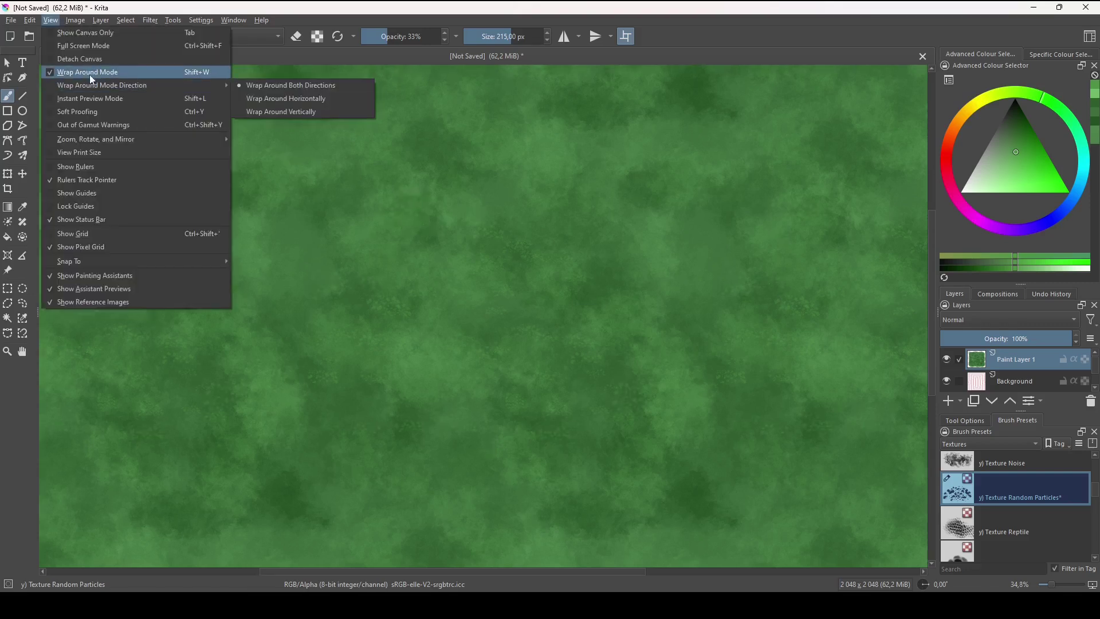
click(52, 72)
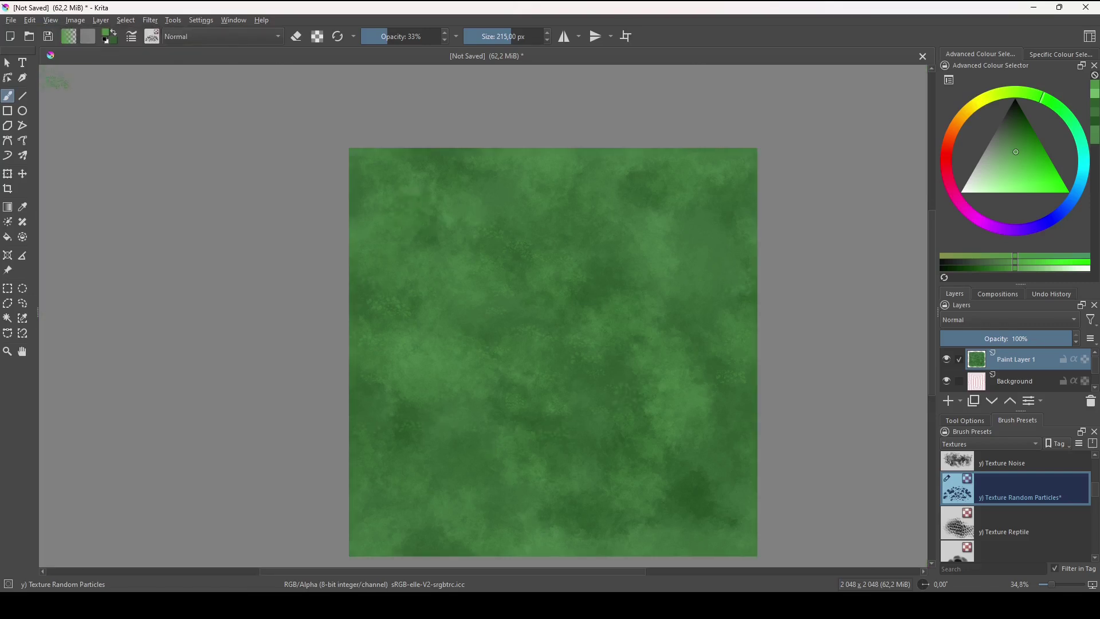
drag(682, 318, 661, 277)
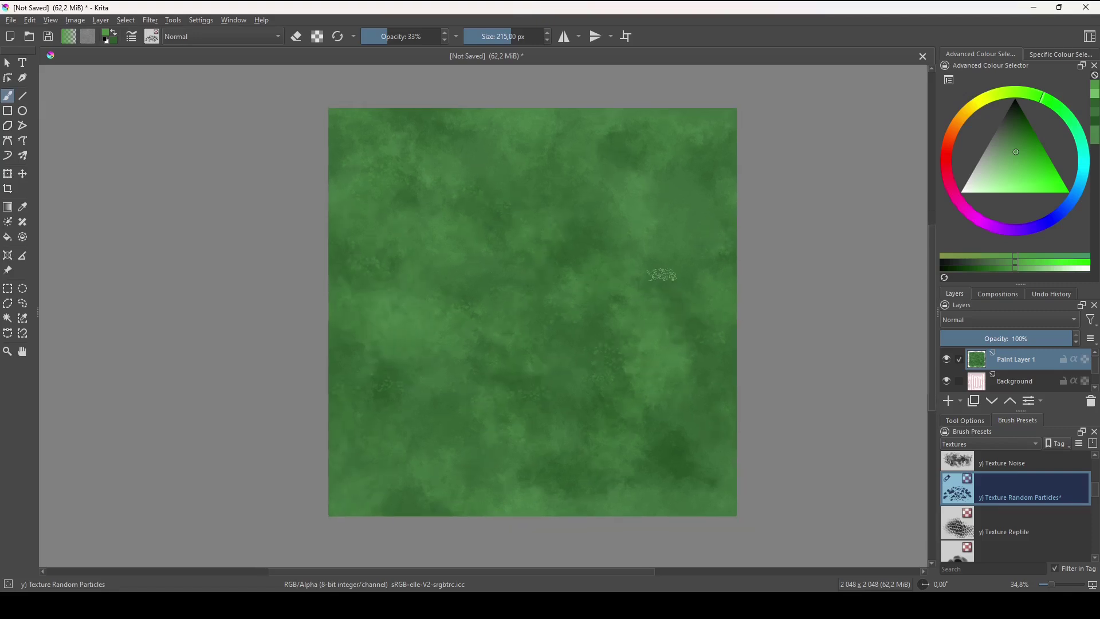
key(w)
key(w)
key(w)
key(w)
key(w)
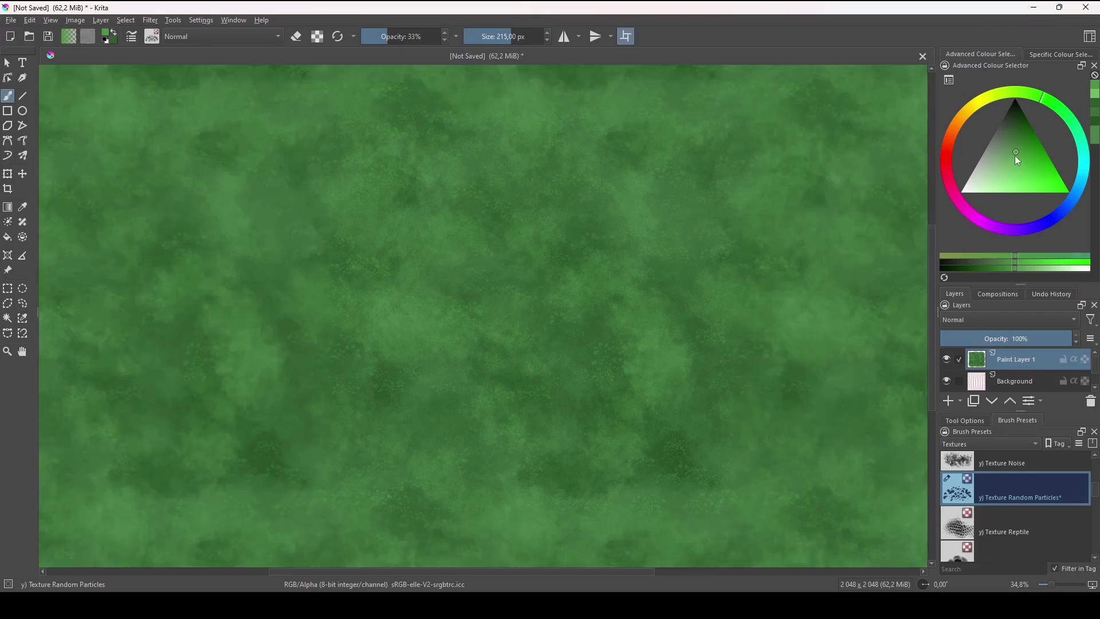
- Choose a lighter, yellower green and scatter bright leaf particles across the texture with a brush of about 218 px
drag(1015, 156, 1013, 160)
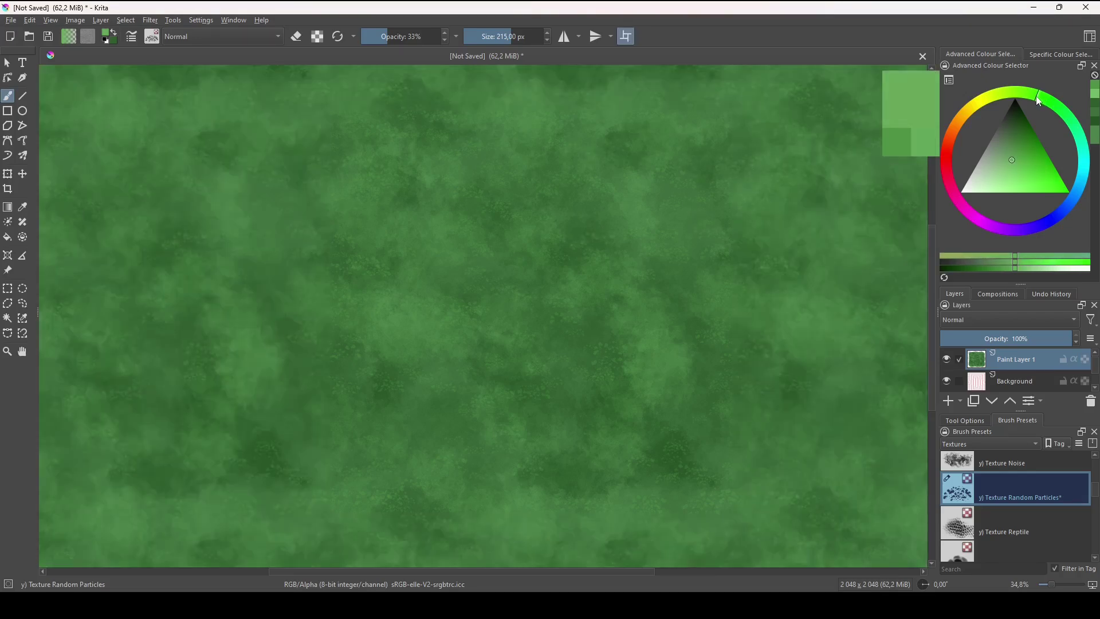
drag(1036, 95, 1035, 100)
drag(1011, 162, 1016, 164)
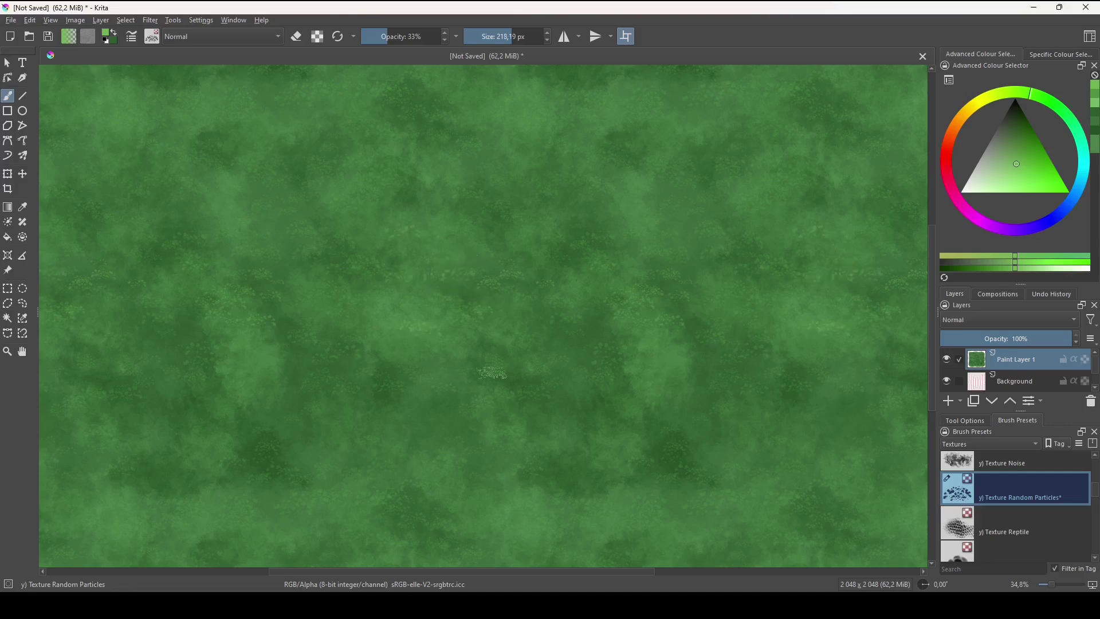
mouse_move(492, 373)
mouse_down()
mouse_move(608, 411)
mouse_move(720, 399)
mouse_move(653, 377)
mouse_move(562, 431)
mouse_move(435, 435)
mouse_move(531, 342)
mouse_up()
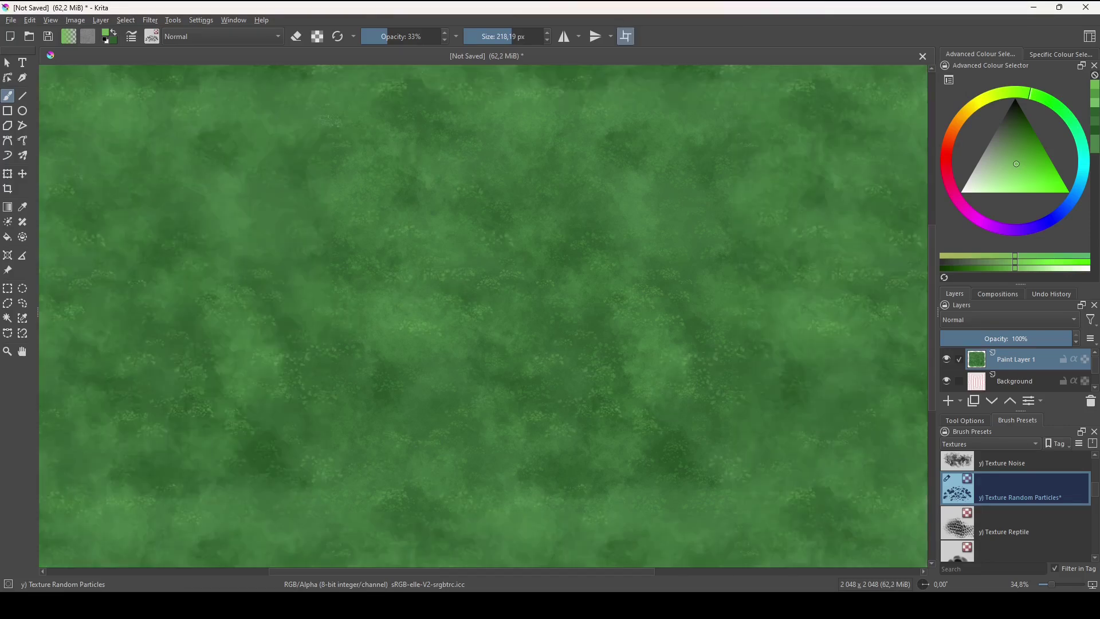
key(w)
key(w)
key(w)
key(w)
- Choose a dark green and scatter dark leaf particles across the texture with a brush of about 220 px
click(1017, 122)
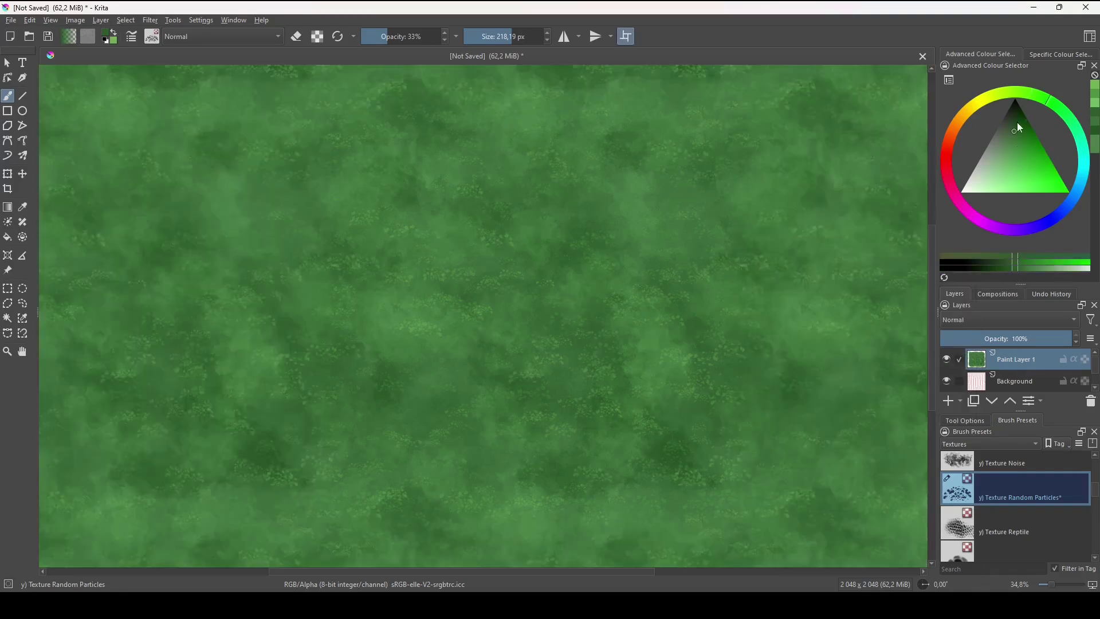
key(w)
key(w)
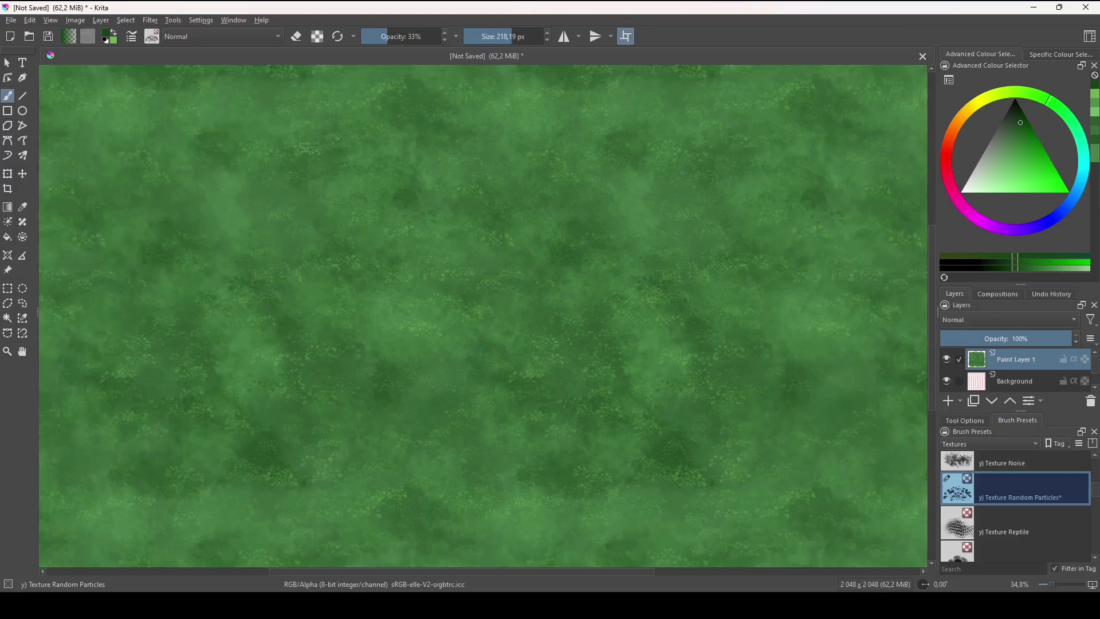
key(w)
key(w)
key(w)
key(w)
key(w)
key(w)
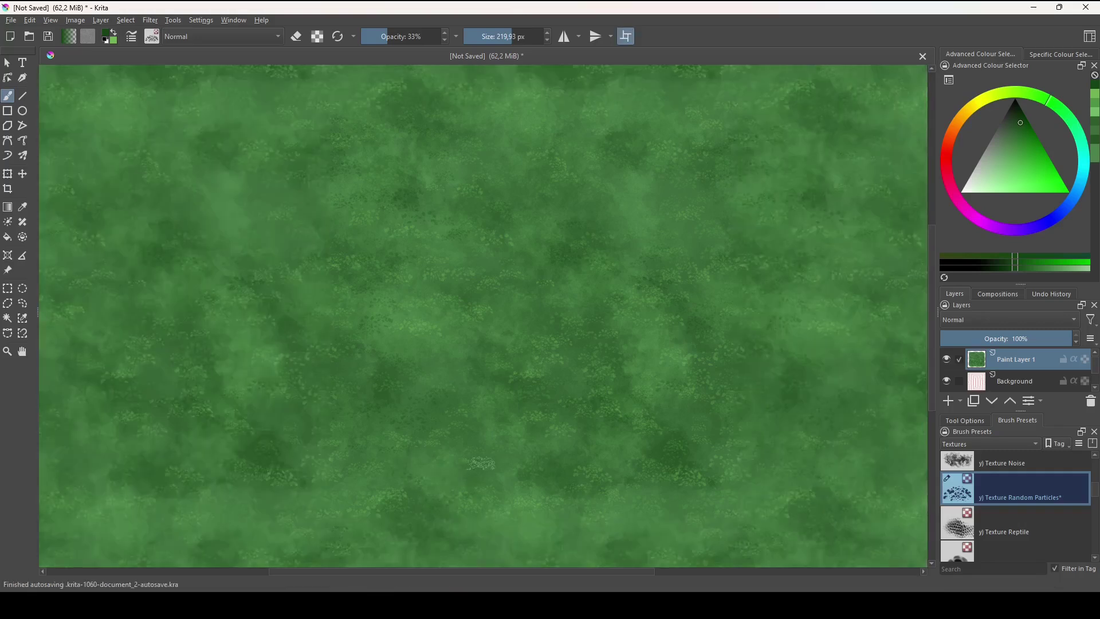
- Compare the single tile with its wrapped repeats, and examine the pattern up close and from far out for visible repetition
key(w)
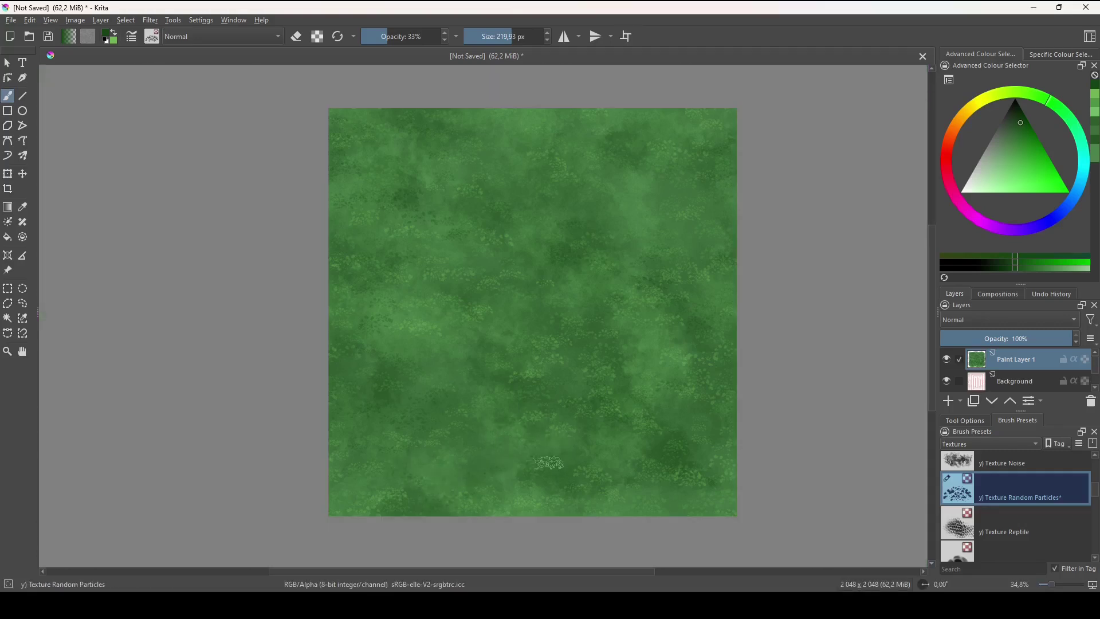
key(w)
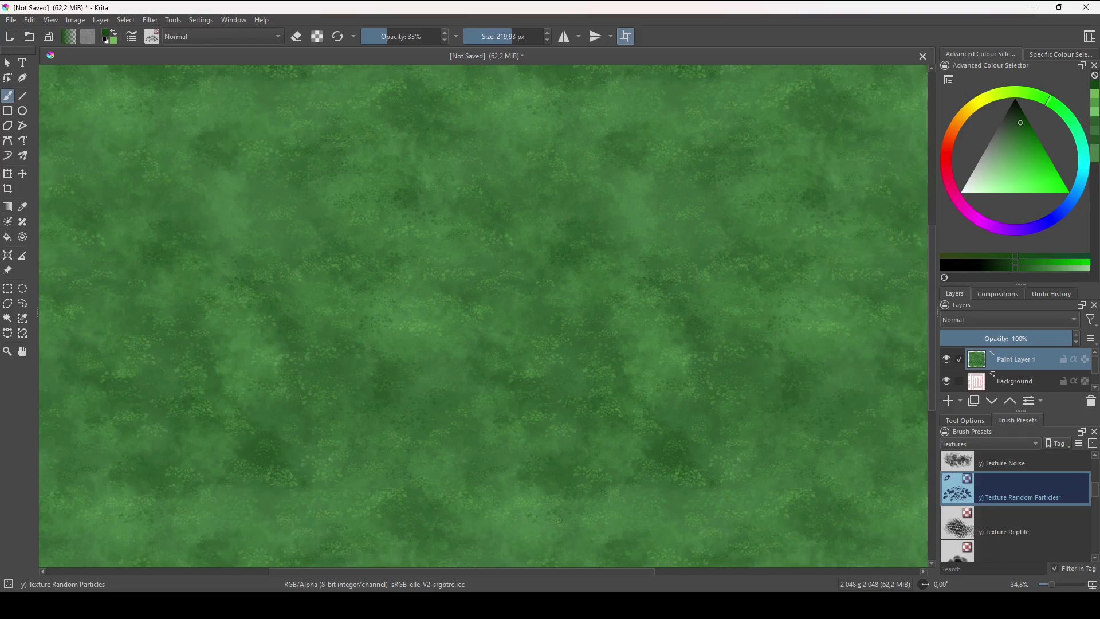
key(w)
key(w)
key(w)
key(w)
key(w)
key(w)
scroll(575, 361, up, 7)
scroll(538, 297, down, 8)
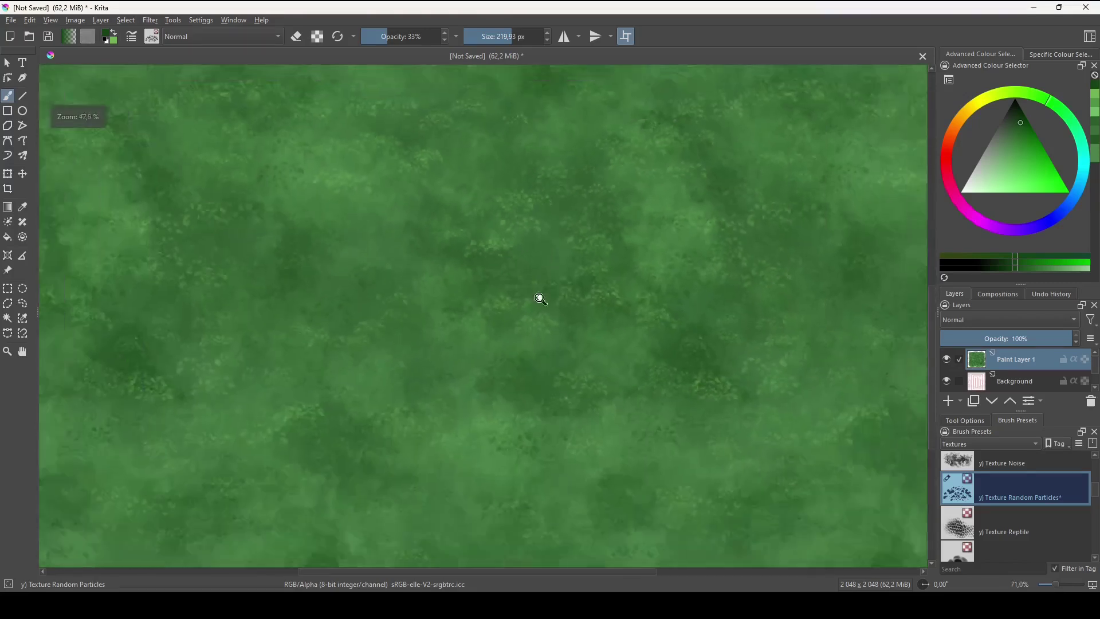
scroll(625, 421, down, 7)
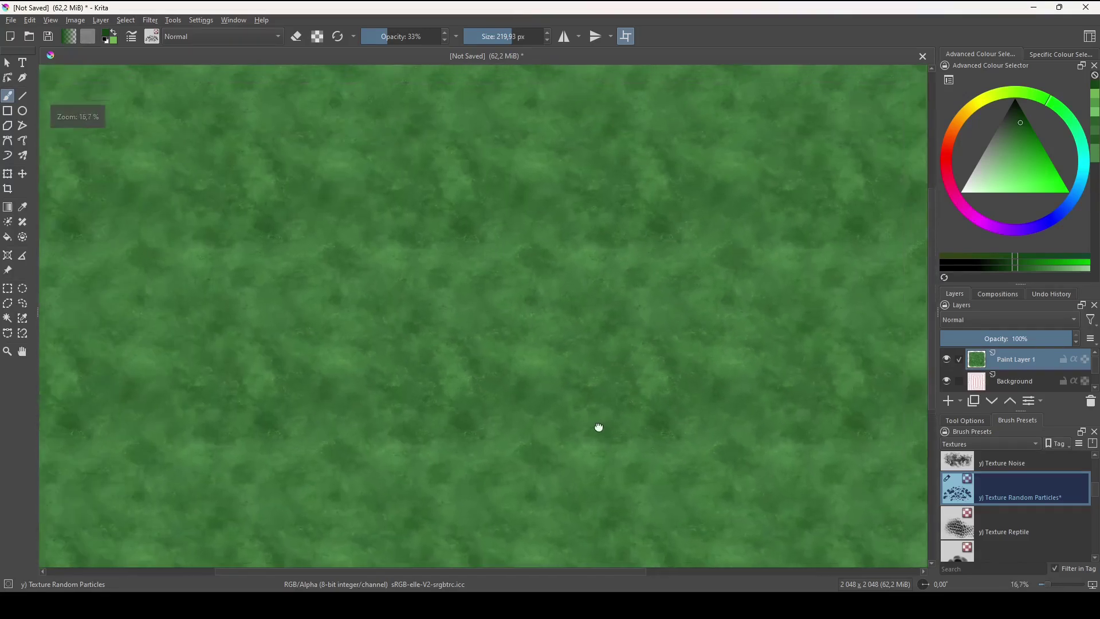
scroll(636, 423, down, 2)
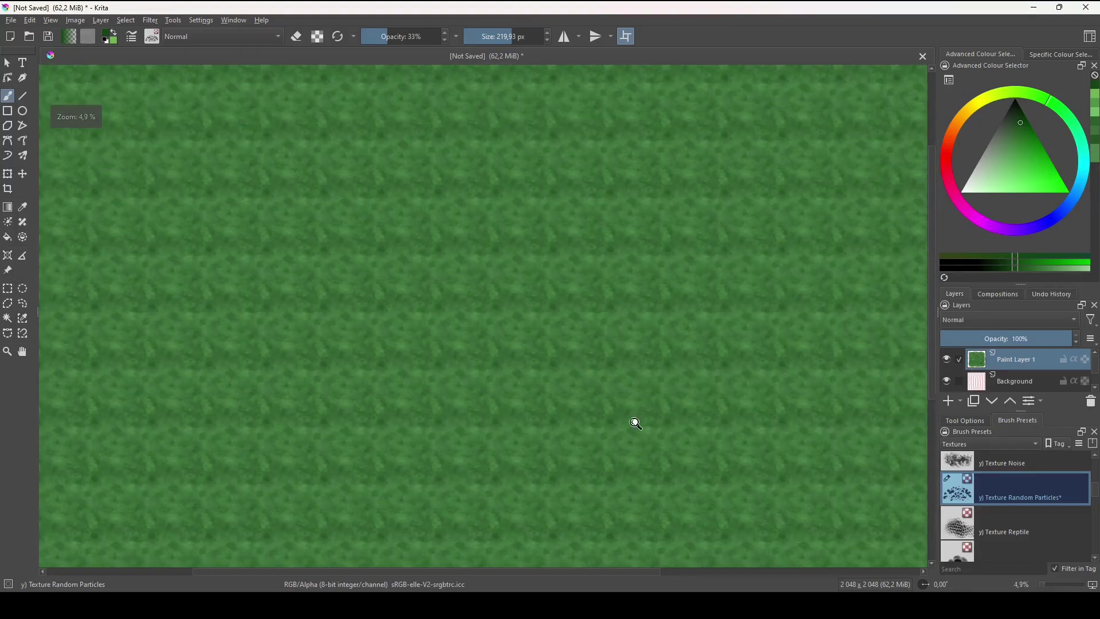
scroll(630, 420, up, 10)
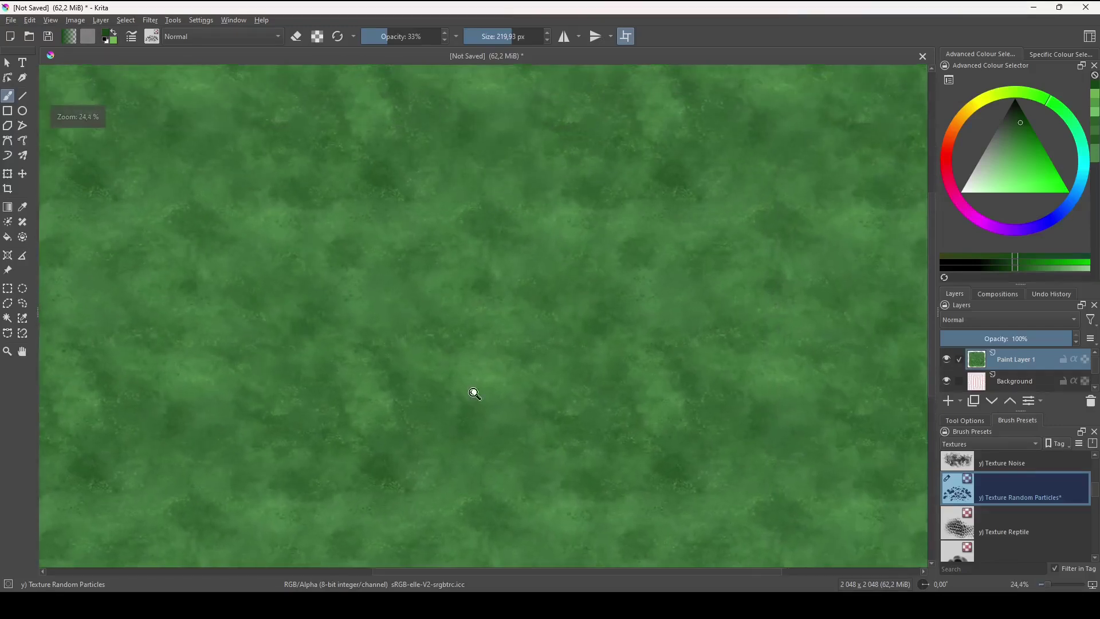
- Turn off Wrap Around Mode and add dark and light green leaf particles inside the single tile
key(w)
drag(269, 421, 569, 402)
scroll(569, 403, up, 3)
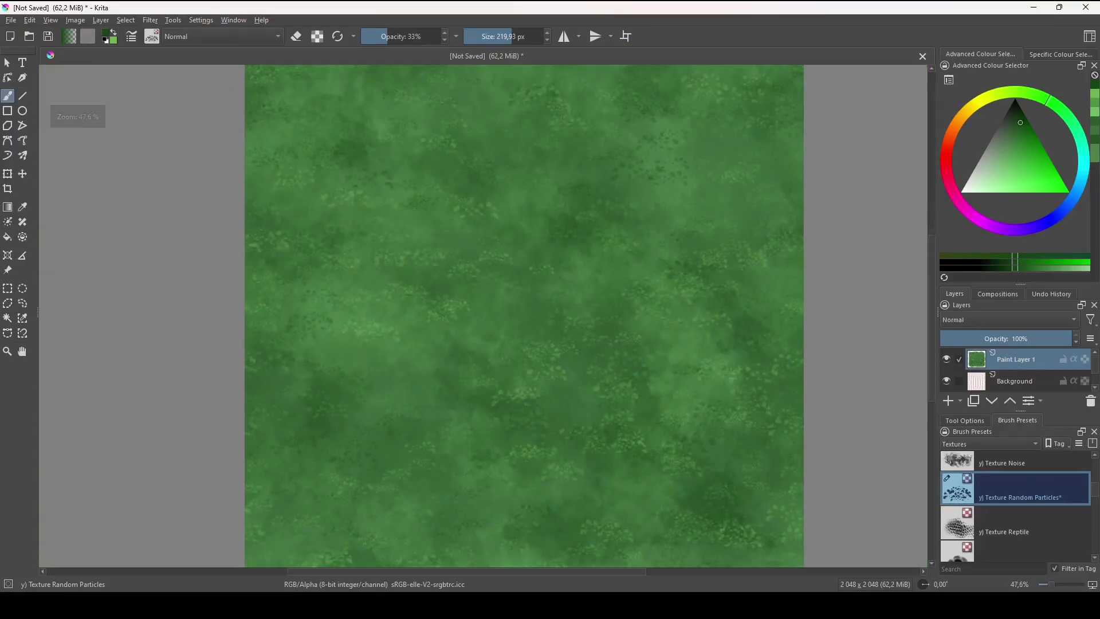
drag(418, 346, 382, 360)
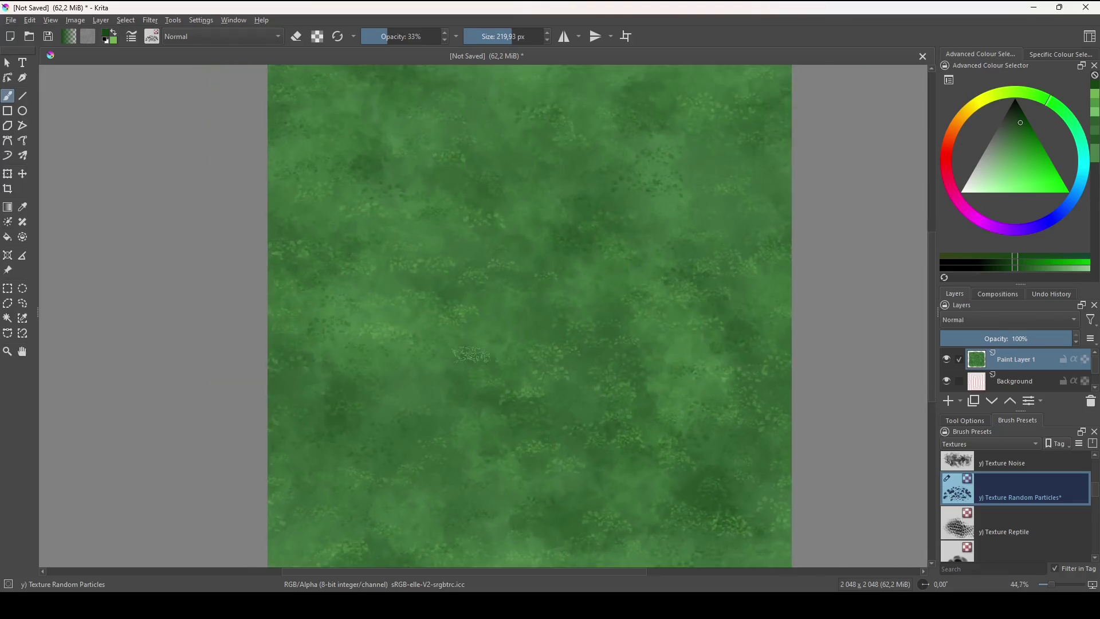
key(x)
click(396, 351)
click(366, 394)
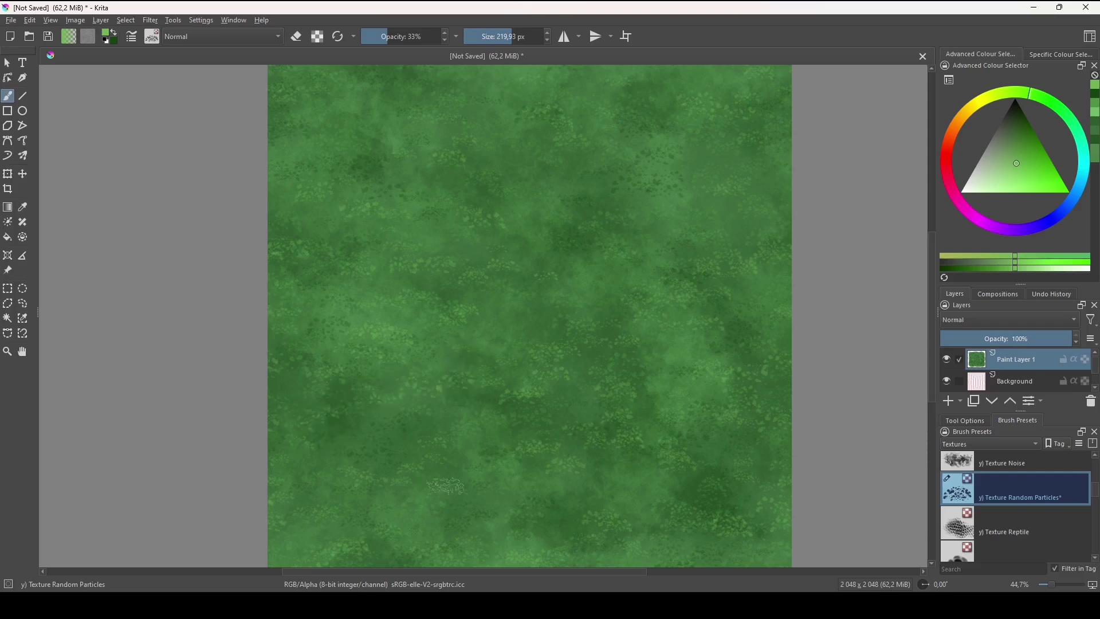
key(x)
key(x)
- Turn Wrap Around Mode back on and examine the repeated texture from far out
ctrl+drag(629, 192, 636, 289)
key(w)
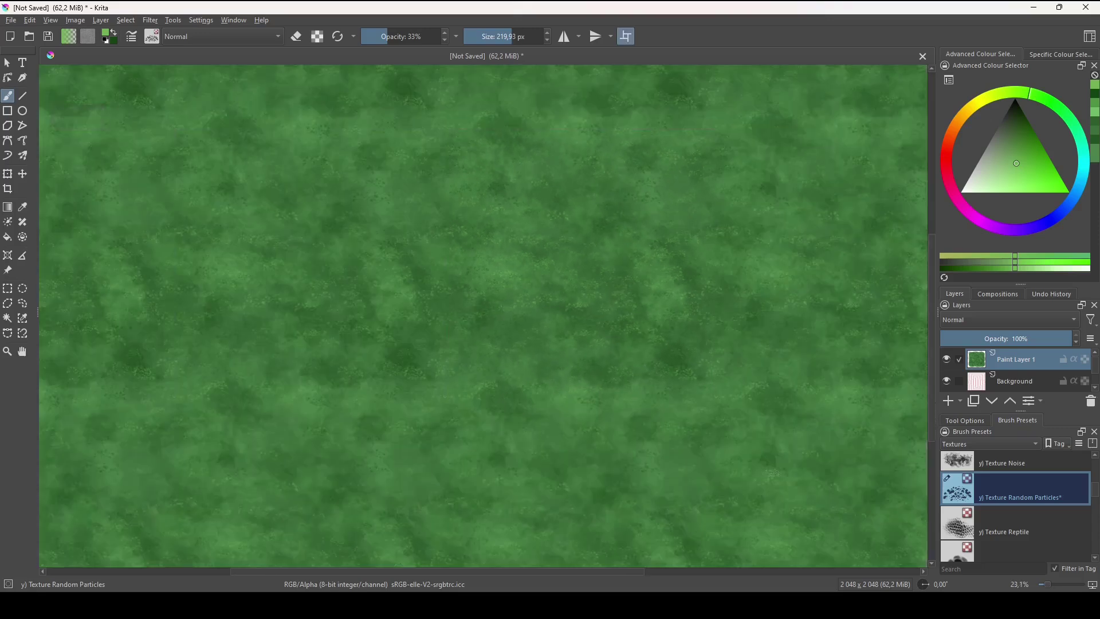
scroll(723, 427, down, 6)
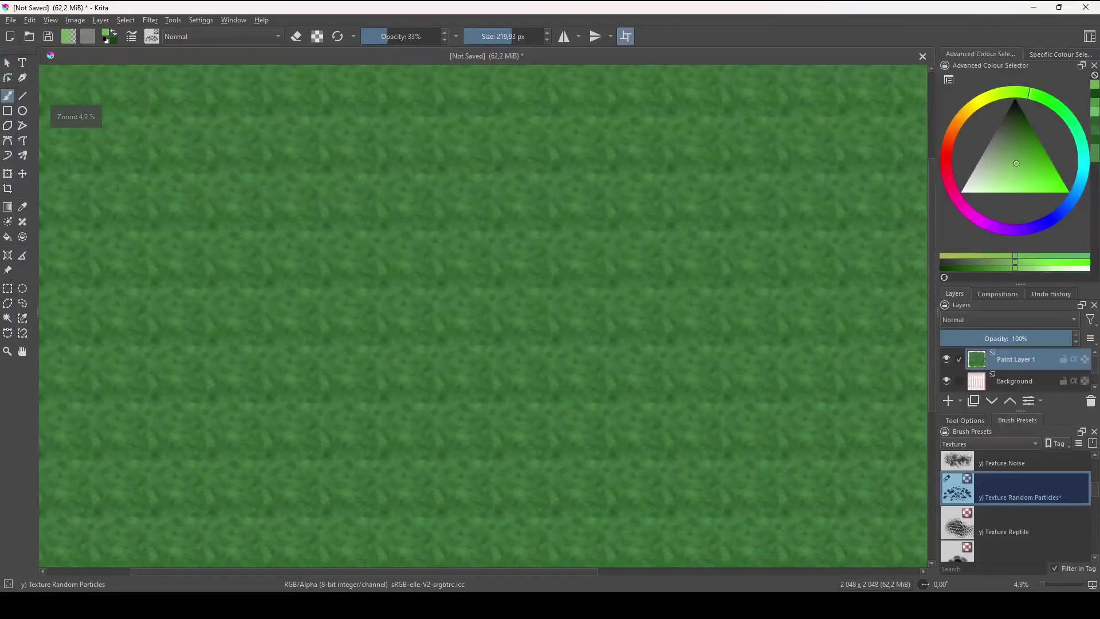
- Compare the single tile with its wrapped repeats from far out and look for visible banding or repetition
drag(497, 440, 460, 442)
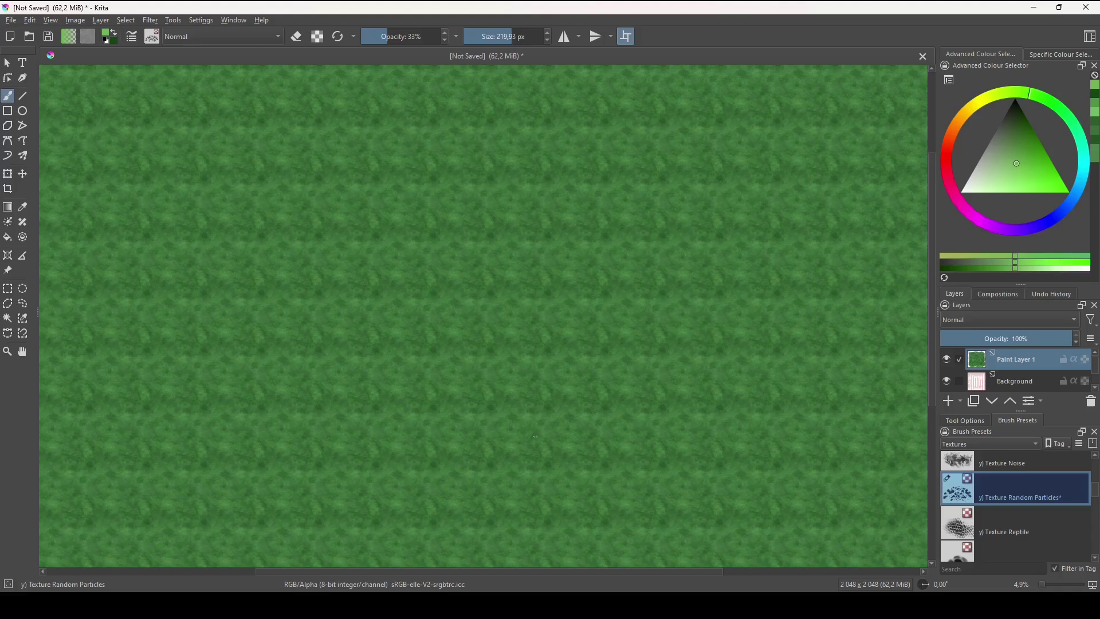
key(w)
key(w)
drag(534, 436, 521, 393)
key(w)
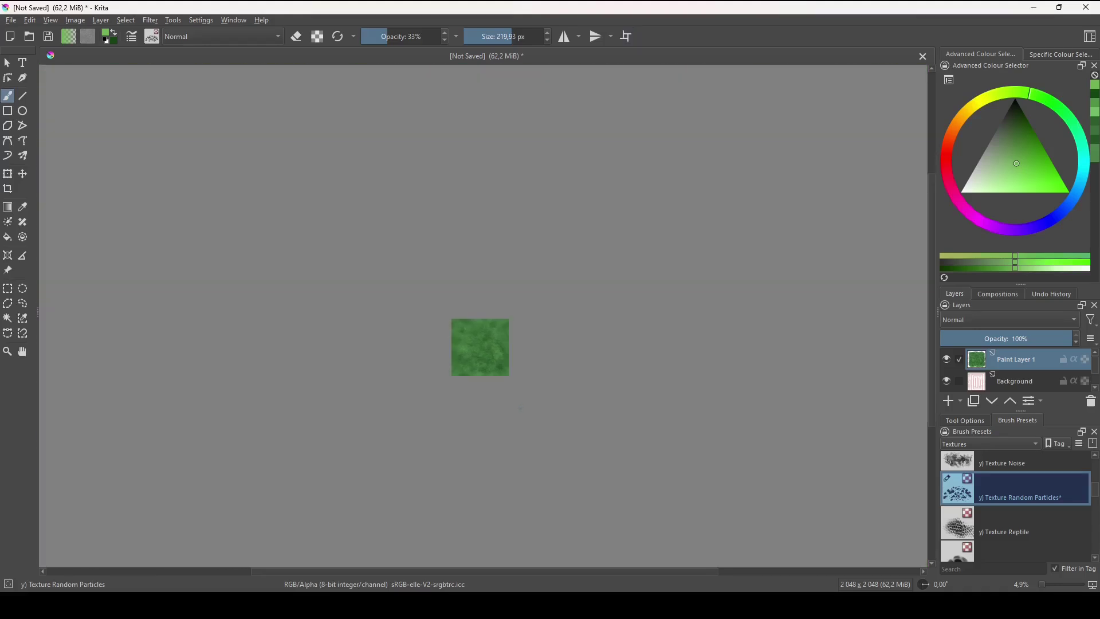
key(w)
key(w)
key(w)
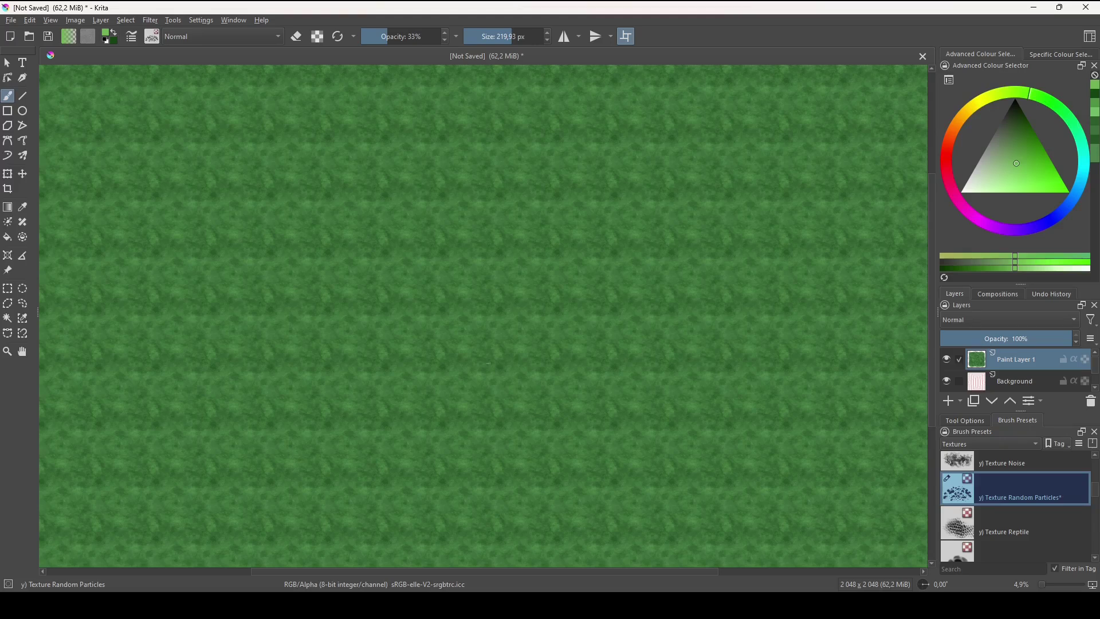
- Turn off Wrap Around Mode and cover the bright patch in the single tile with black and sampled dark green leaf particles
key(w)
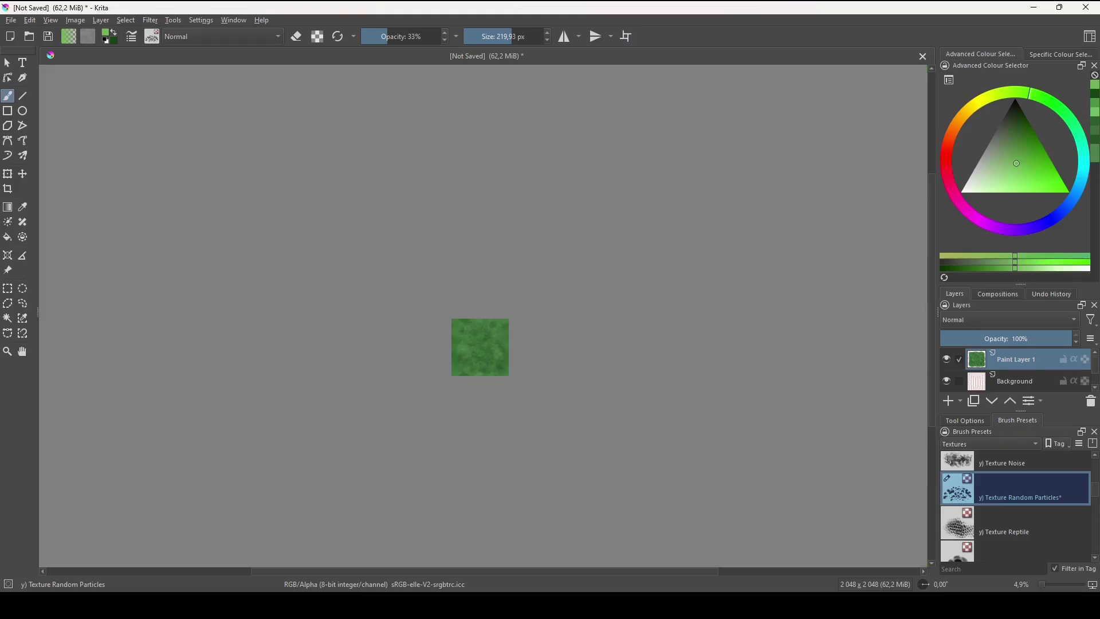
drag(494, 411, 547, 252)
drag(547, 301, 557, 550)
drag(557, 437, 544, 352)
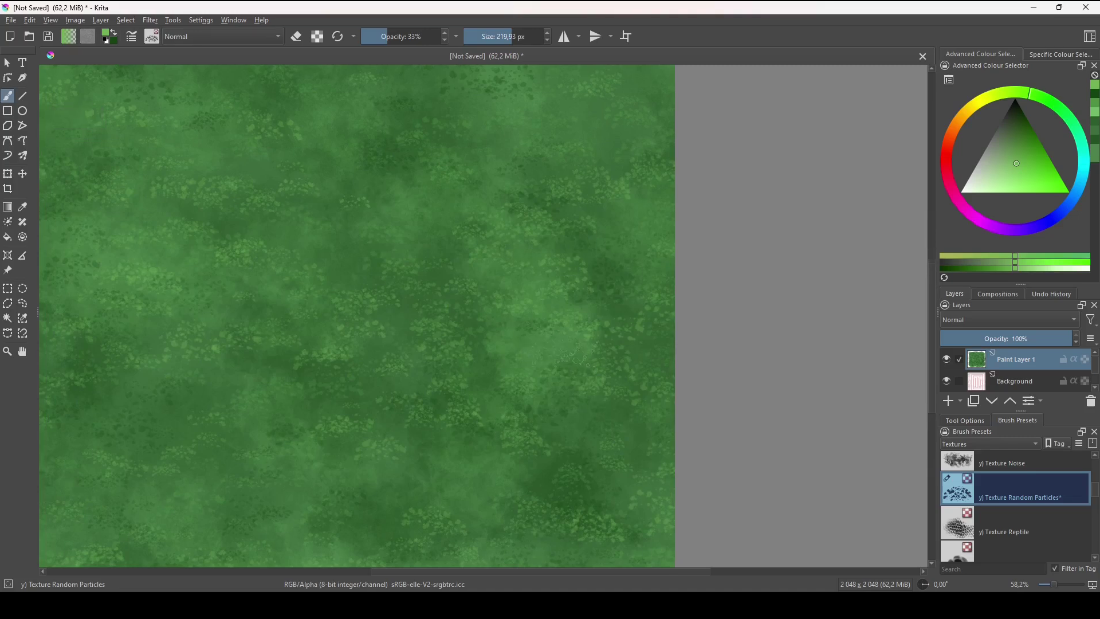
key(d)
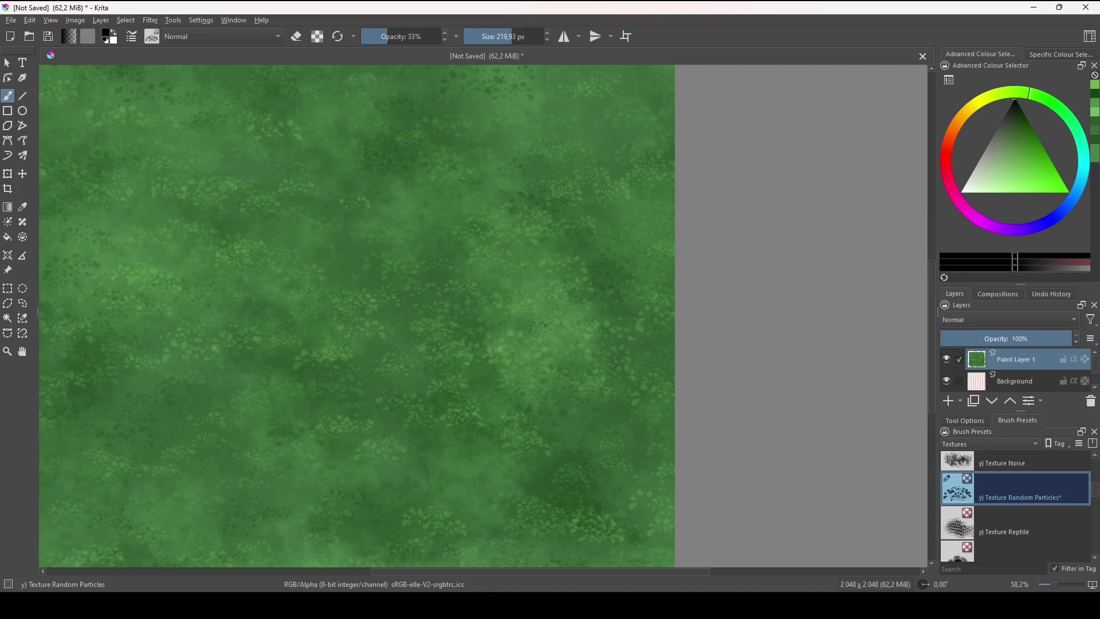
mouse_move(516, 327)
mouse_down()
mouse_move(455, 312)
mouse_move(501, 305)
mouse_move(481, 286)
mouse_up()
mouse_move(548, 310)
mouse_down()
mouse_move(547, 346)
mouse_move(579, 378)
mouse_move(501, 358)
mouse_up()
ctrl+click(631, 336)
mouse_move(569, 345)
mouse_down()
mouse_move(520, 323)
mouse_move(499, 334)
mouse_move(492, 291)
mouse_move(568, 344)
mouse_up()
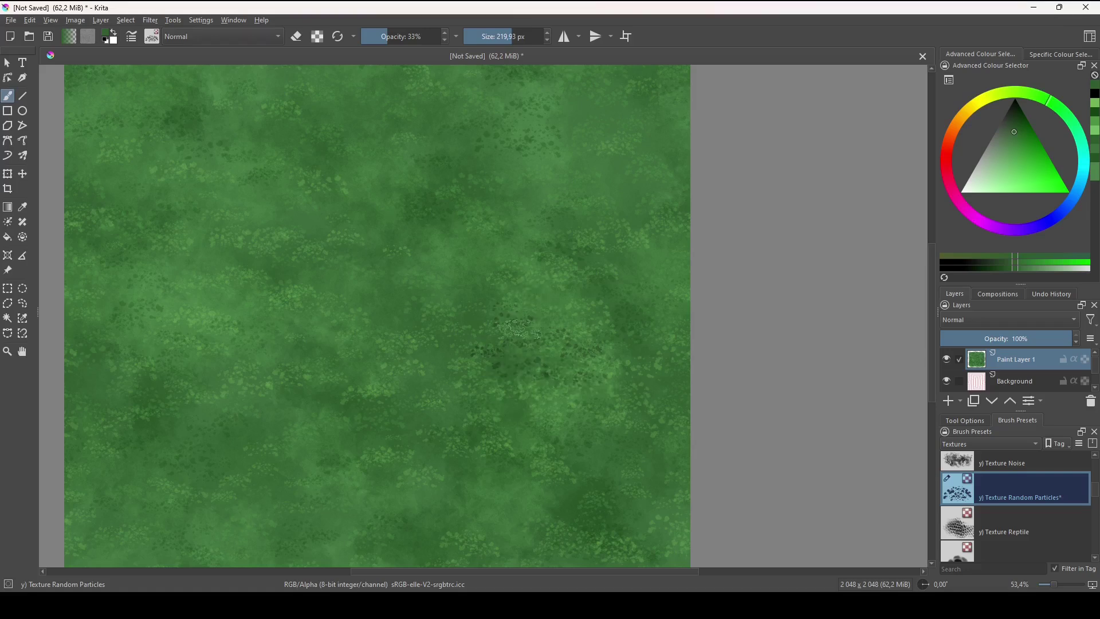
- Turn Wrap Around Mode back on and examine how the darkened patch repeats from far out
drag(522, 307, 522, 401)
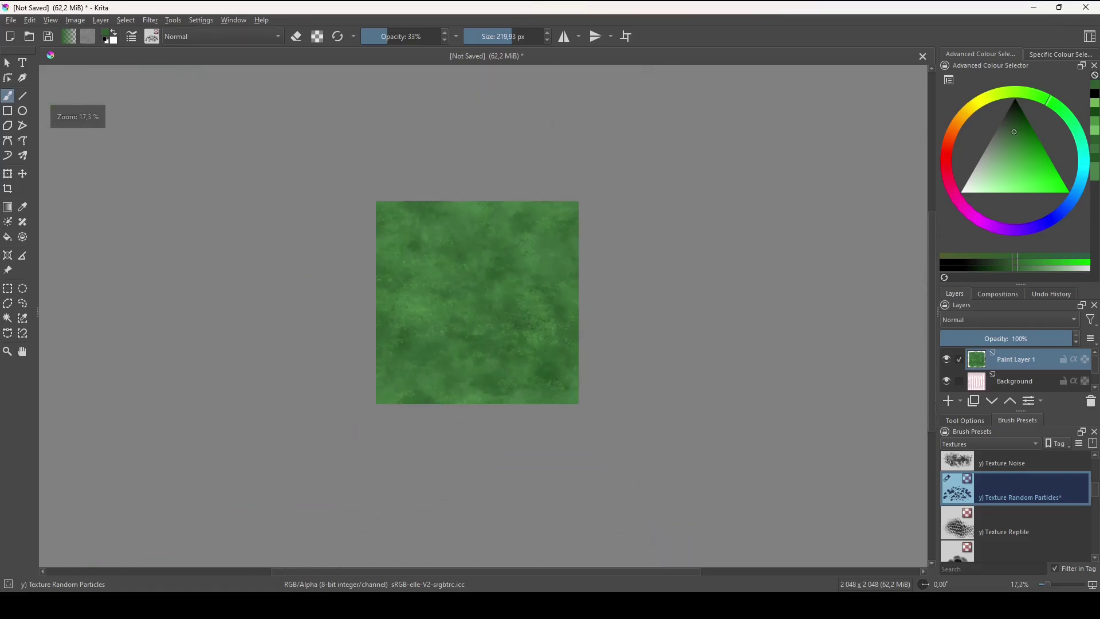
key(w)
scroll(537, 358, down, 3)
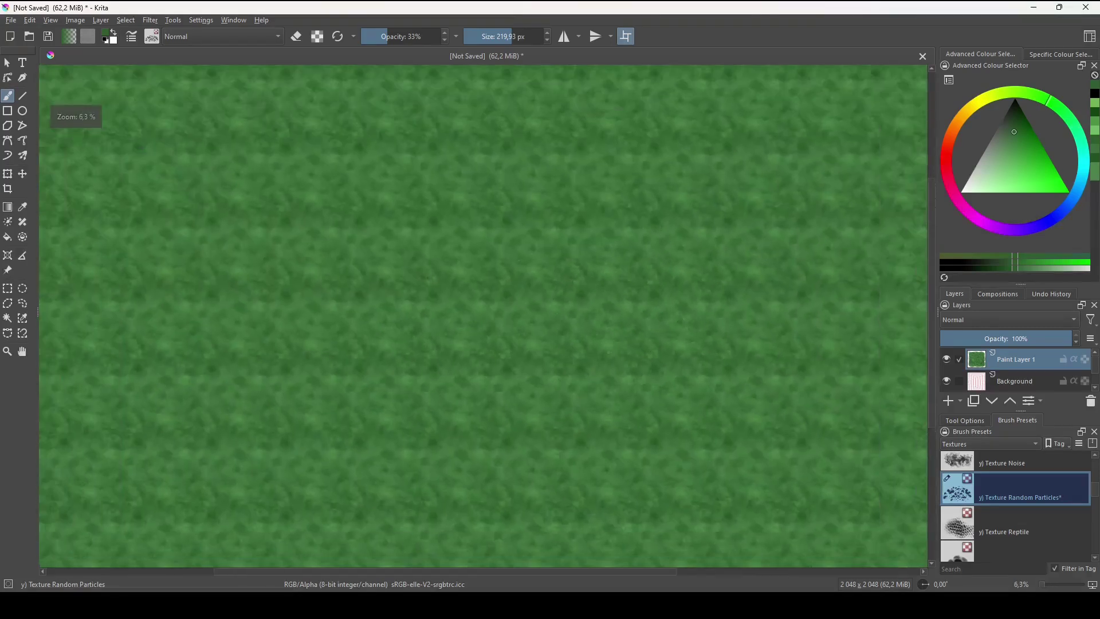
scroll(594, 398, down, 1)
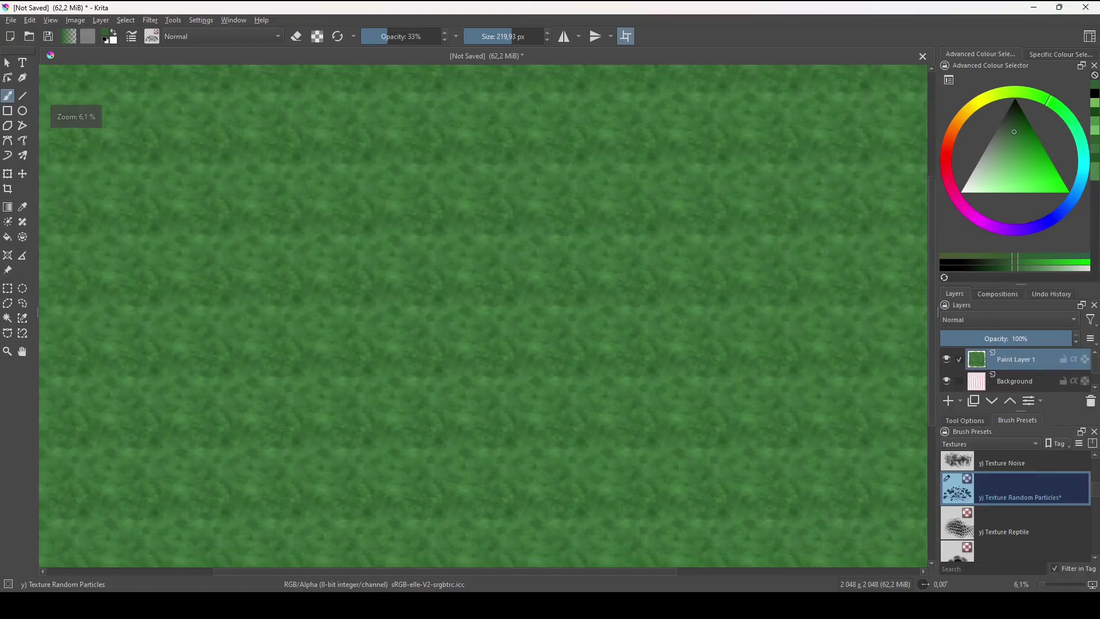
- Try black leaf particles over the dark patch in the wrapped texture and undo the last stroke
scroll(614, 319, up, 5)
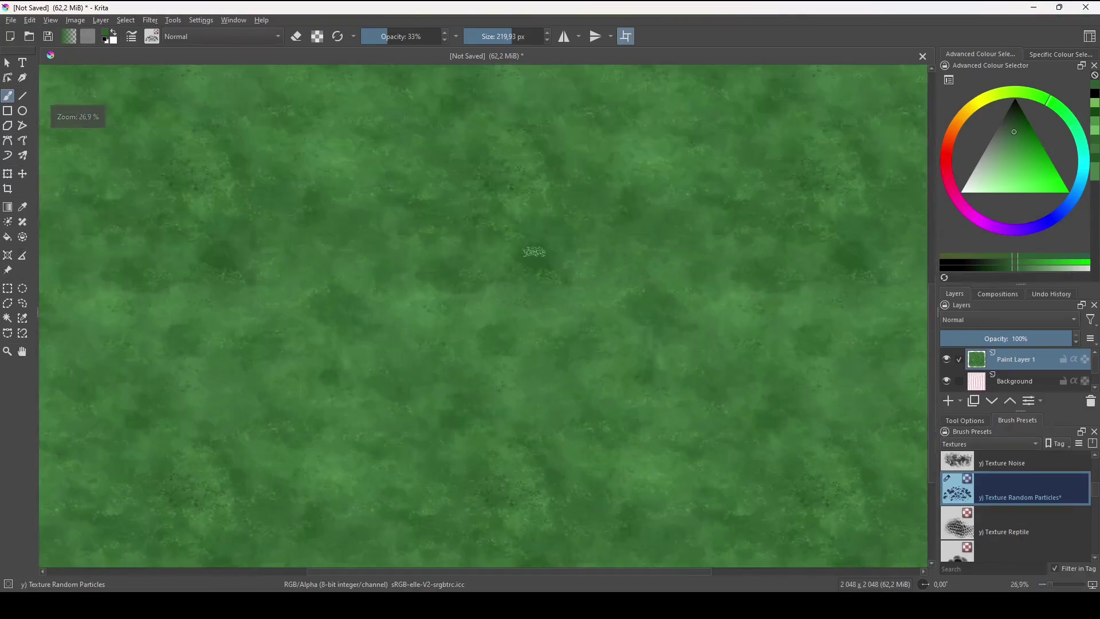
key(d)
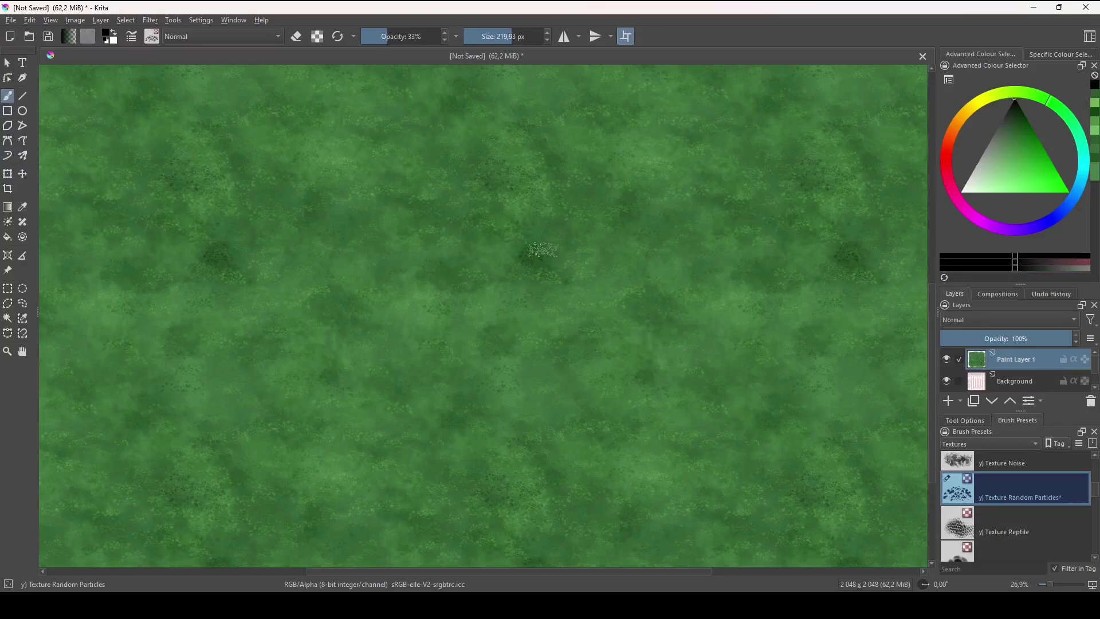
drag(519, 253, 534, 248)
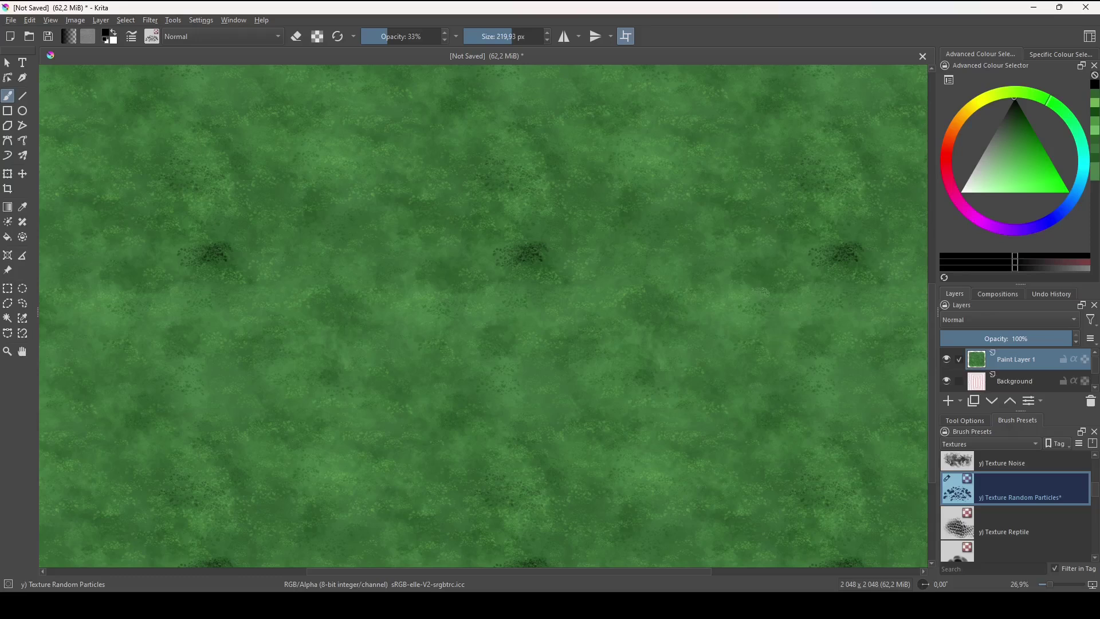
key(ctrl+z)
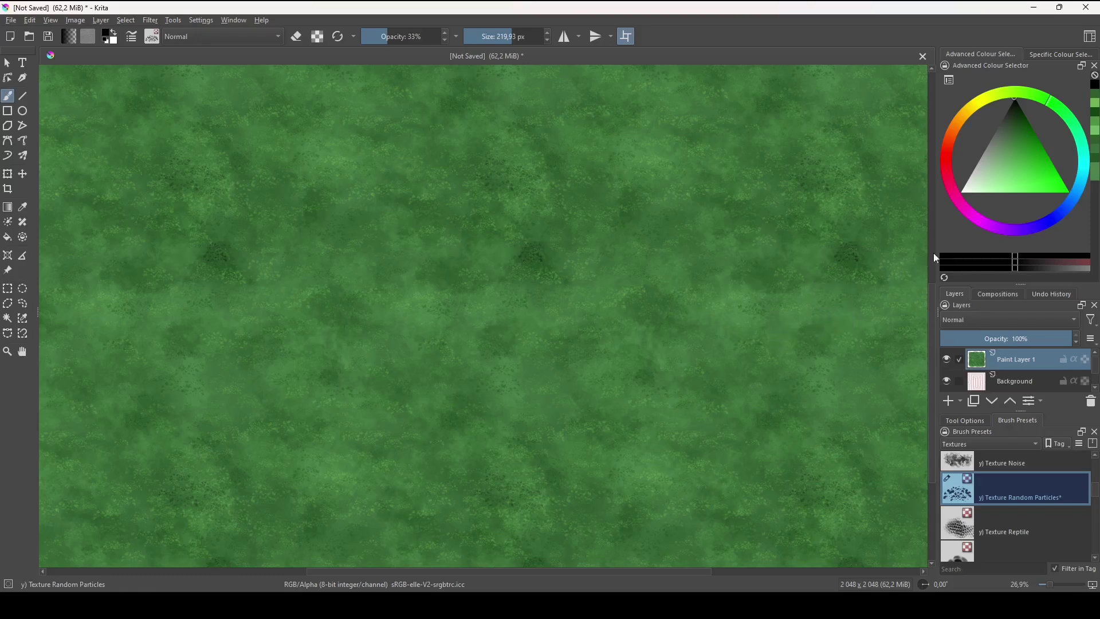
- Sample mid greens around the dark patch and soften it with leaf particles
click(1014, 130)
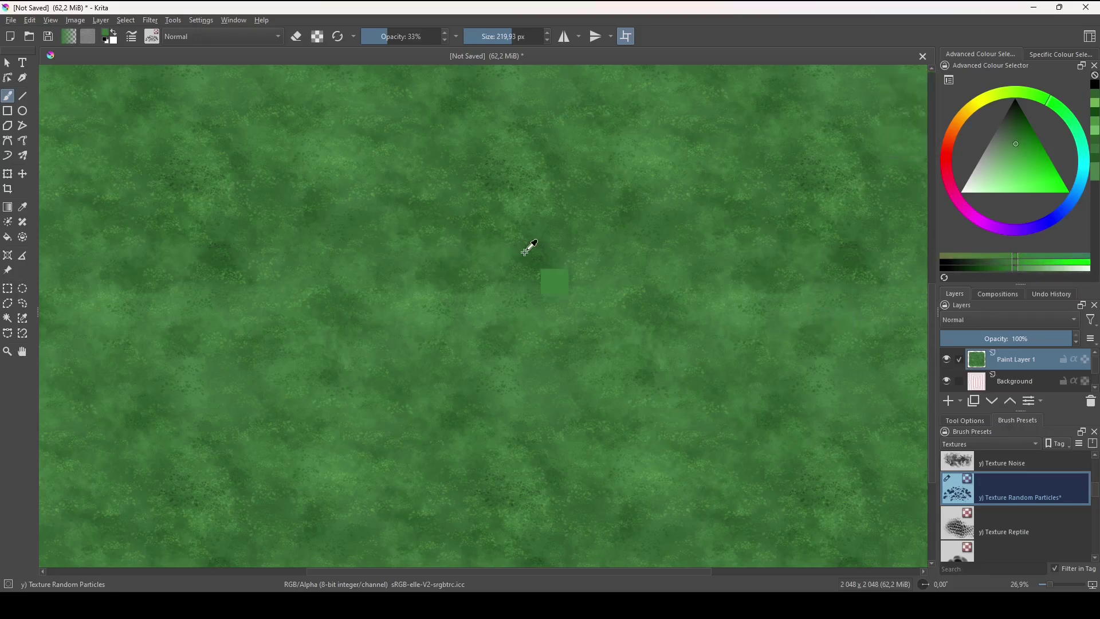
ctrl+click(548, 272)
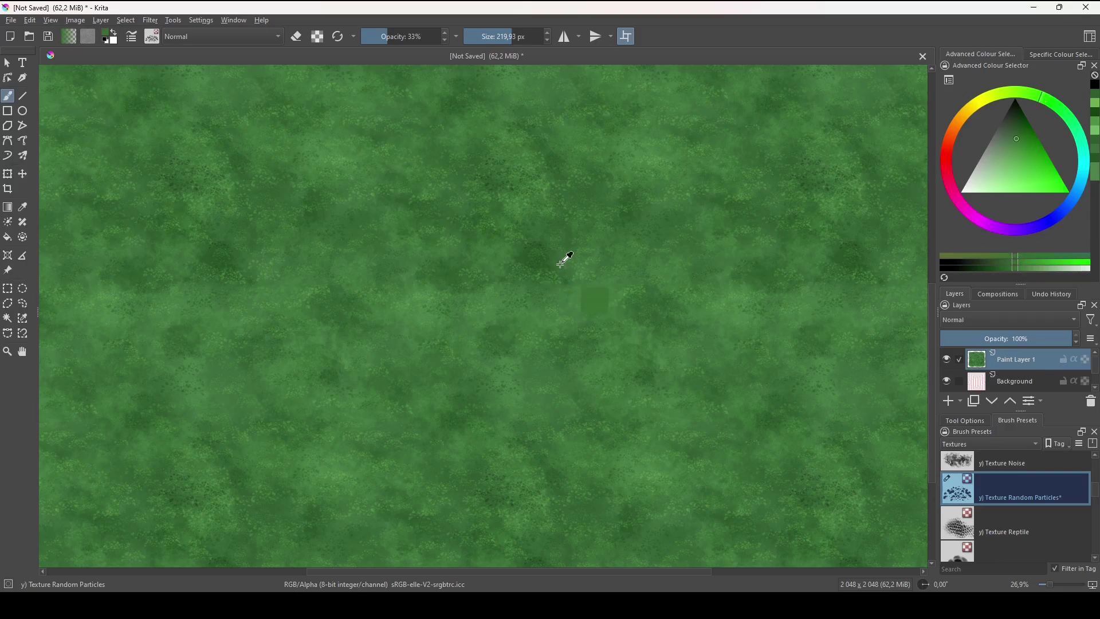
ctrl+click(533, 263)
ctrl+click(501, 258)
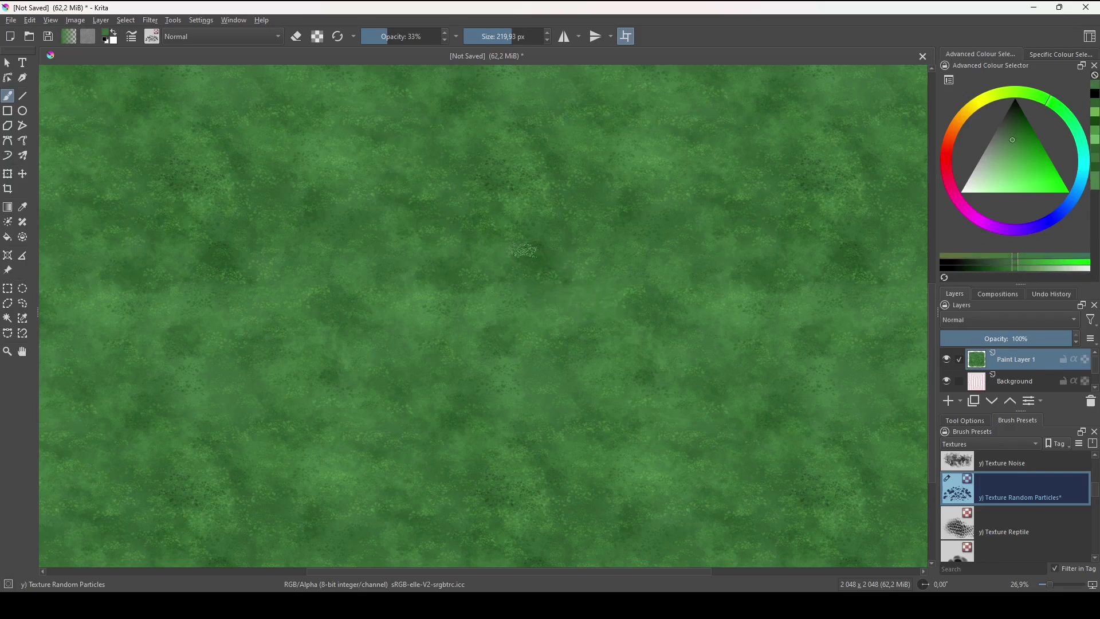
- Examine the softened pattern from far out, comparing the single tile with its wrapped repeats
drag(578, 316, 530, 474)
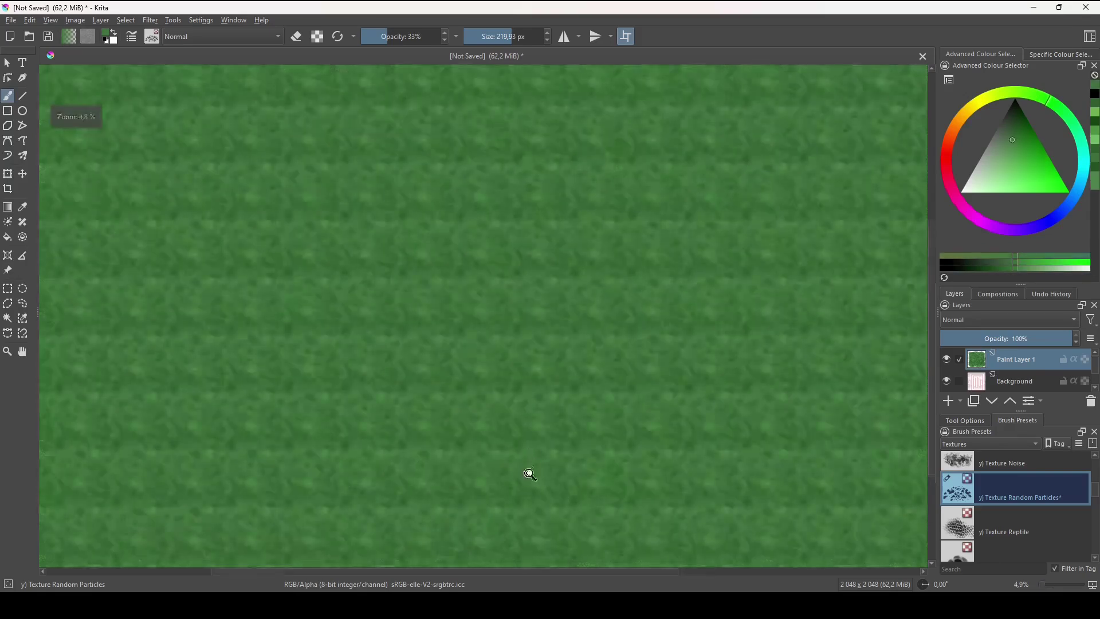
scroll(575, 385, up, 5)
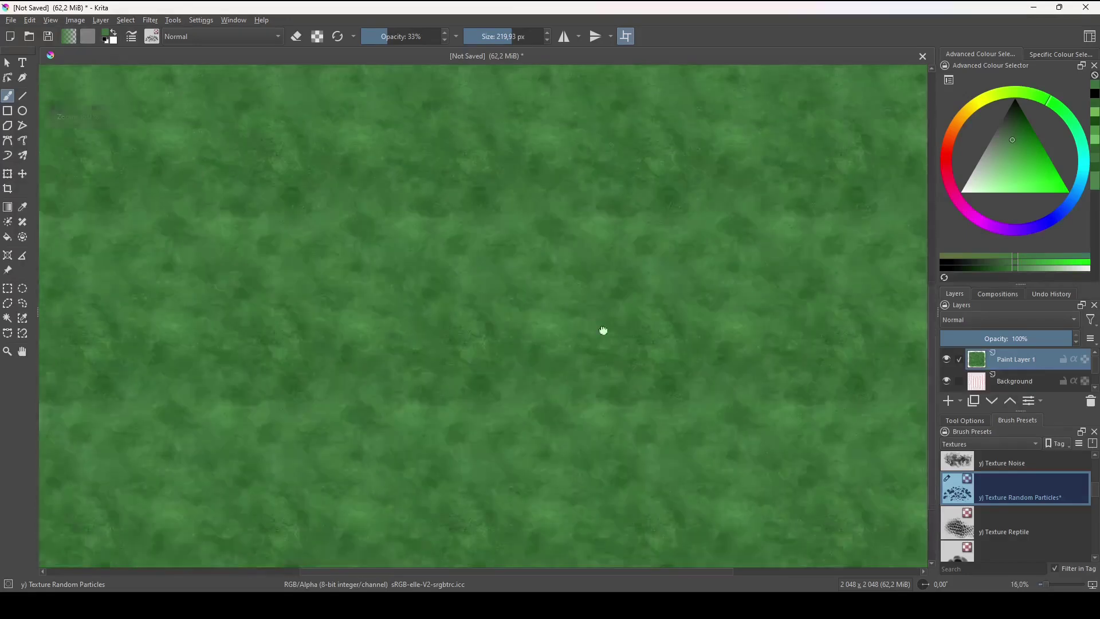
key(w)
drag(547, 341, 655, 454)
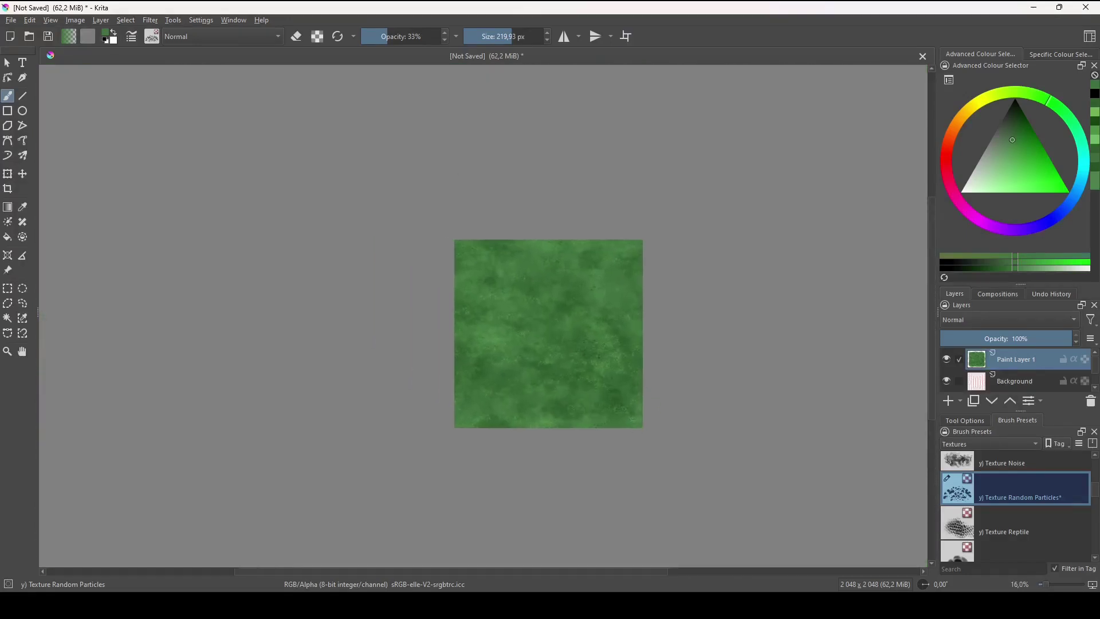
key(w)
scroll(589, 381, down, 5)
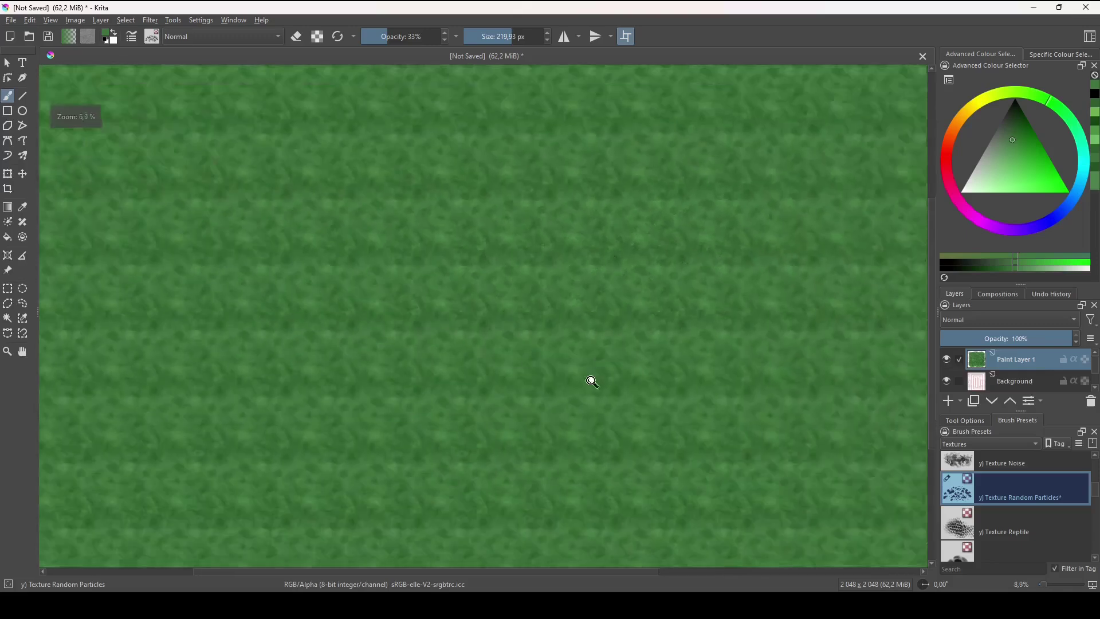
- Try white leaf particles on the light band of the wrapped texture
scroll(592, 263, up, 5)
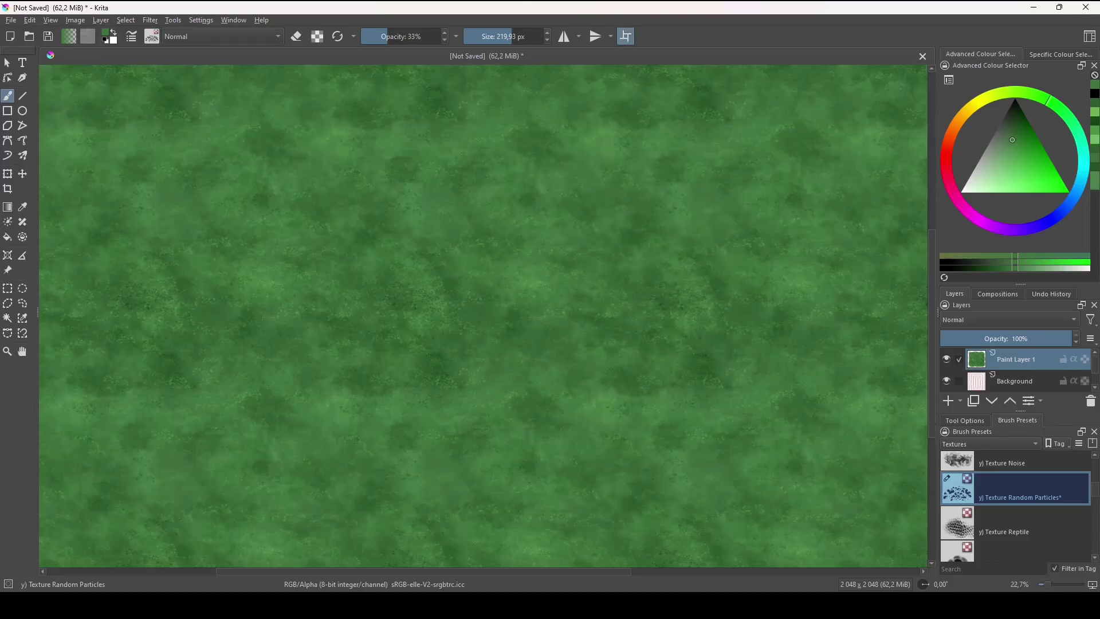
key(x)
click(595, 131)
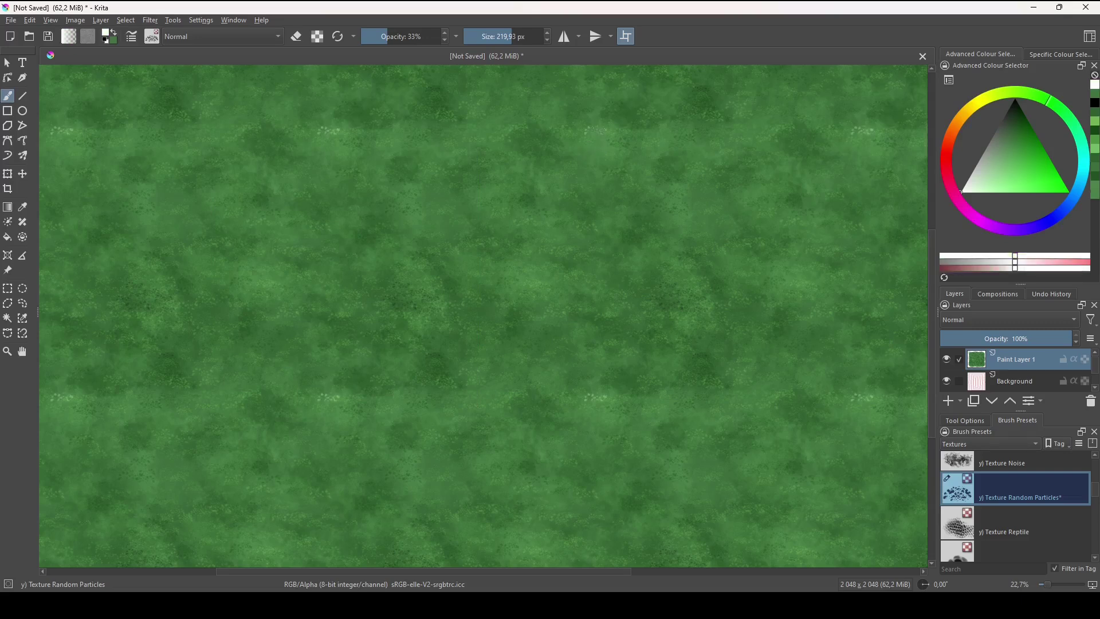
click(587, 145)
- Sample greens from the wrapped texture and blend leaf particles around the conspicuous dark patch and light band
ctrl+click(529, 135)
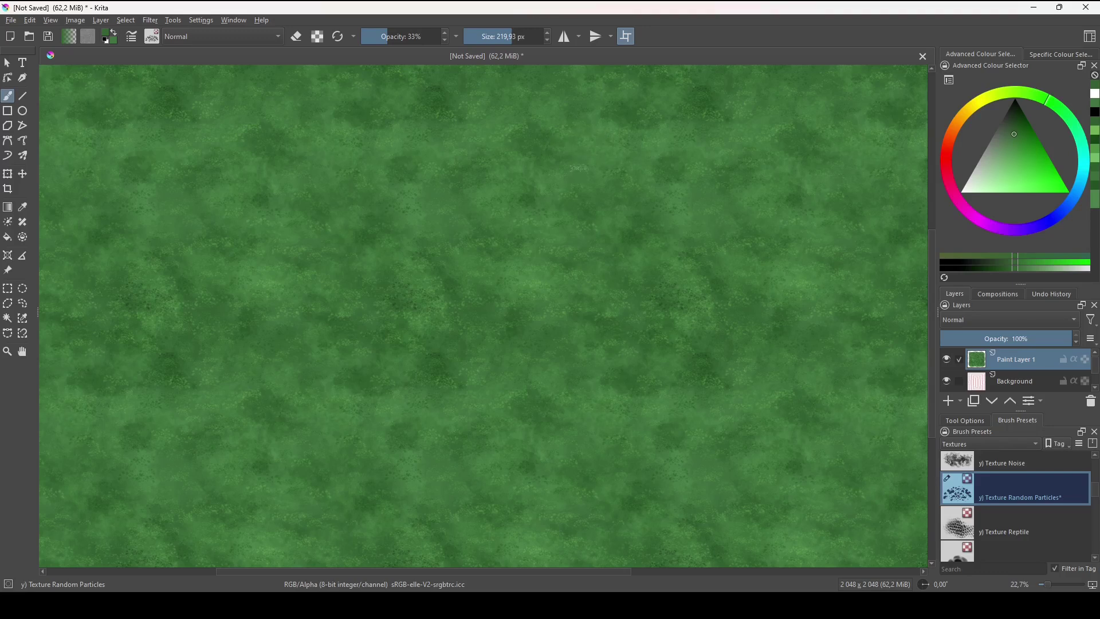
drag(624, 182, 601, 160)
ctrl+click(527, 154)
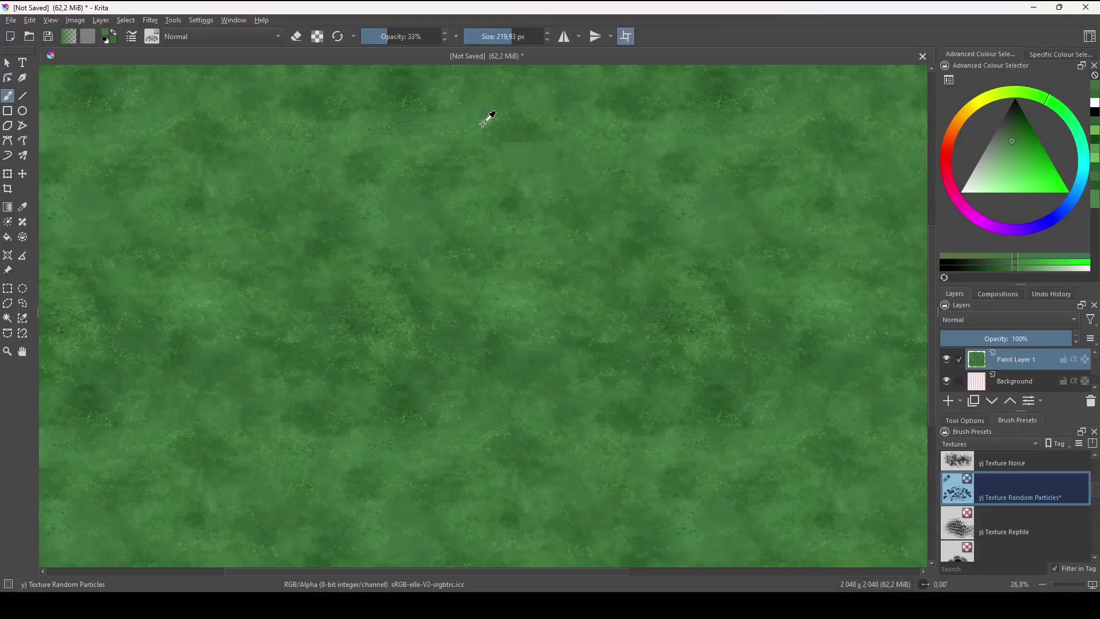
ctrl+click(510, 133)
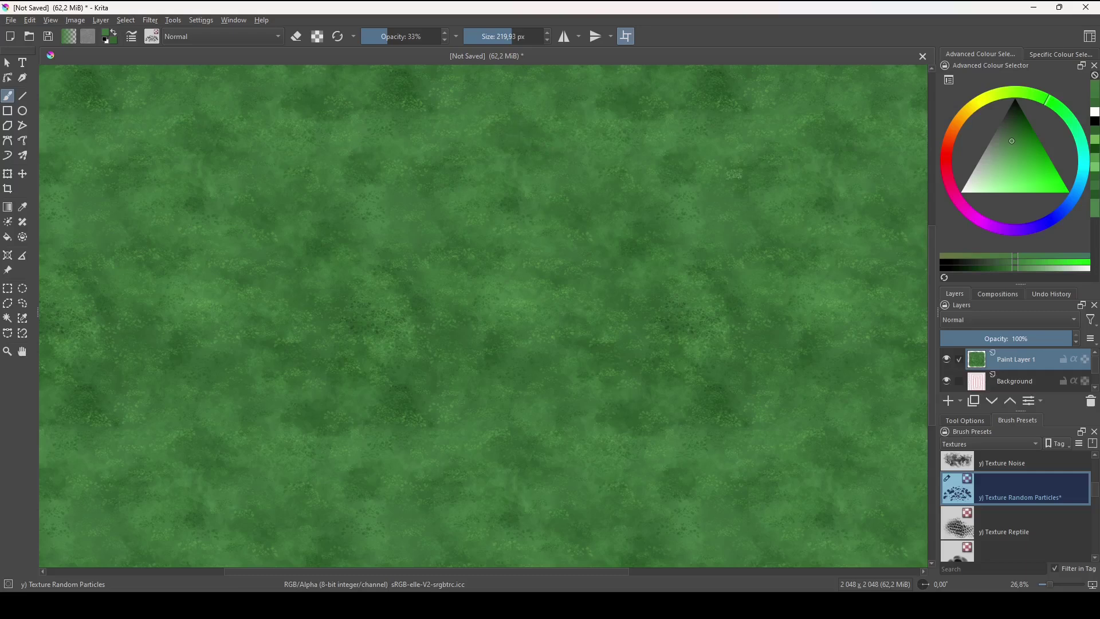
- Sample a lighter green, raise the brush opacity to 86%, and add leaf particles over the dark patch
ctrl+click(671, 146)
drag(419, 35, 430, 35)
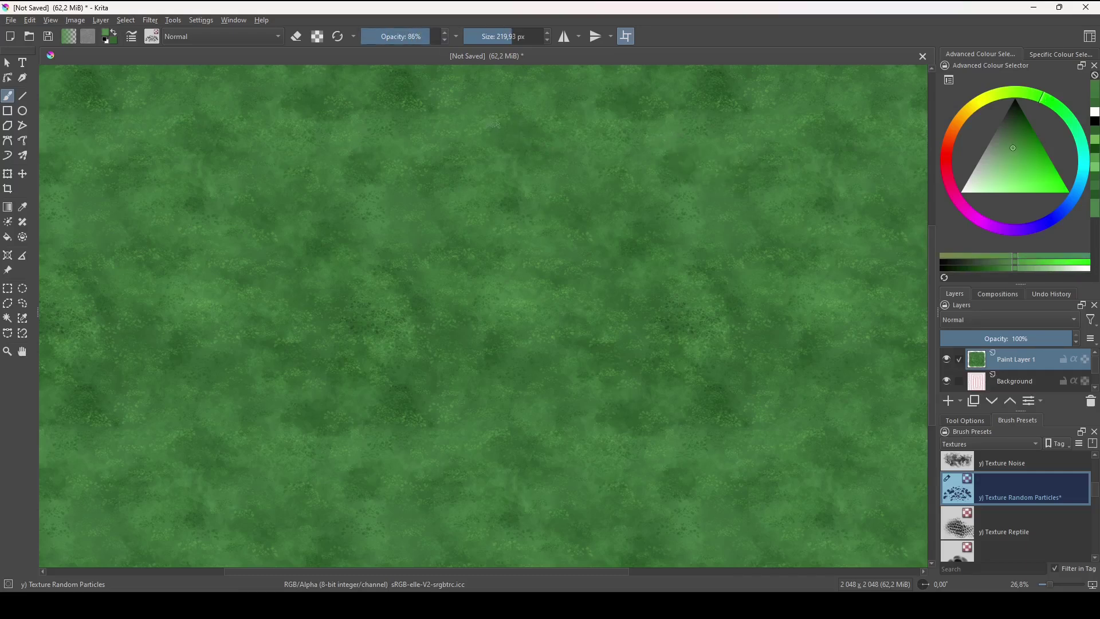
mouse_move(494, 127)
mouse_down()
mouse_move(519, 121)
mouse_move(499, 135)
mouse_up()
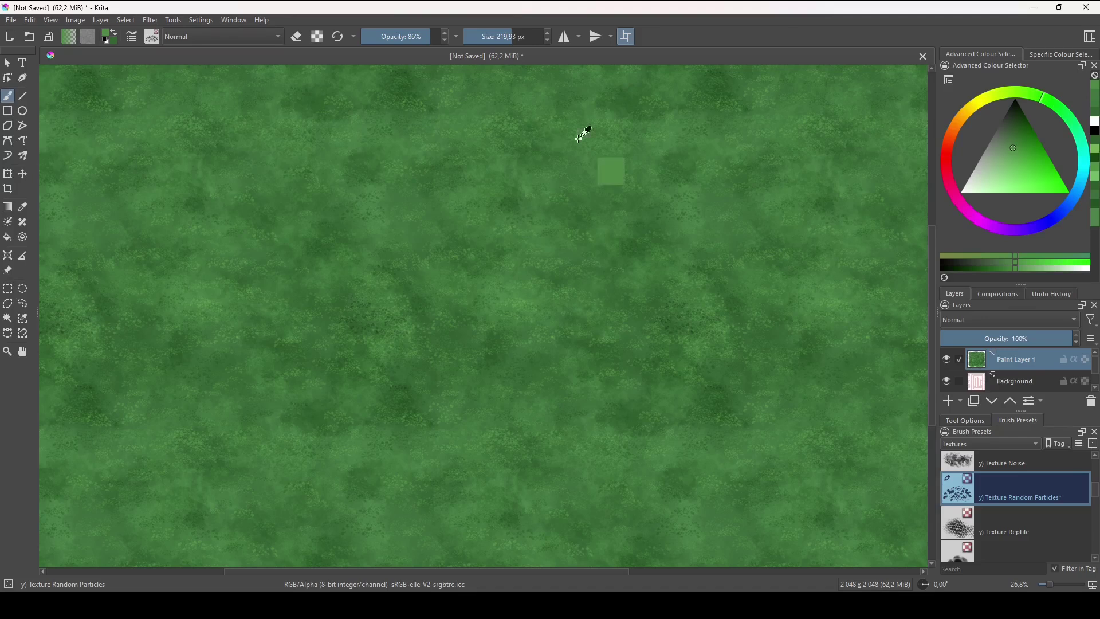
- Check the texture for remaining repetition from far out, toggling Wrap Around Mode and viewing the repeats at different zoom levels
scroll(547, 297, down, 5)
drag(580, 252, 532, 423)
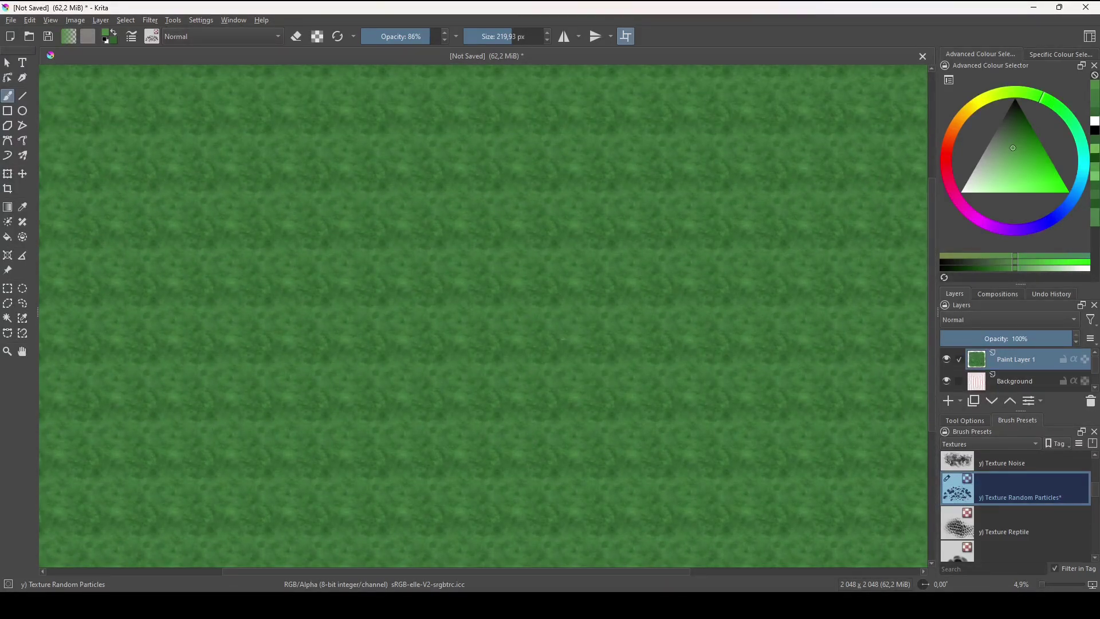
key(w)
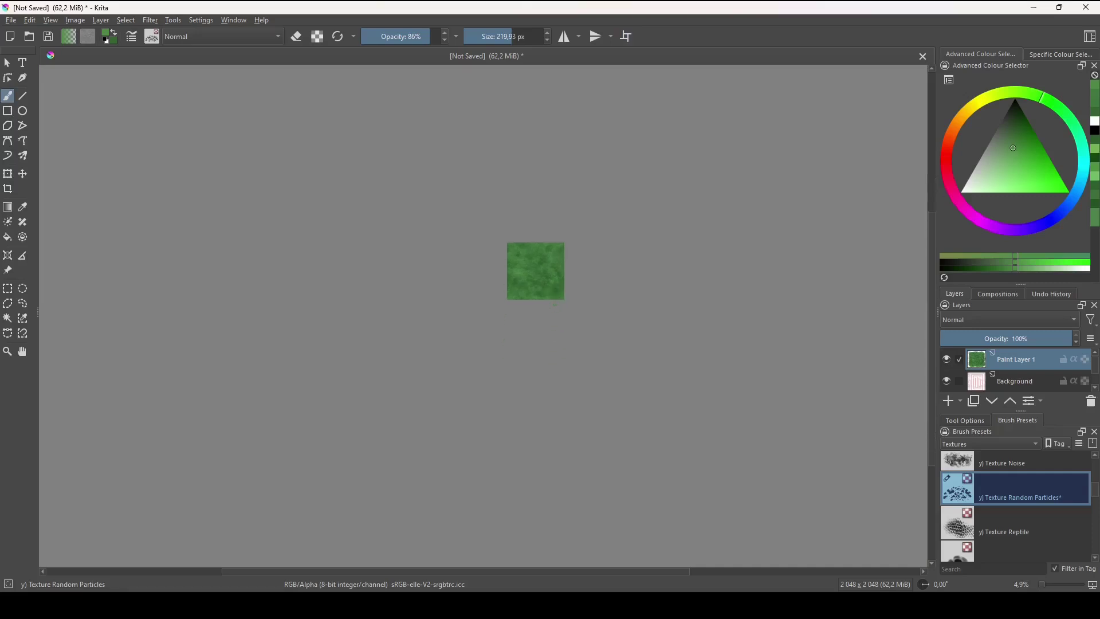
key(w)
drag(552, 329, 568, 197)
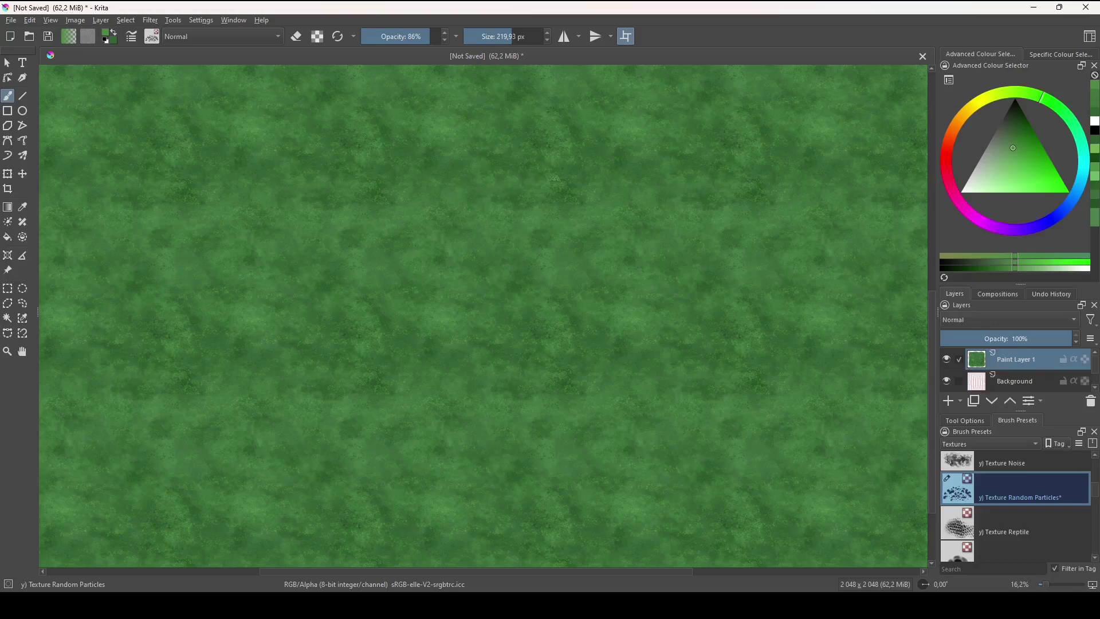
scroll(518, 345, down, 3)
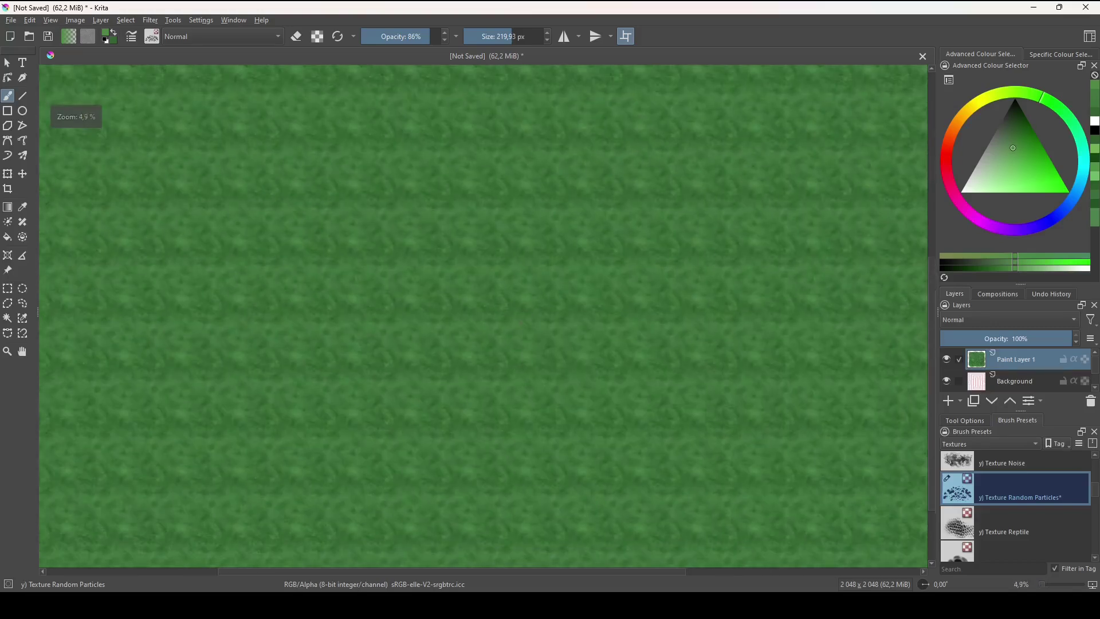
- Darken the green brush colour for the leaf particles
scroll(550, 395, up, 3)
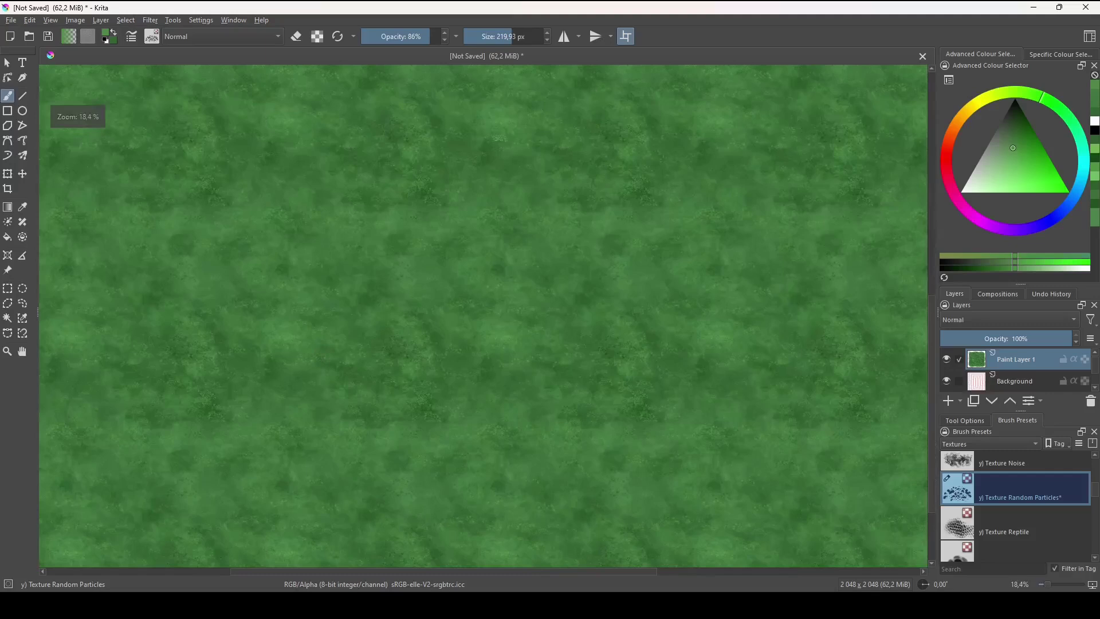
key(k)
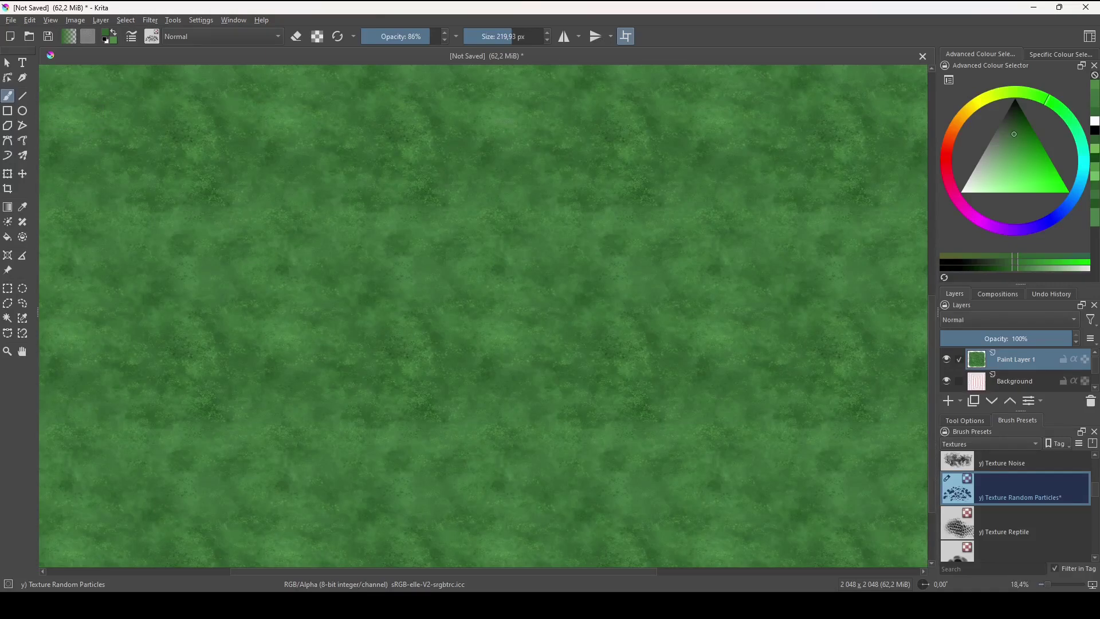
key(l)
key(k)
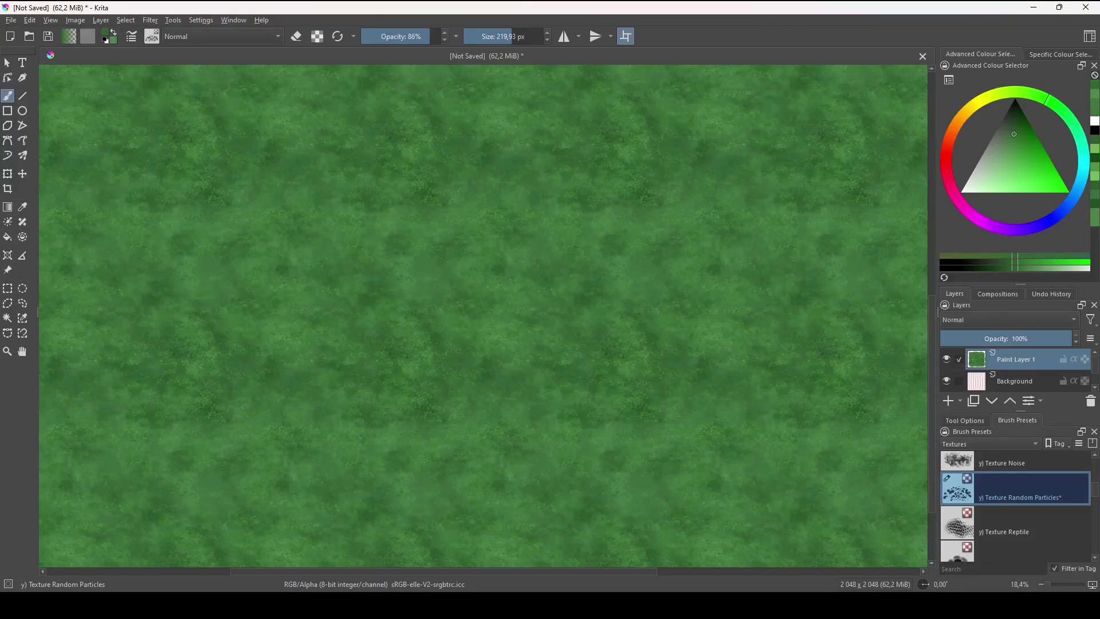
- Compare the single tile with its wrapped repeats at several zoom levels, looking for patches that still stand out
drag(547, 141, 548, 428)
scroll(584, 370, up, 5)
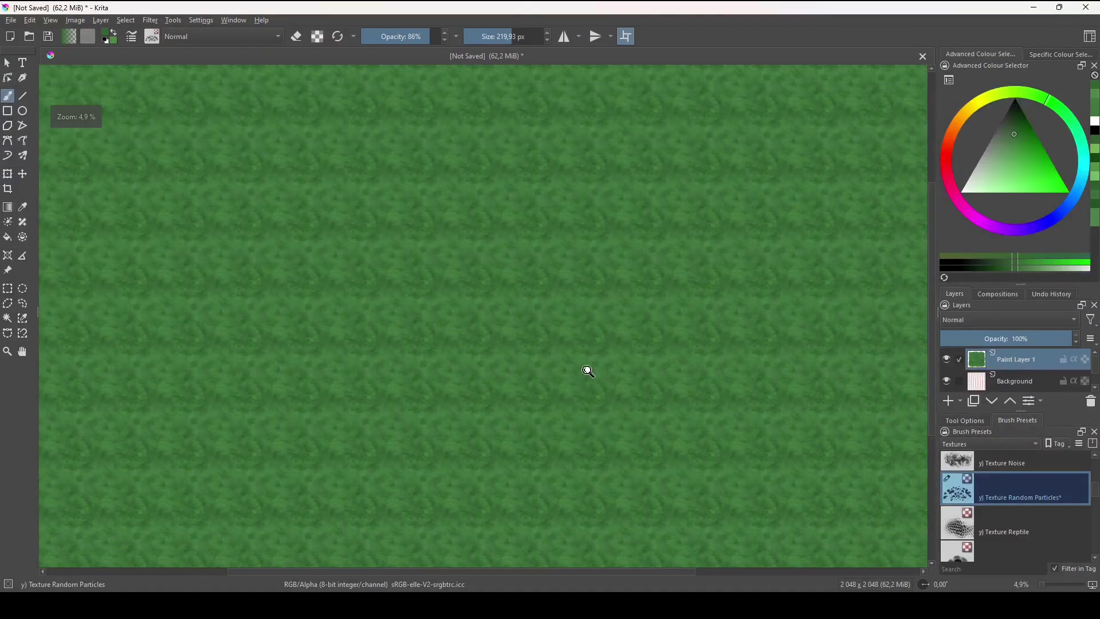
key(w)
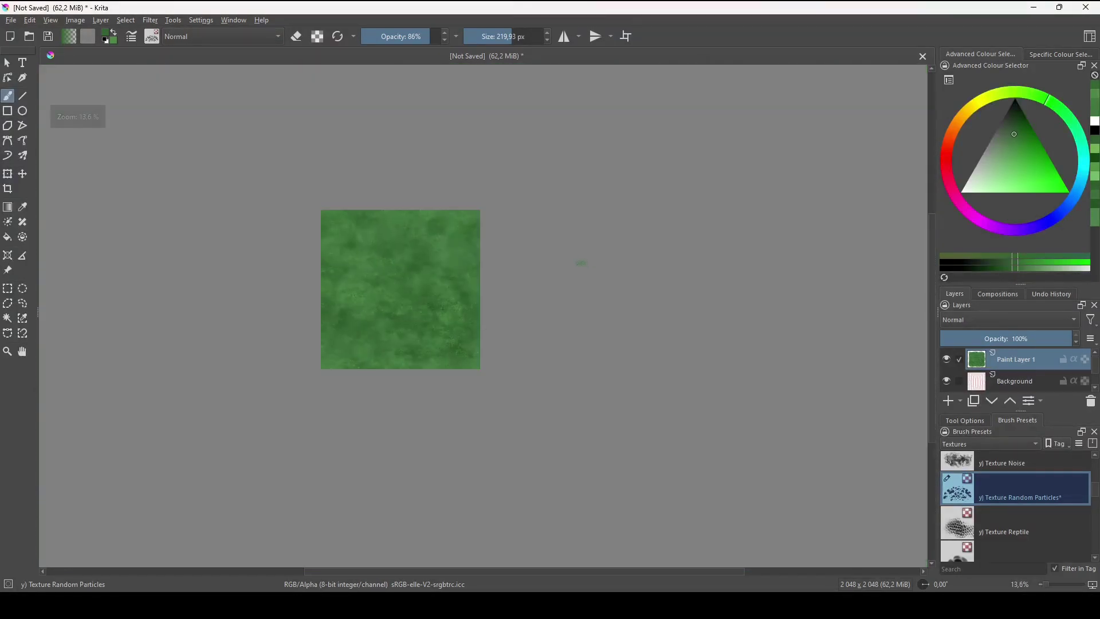
scroll(575, 337, up, 5)
drag(633, 320, 730, 368)
key(w)
drag(684, 260, 617, 346)
scroll(619, 347, down, 4)
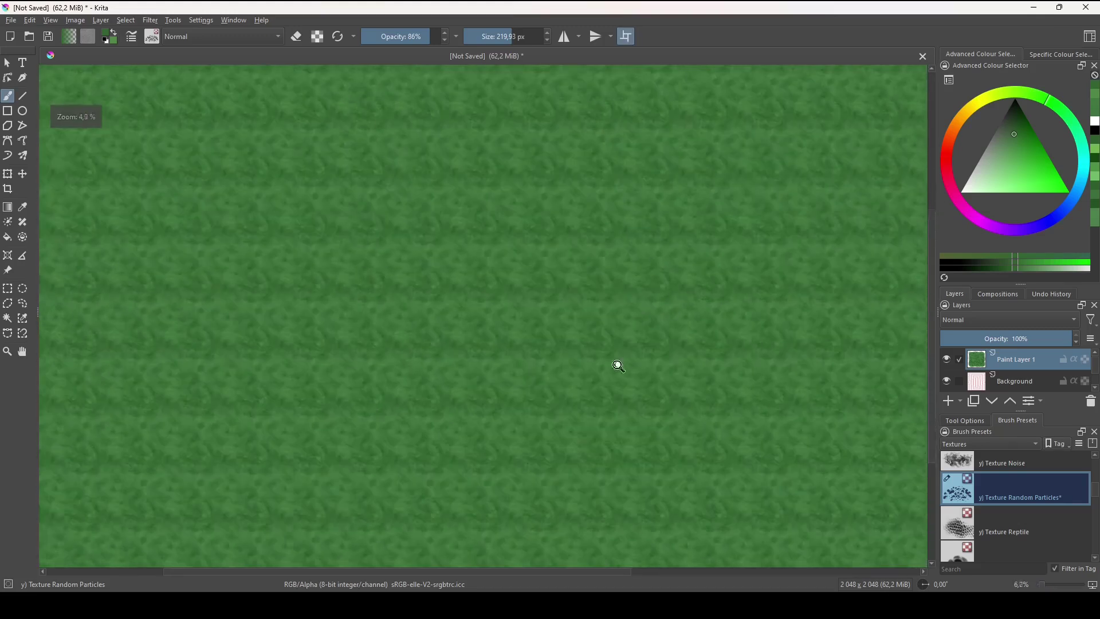
drag(652, 261, 521, 395)
mouse_move(566, 322)
mouse_down()
mouse_move(545, 351)
mouse_move(550, 334)
mouse_up()
key(5)
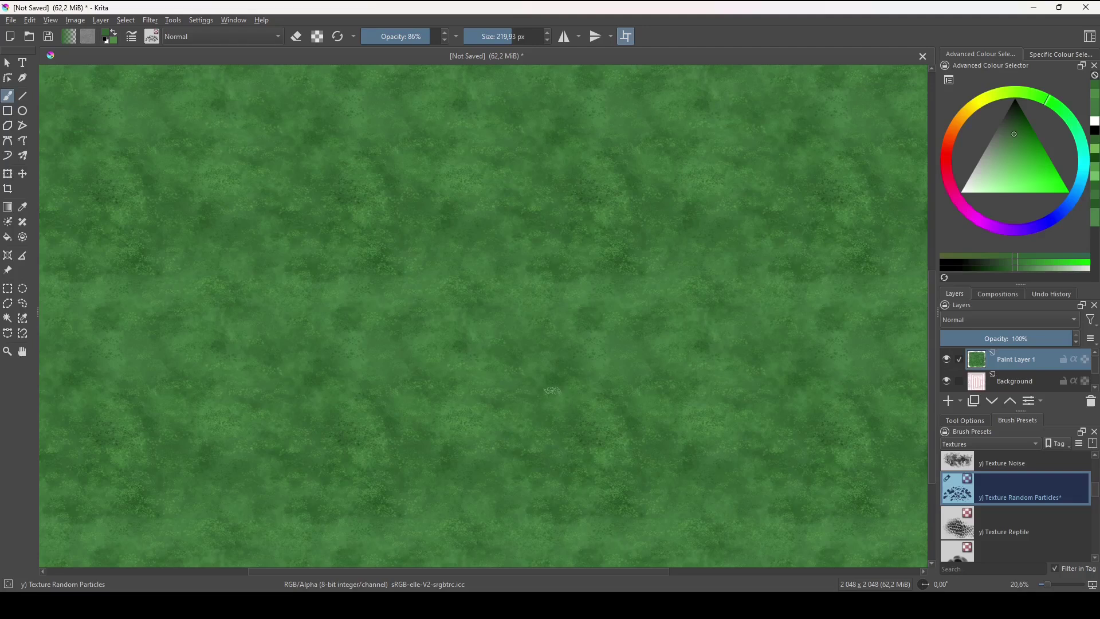
key(w)
mouse_move(599, 263)
mouse_down()
mouse_move(594, 425)
mouse_move(587, 357)
mouse_move(609, 361)
mouse_move(622, 436)
mouse_move(613, 388)
mouse_move(628, 366)
mouse_move(634, 380)
mouse_move(638, 329)
mouse_move(676, 394)
mouse_up()
key(5)
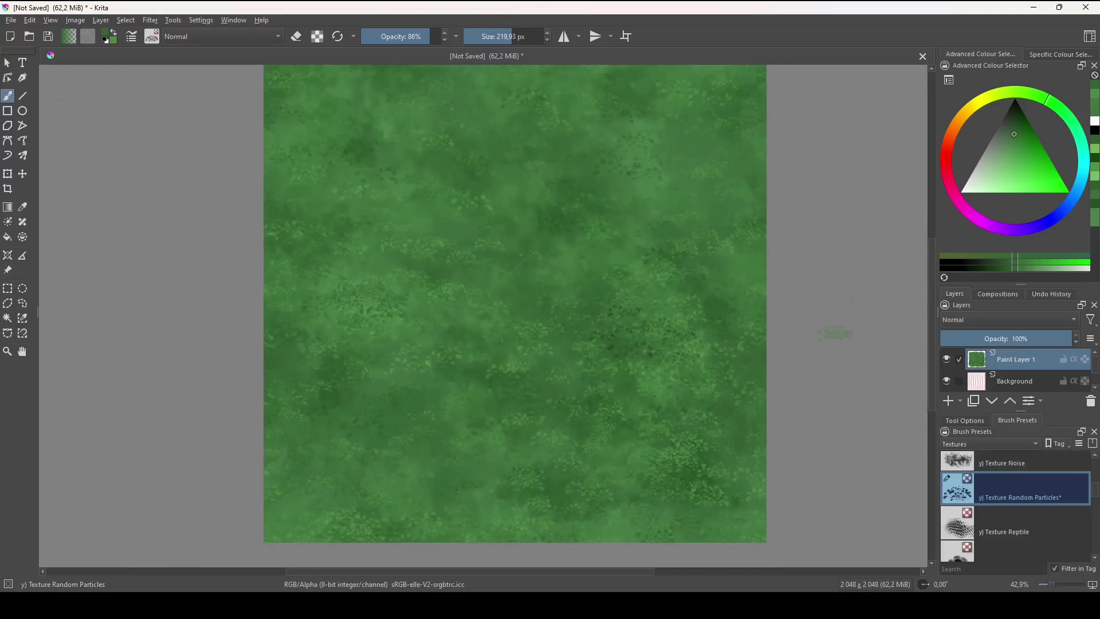
drag(688, 275, 693, 347)
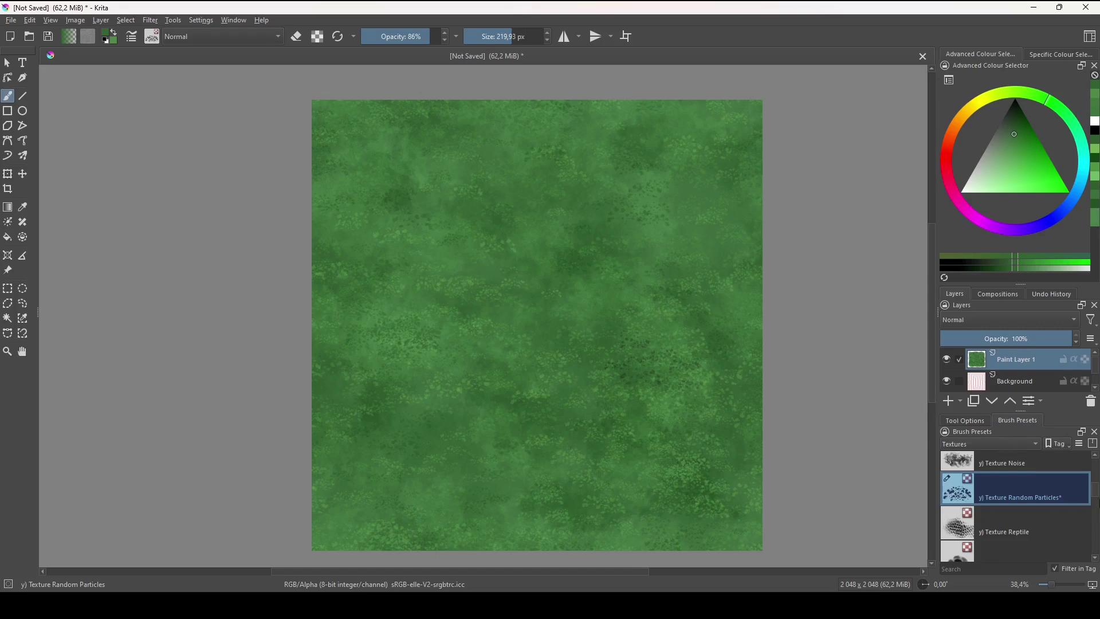
- Choose the Texture Hair brush preset and add a new paint layer above the foliage layer
drag(1097, 495, 1094, 546)
drag(701, 376, 792, 376)
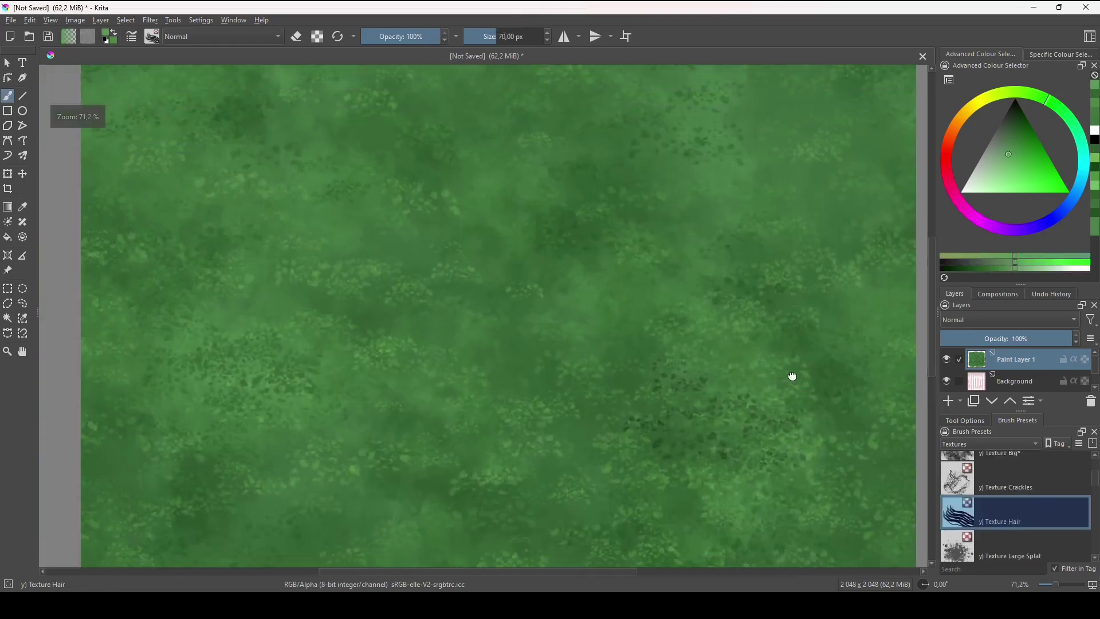
key(Insert)
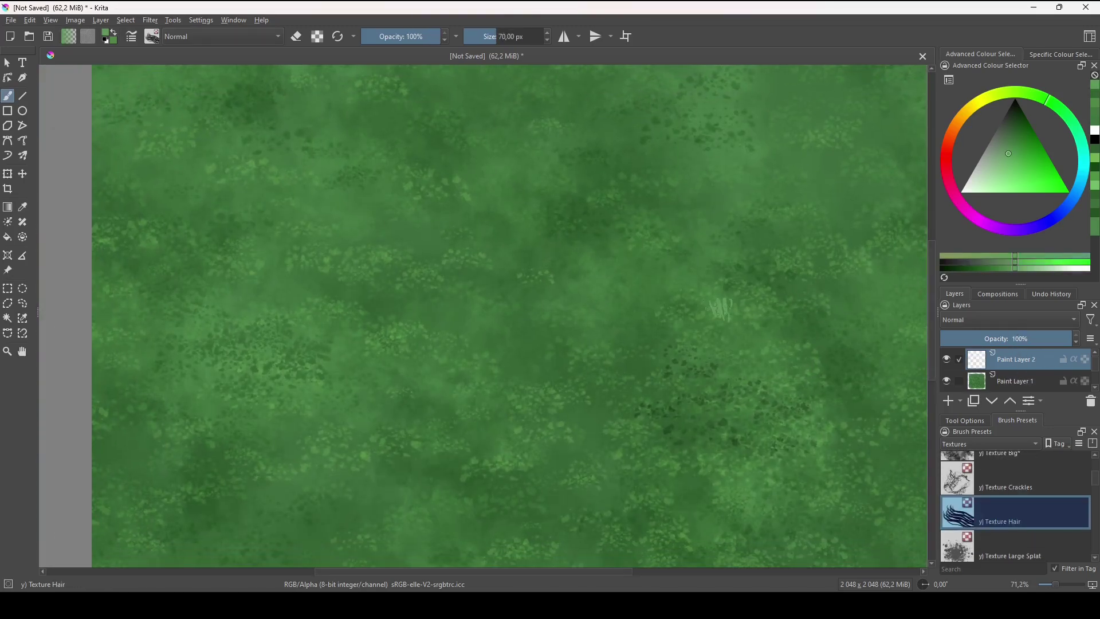
- Try a light green grass tuft on the new layer, view it in Wrap Around Mode, and clear the layer
drag(820, 369, 793, 404)
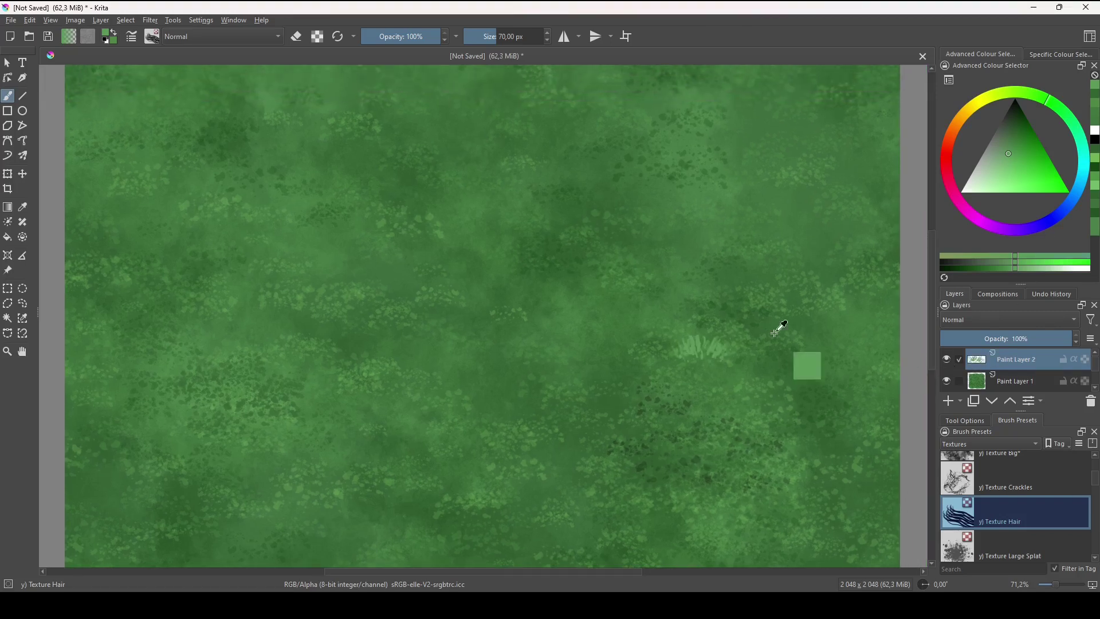
scroll(774, 327, down, 6)
scroll(775, 328, up, 2)
key(w)
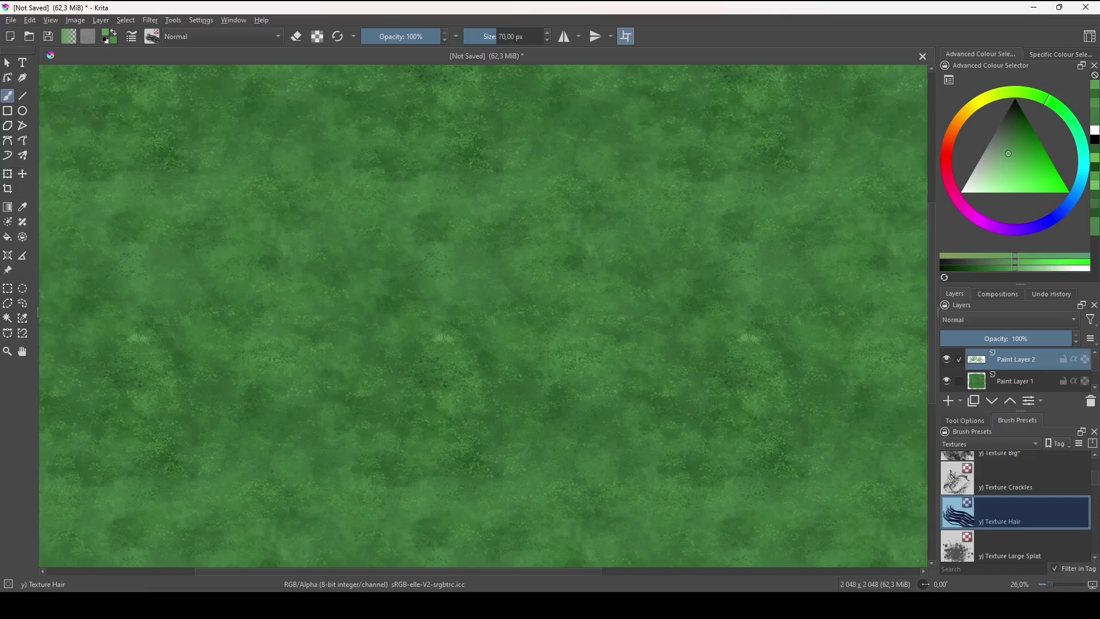
drag(740, 405, 604, 437)
scroll(638, 375, down, 3)
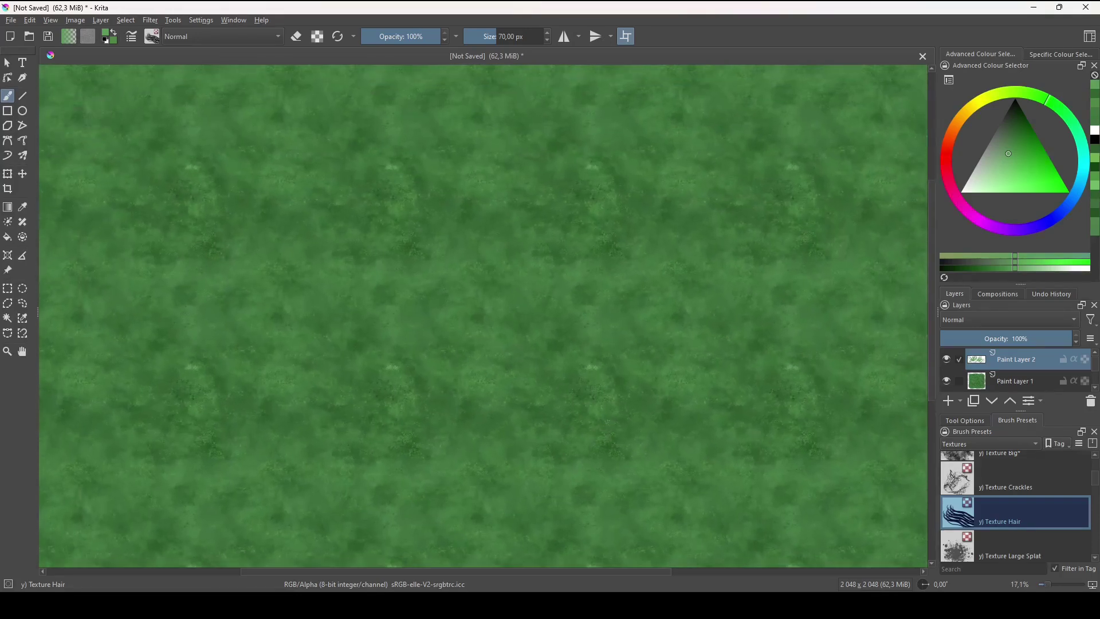
key(w)
scroll(613, 368, up, 6)
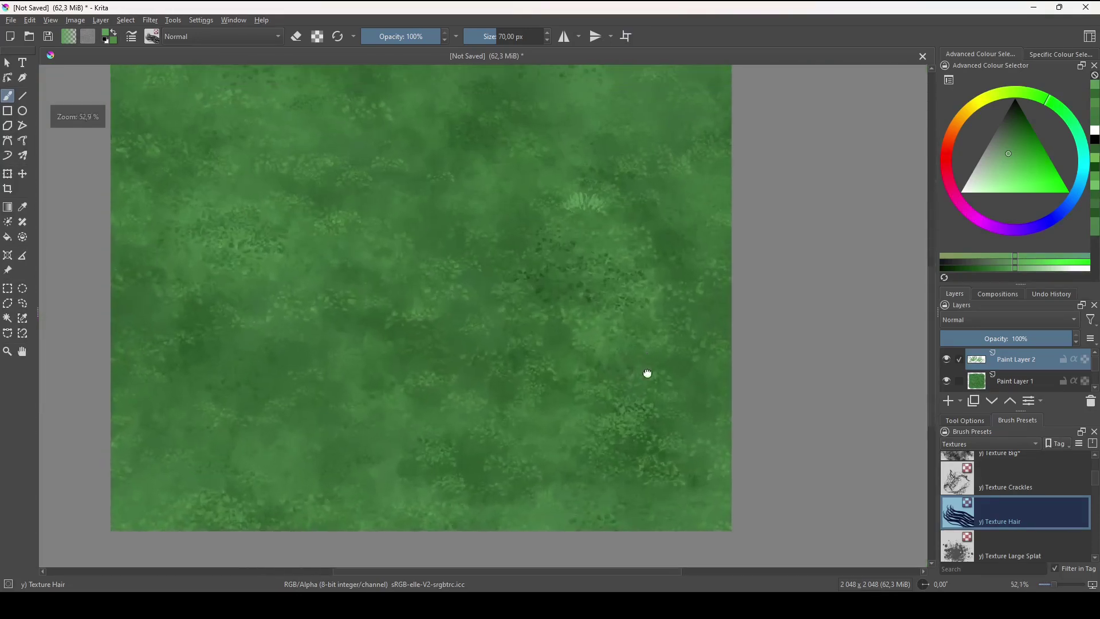
key(ctrl+a)
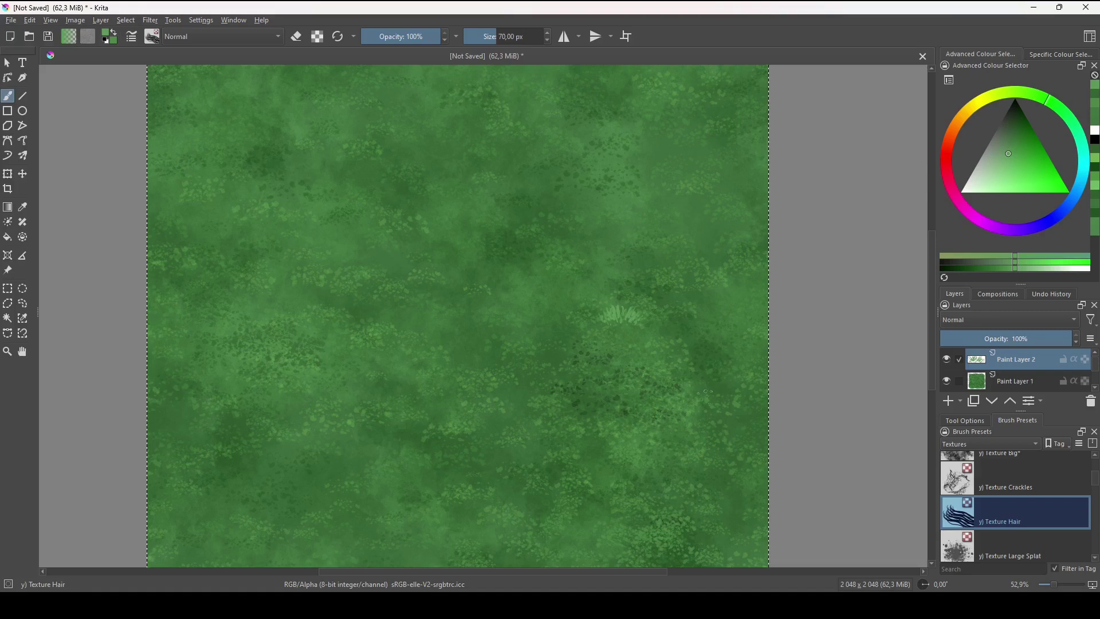
key(ctrl+shift+a)
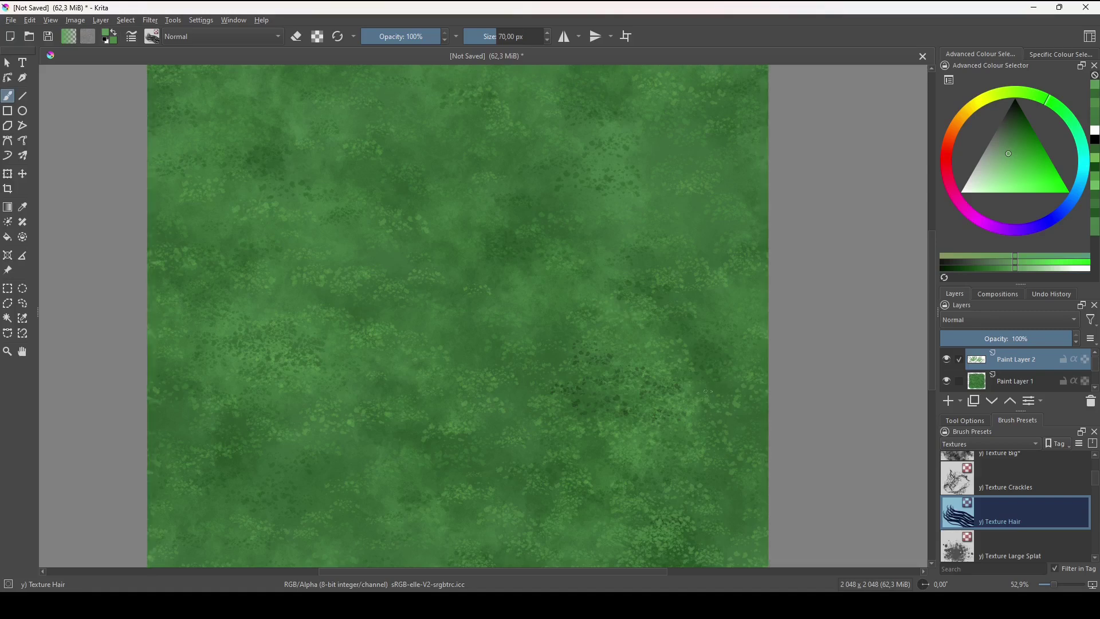
- Sample a yellower green, reduce the brush to 63 px, and paint a grass tuft with darker blades at its base
ctrl+click(630, 316)
drag(623, 376, 683, 399)
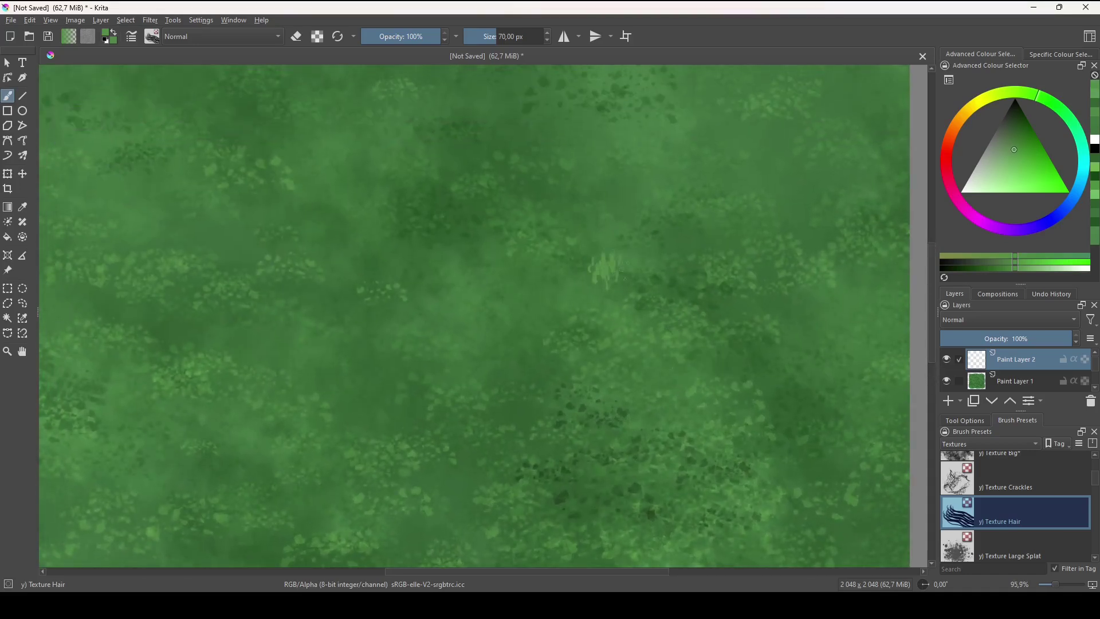
scroll(636, 285, down, 1)
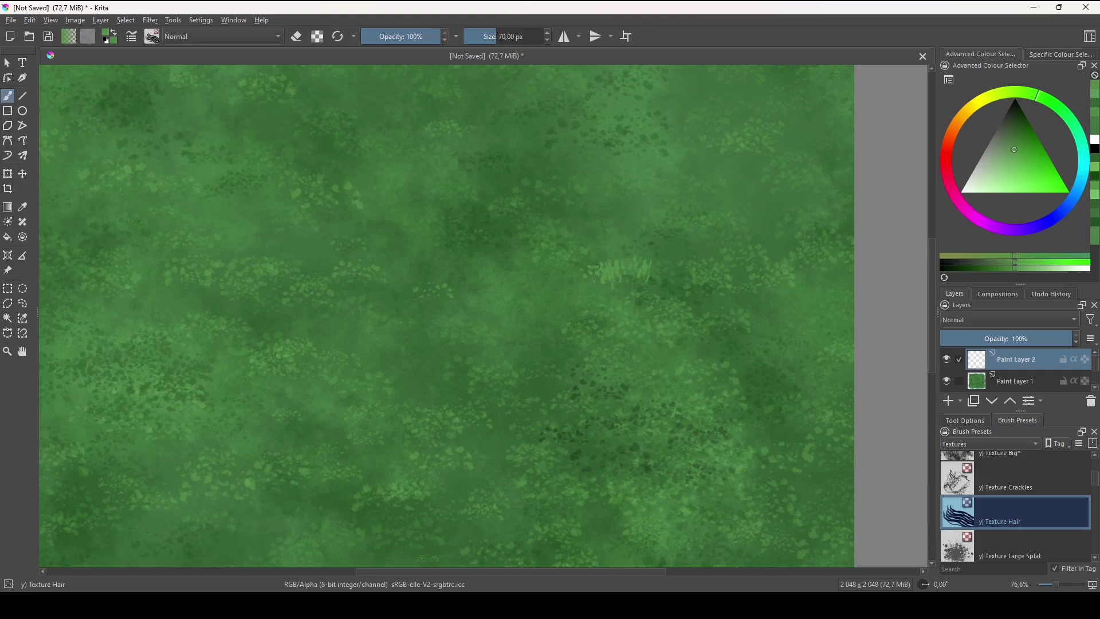
key(bracketleft)
drag(605, 262, 644, 258)
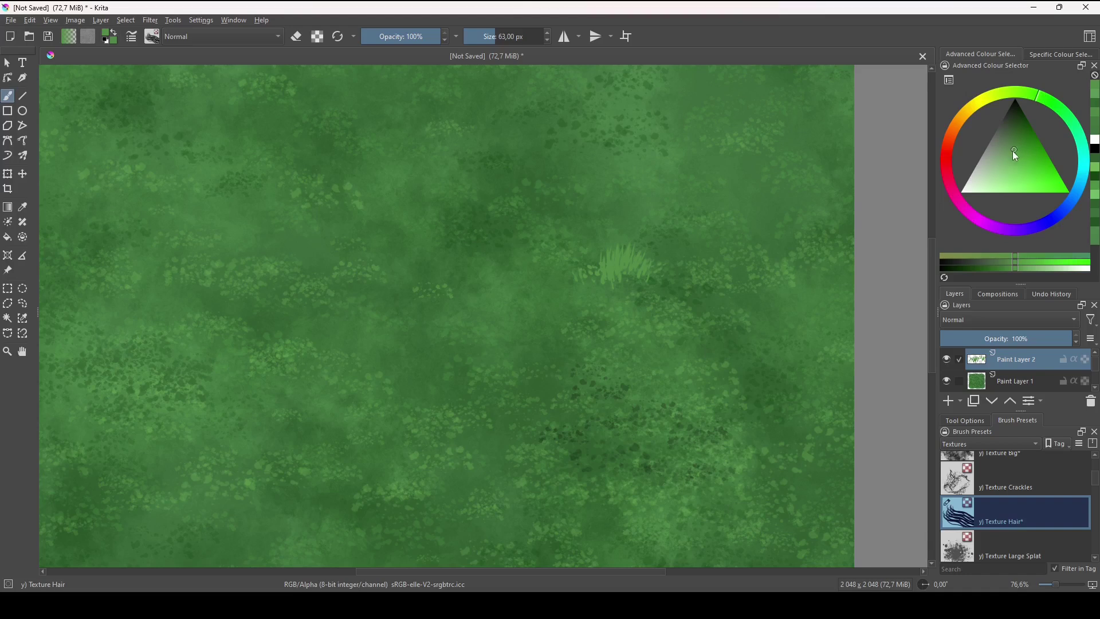
drag(1013, 150, 1014, 131)
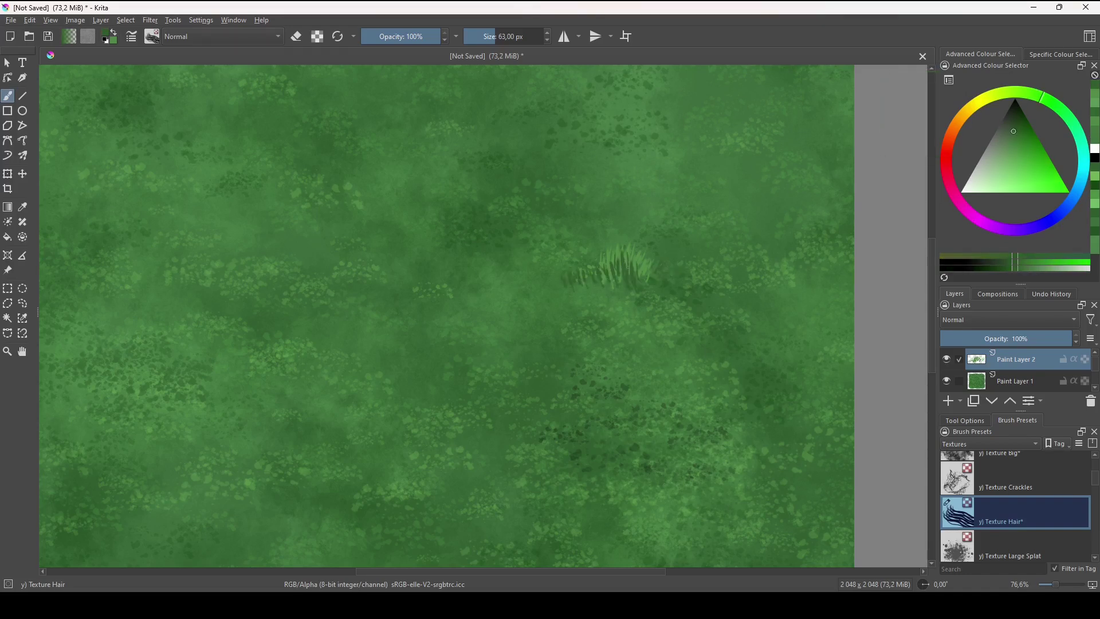
drag(597, 265, 744, 267)
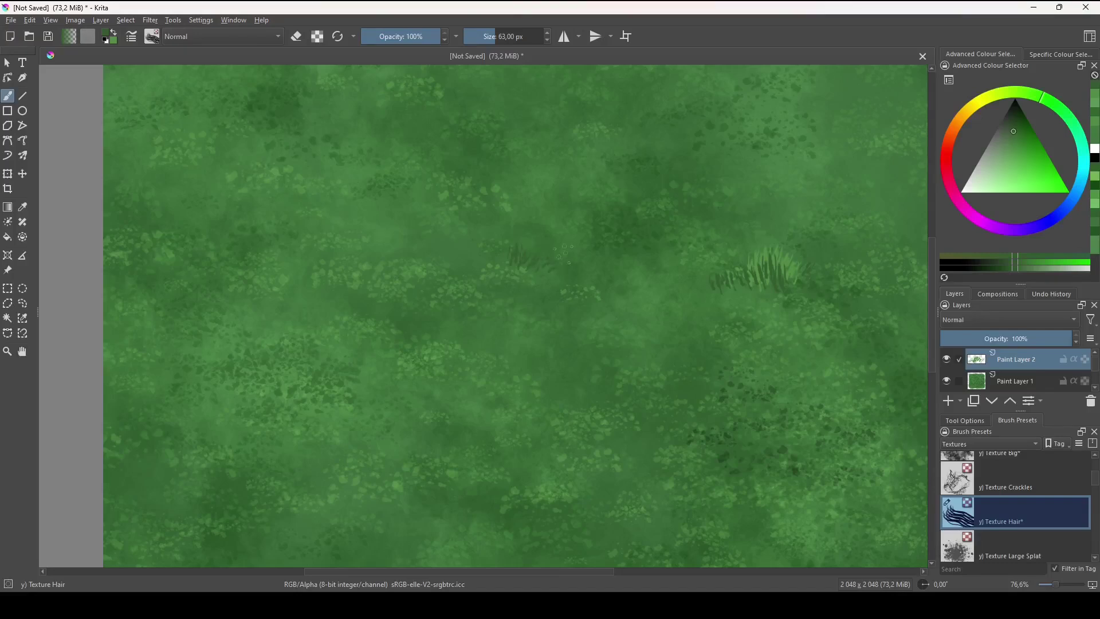
- Paint a second grass tuft near the tile's centre in light and dark green, lowering the brush opacity to 40%
key(x)
drag(496, 260, 496, 244)
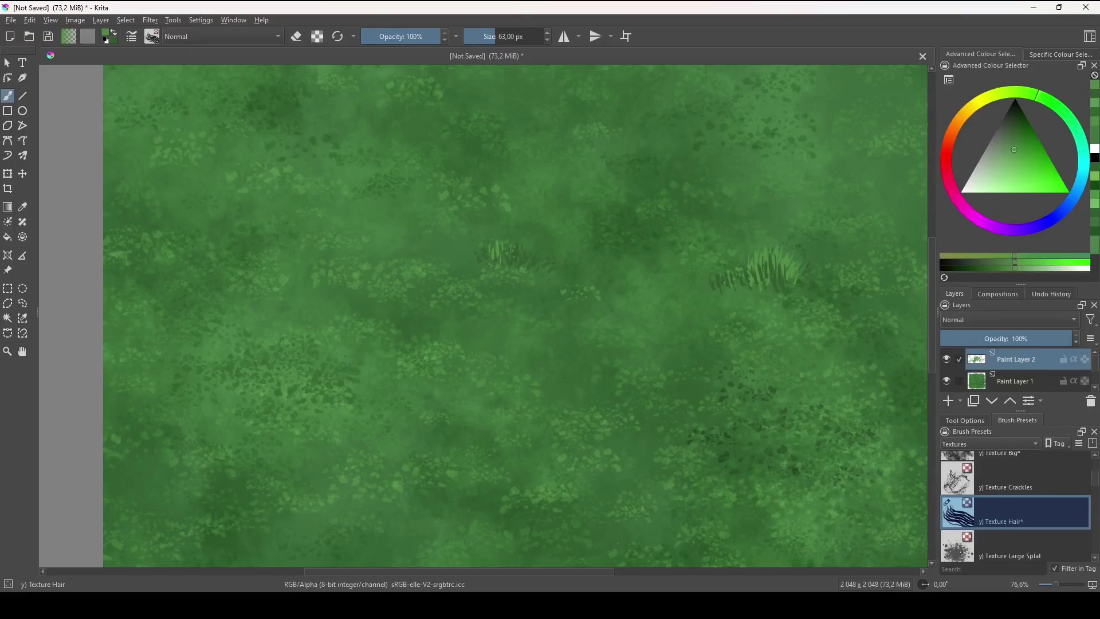
key(o)
key(o)
key(o)
key(o)
key(o)
key(o)
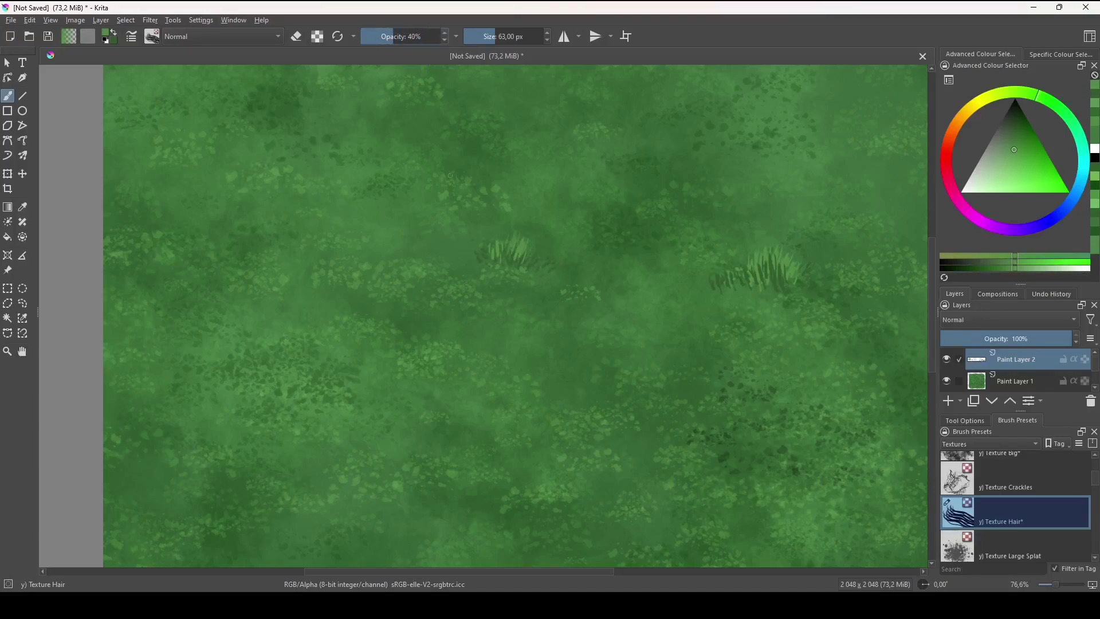
key(k)
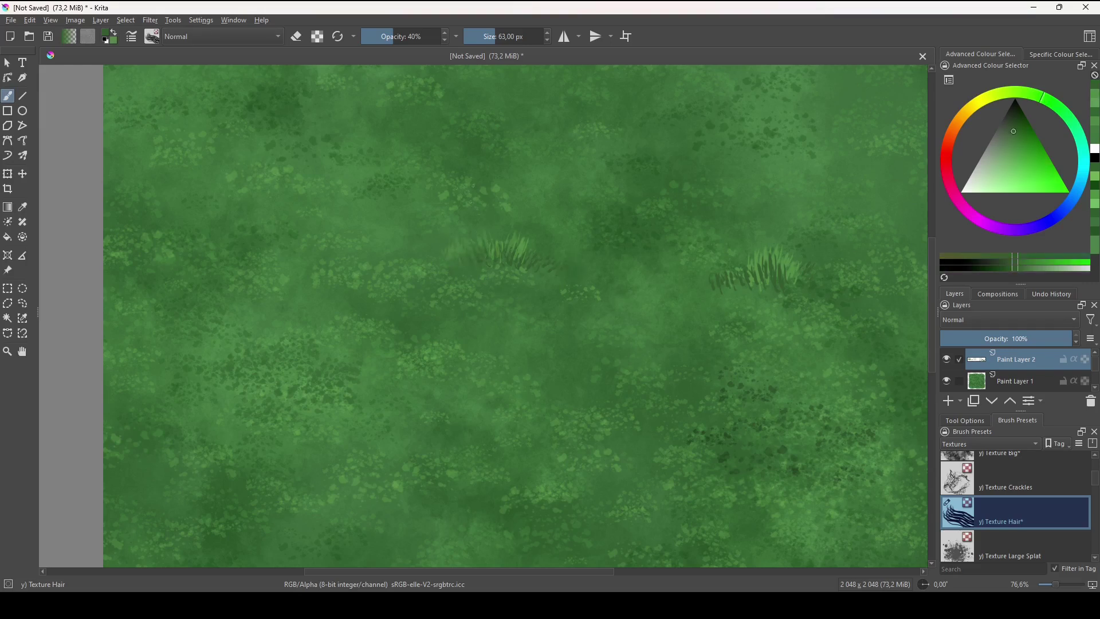
- Paint a third tuft above the second with a darker green base and light blades, using 47% brush opacity
drag(473, 157, 562, 232)
key(k)
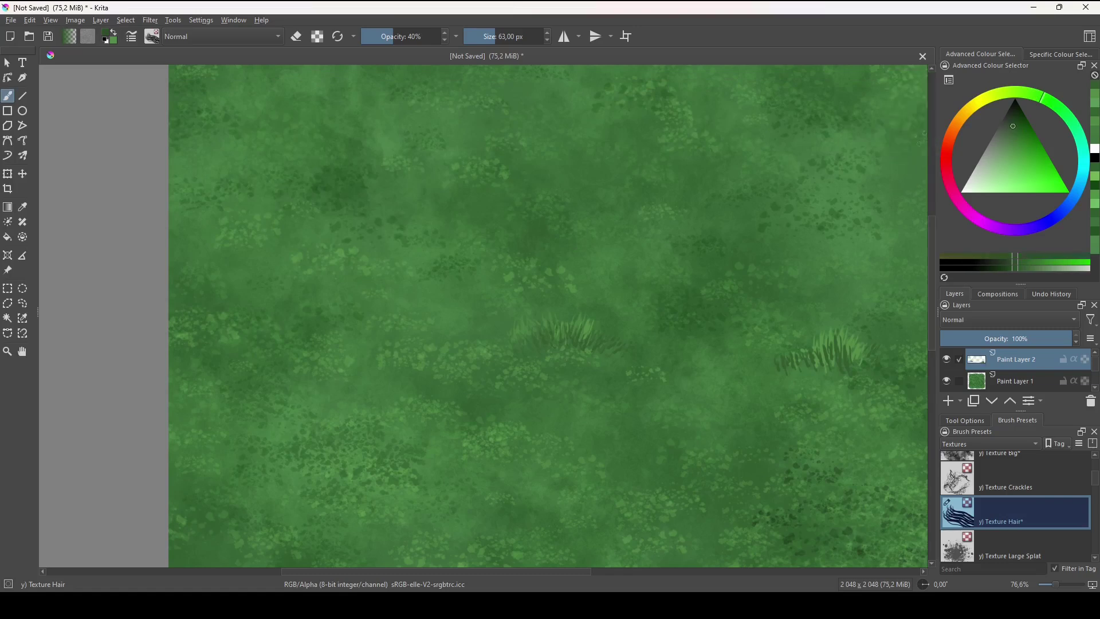
drag(521, 219, 510, 240)
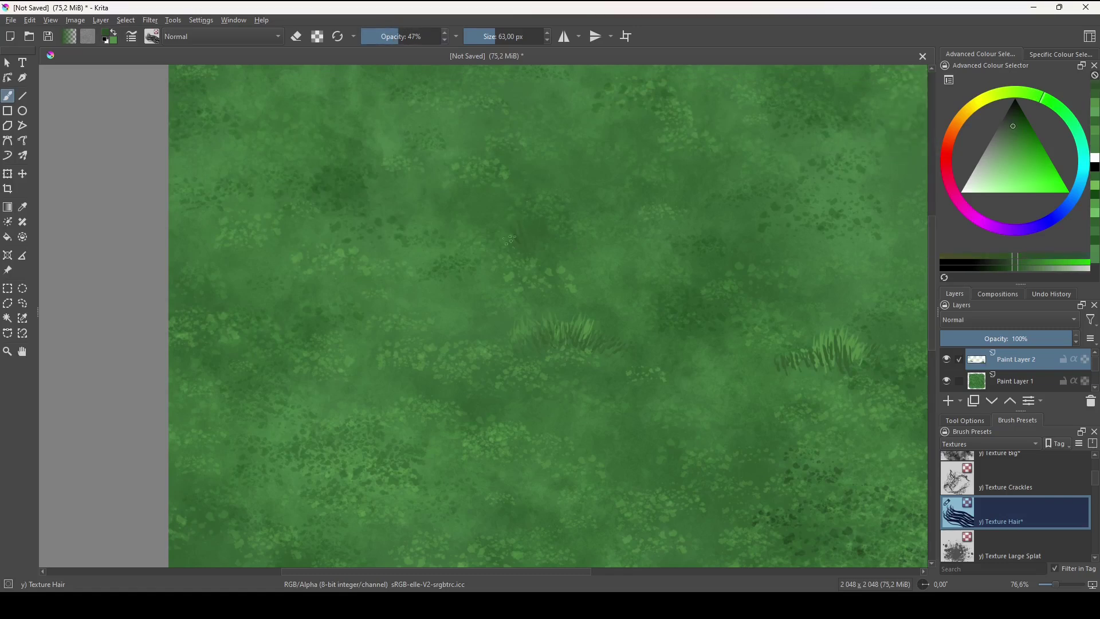
key(l)
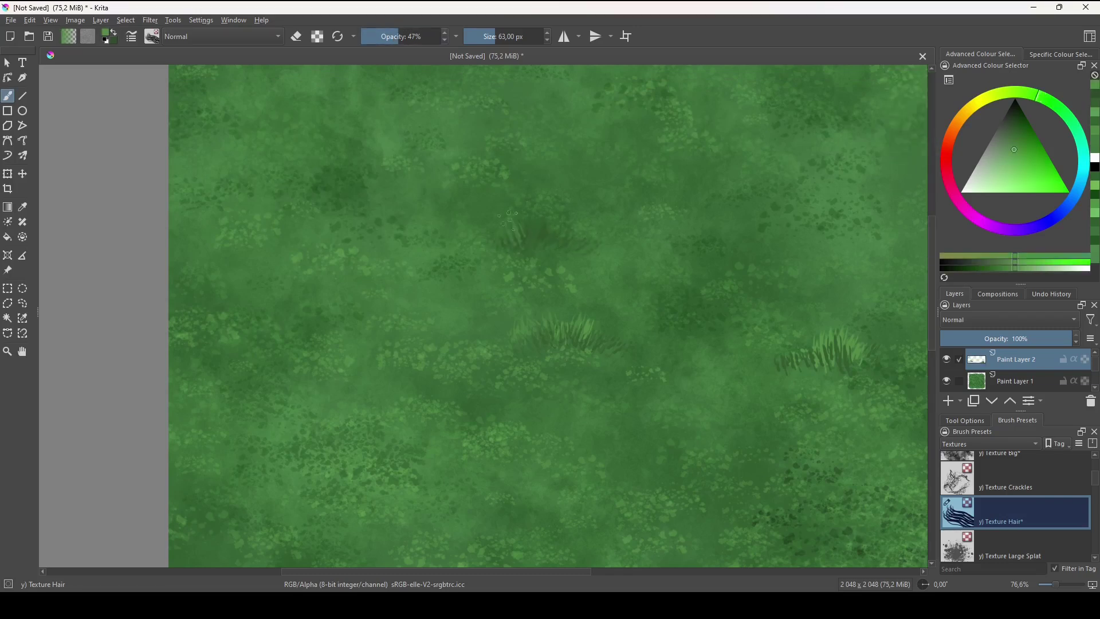
drag(514, 229, 546, 213)
- Paint another grass tuft near the tile's left side, alternating between the dark and light greens
drag(633, 282, 830, 298)
key(x)
mouse_move(518, 313)
mouse_down()
mouse_move(538, 303)
mouse_move(583, 315)
mouse_up()
key(x)
mouse_move(536, 303)
mouse_down()
mouse_move(552, 307)
mouse_move(486, 409)
mouse_up()
mouse_move(573, 270)
mouse_down()
mouse_move(636, 264)
mouse_move(619, 255)
mouse_move(602, 267)
mouse_up()
key(x)
- Paint grass tufts over the dark leaf patch and to its lower left, layering light blades over dark ones
scroll(665, 344, down, 4)
drag(666, 415, 408, 380)
scroll(573, 367, up, 3)
scroll(592, 327, up, 3)
key(x)
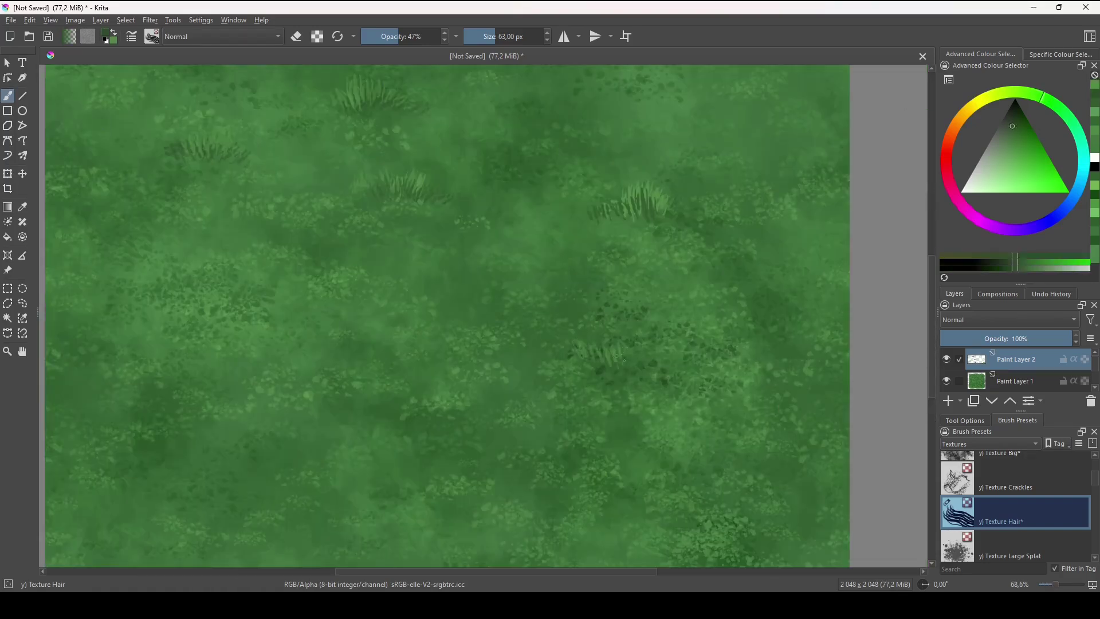
key(x)
mouse_move(644, 359)
mouse_down()
mouse_move(574, 335)
mouse_move(607, 329)
mouse_up()
drag(596, 335, 741, 299)
key(x)
mouse_move(504, 372)
mouse_down()
mouse_move(515, 347)
mouse_move(542, 349)
mouse_up()
key(x)
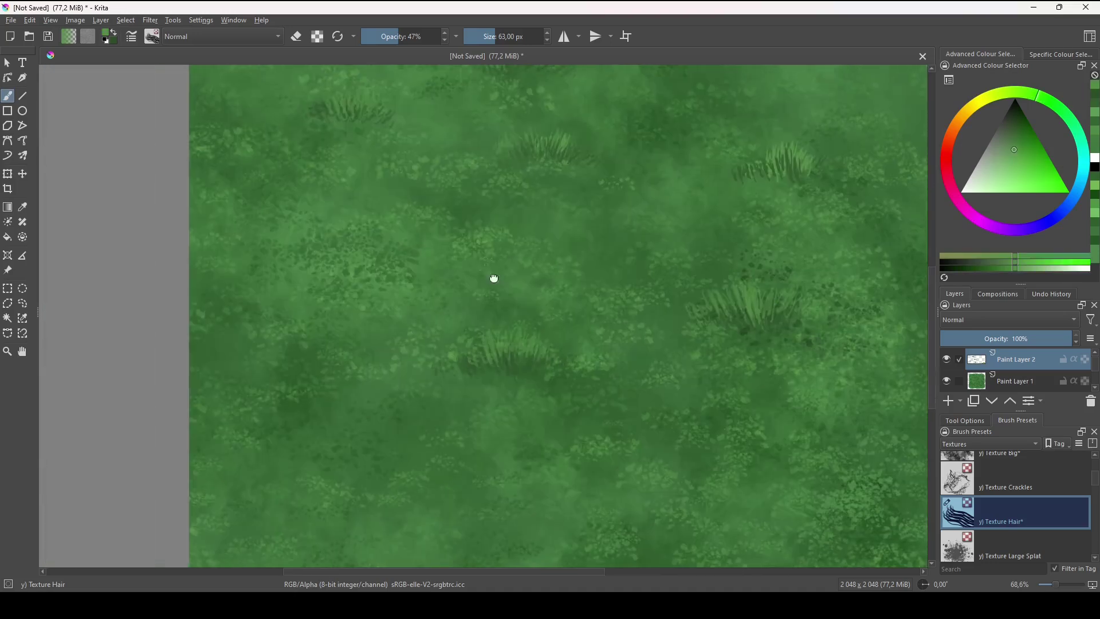
- Paint a grass tuft near the tile's left edge, level with the one over the dark leaf patch
drag(493, 277, 726, 309)
key(x)
key(x)
mouse_move(504, 372)
mouse_down()
mouse_move(555, 364)
mouse_move(539, 349)
mouse_up()
mouse_move(557, 551)
mouse_down()
mouse_move(511, 367)
mouse_move(494, 349)
mouse_move(526, 358)
mouse_up()
- Use Wrap Around Mode to paint two grass tufts near the tile's lower edge in dark and light green
key(w)
key(x)
drag(527, 372, 558, 358)
key(x)
mouse_move(674, 447)
mouse_down()
mouse_move(488, 339)
mouse_move(578, 338)
mouse_up()
key(x)
mouse_move(491, 332)
mouse_down()
mouse_move(544, 325)
mouse_move(705, 348)
mouse_up()
key(w)
- Paint a grass tuft above the light patch with dark leaves, extending the work across the seam in Wrap Around Mode
mouse_move(714, 252)
mouse_down()
mouse_move(948, 360)
mouse_move(586, 313)
mouse_up()
scroll(587, 313, up, 2)
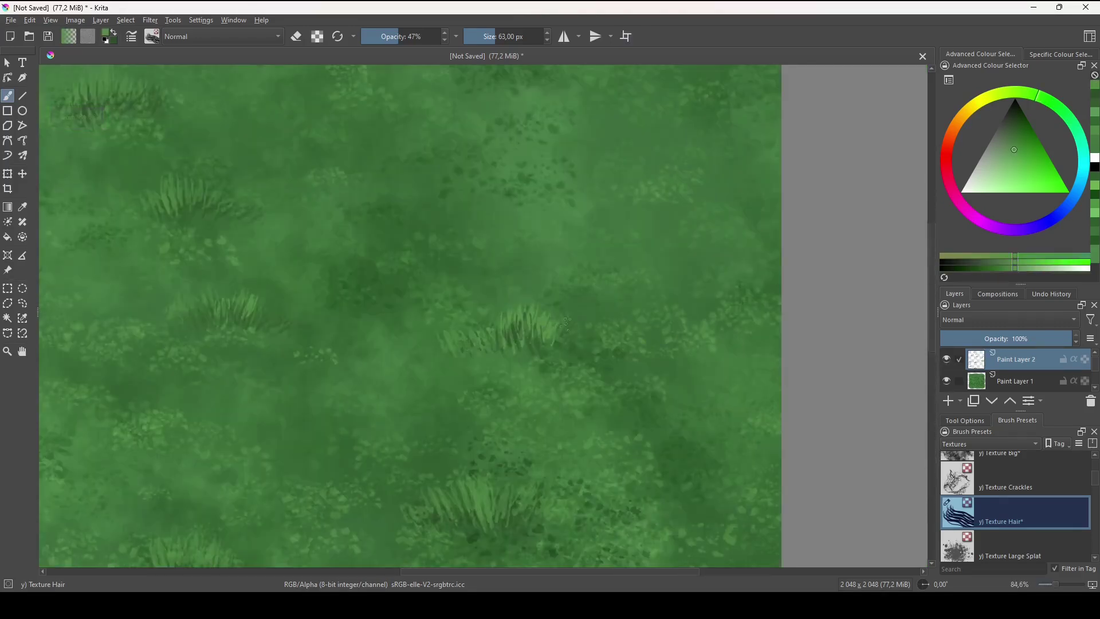
scroll(724, 282, up, 2)
drag(754, 277, 768, 301)
key(w)
drag(768, 300, 659, 292)
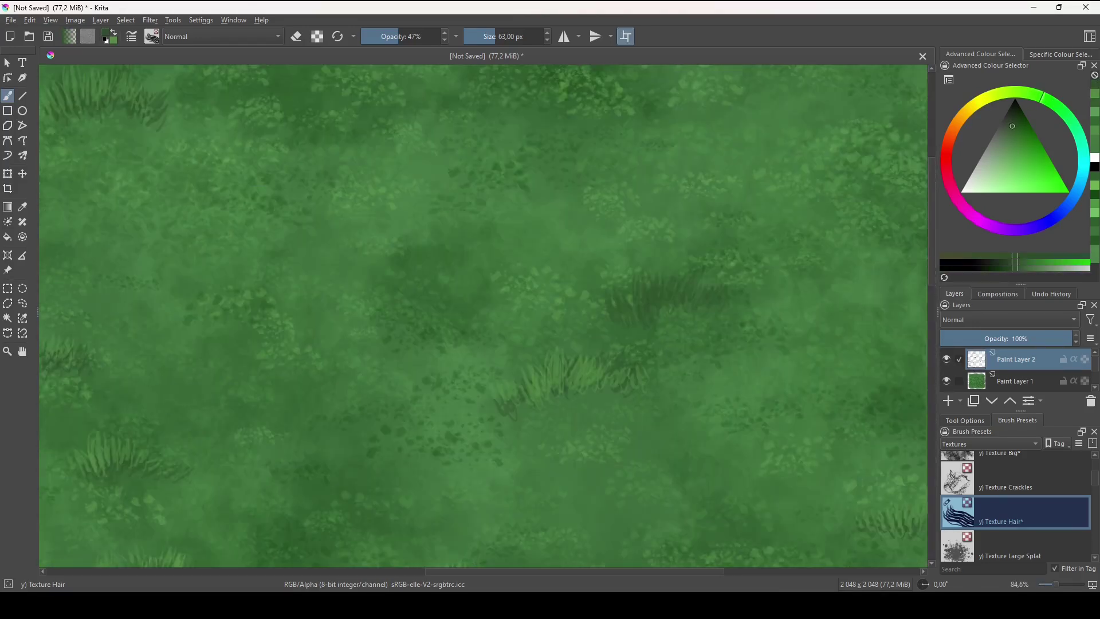
- Add light blades to the dark tuft at the side seam and paint a wide two-tone tuft to its upper left
key(x)
drag(596, 307, 727, 289)
mouse_move(505, 249)
mouse_down()
mouse_move(693, 314)
mouse_move(717, 365)
mouse_up()
key(x)
mouse_move(593, 313)
mouse_down()
mouse_move(690, 301)
mouse_move(536, 315)
mouse_move(650, 291)
mouse_up()
key(x)
scroll(736, 289, down, 4)
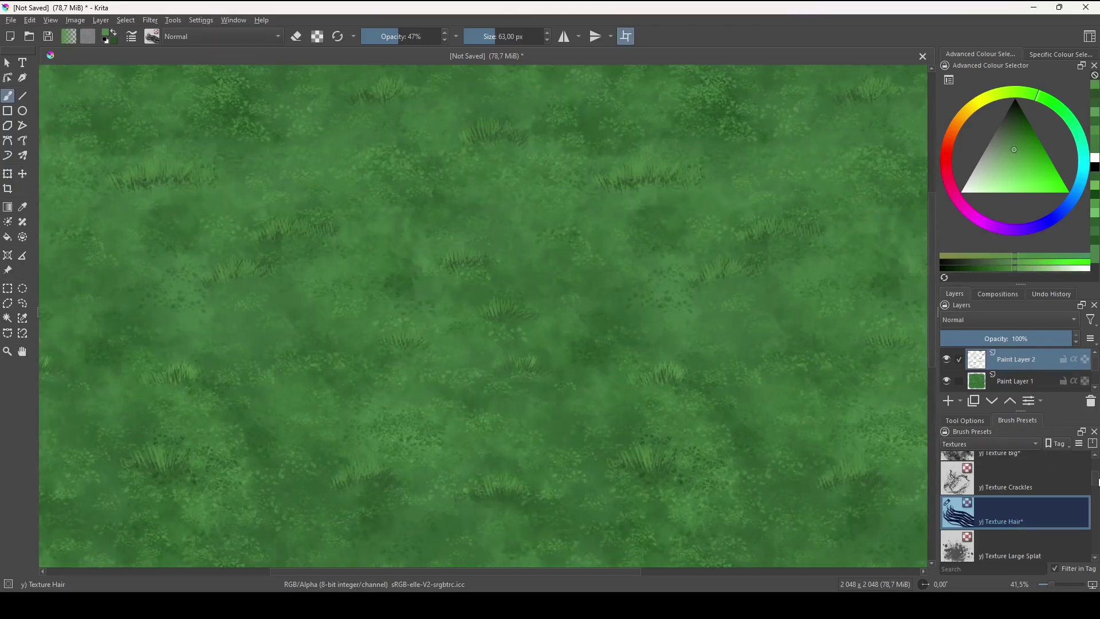
- Switch the brush presets to the Ink category
scroll(1097, 481, up, 5)
click(960, 447)
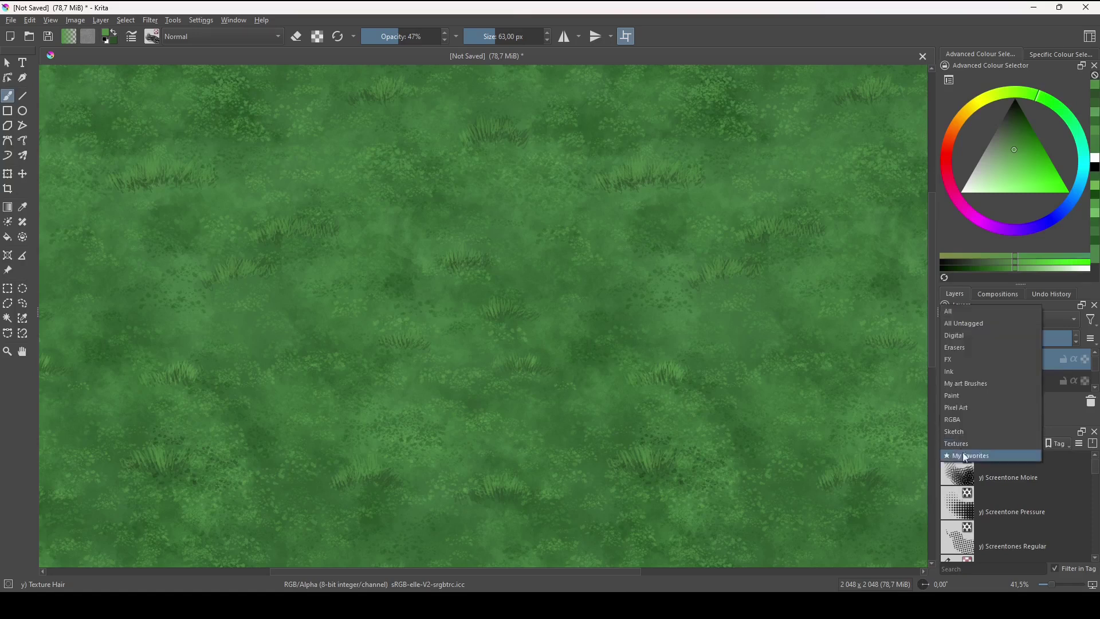
click(953, 371)
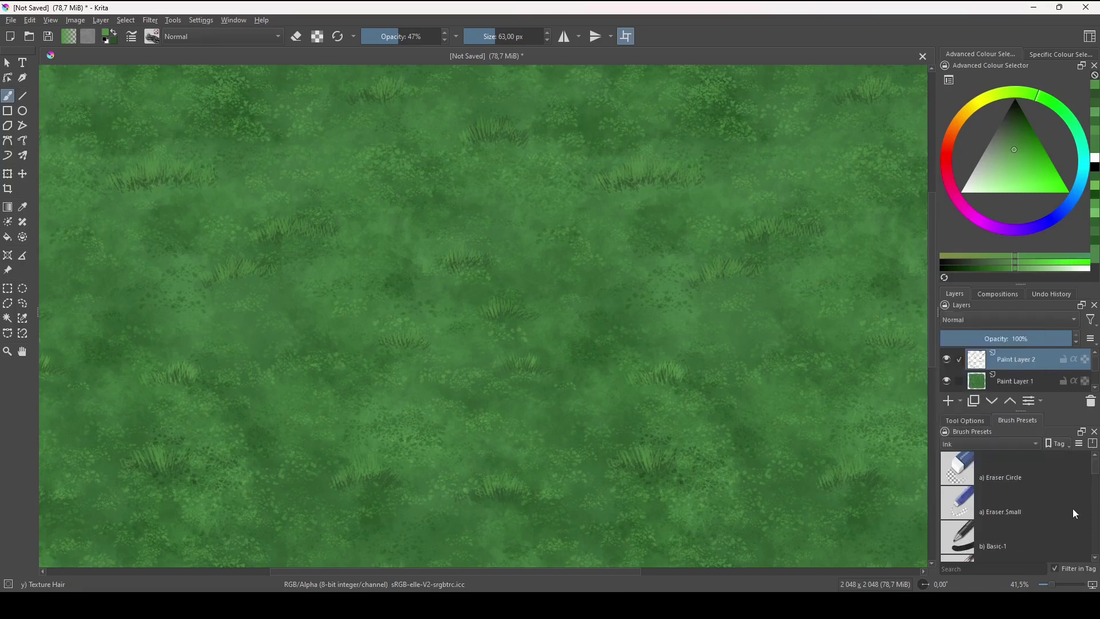
scroll(1096, 515, down, 10)
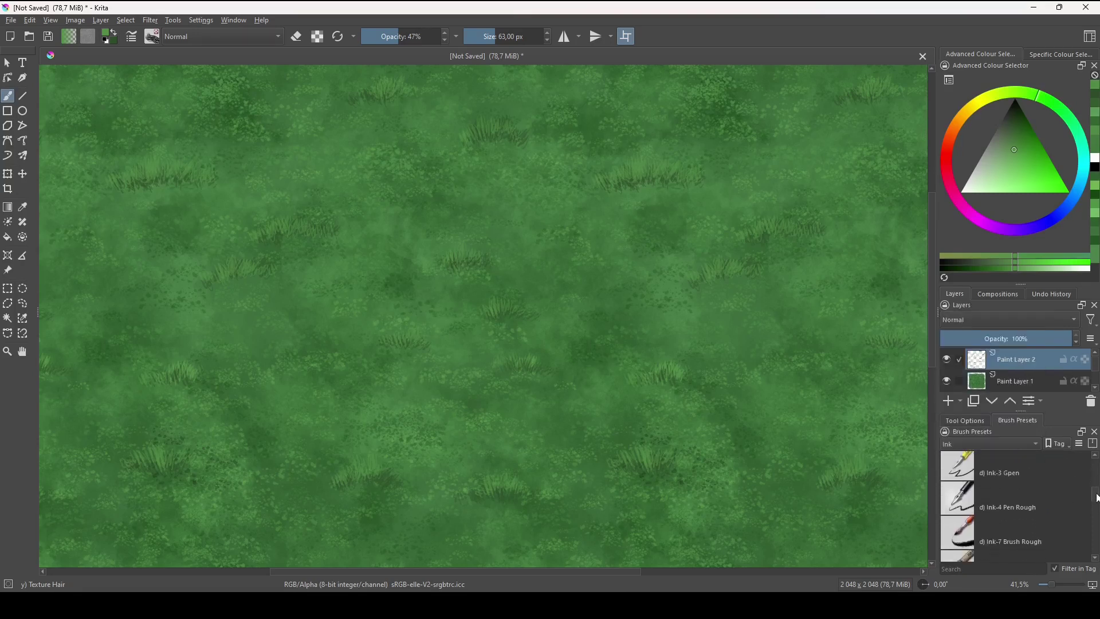
scroll(1097, 514, up, 2)
click(1019, 504)
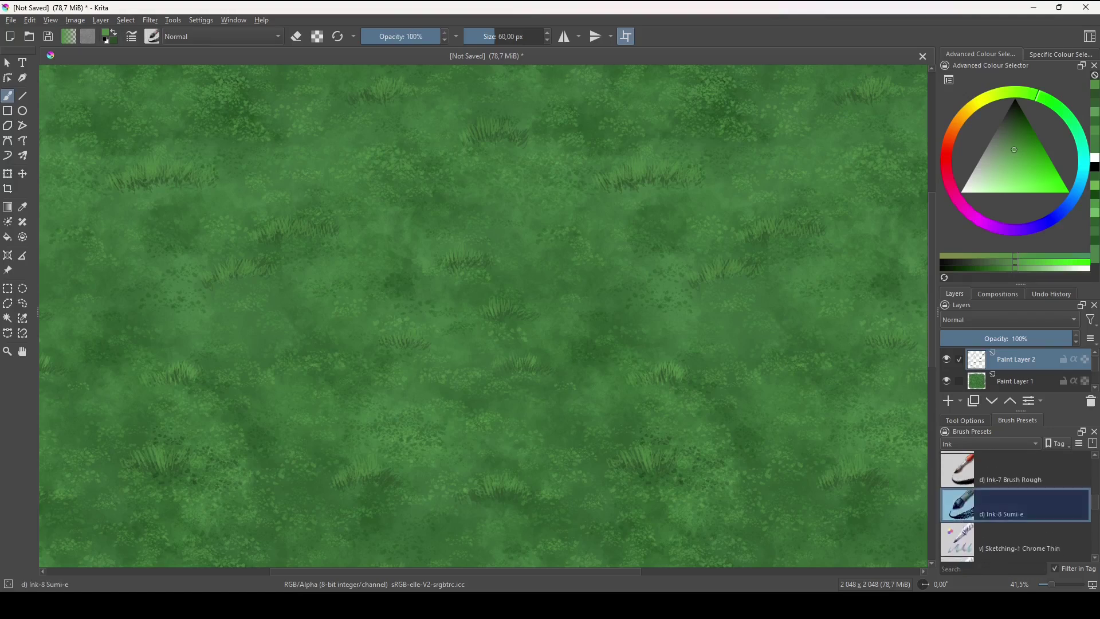
drag(732, 431, 723, 232)
key(ctrl+z)
drag(779, 448, 772, 318)
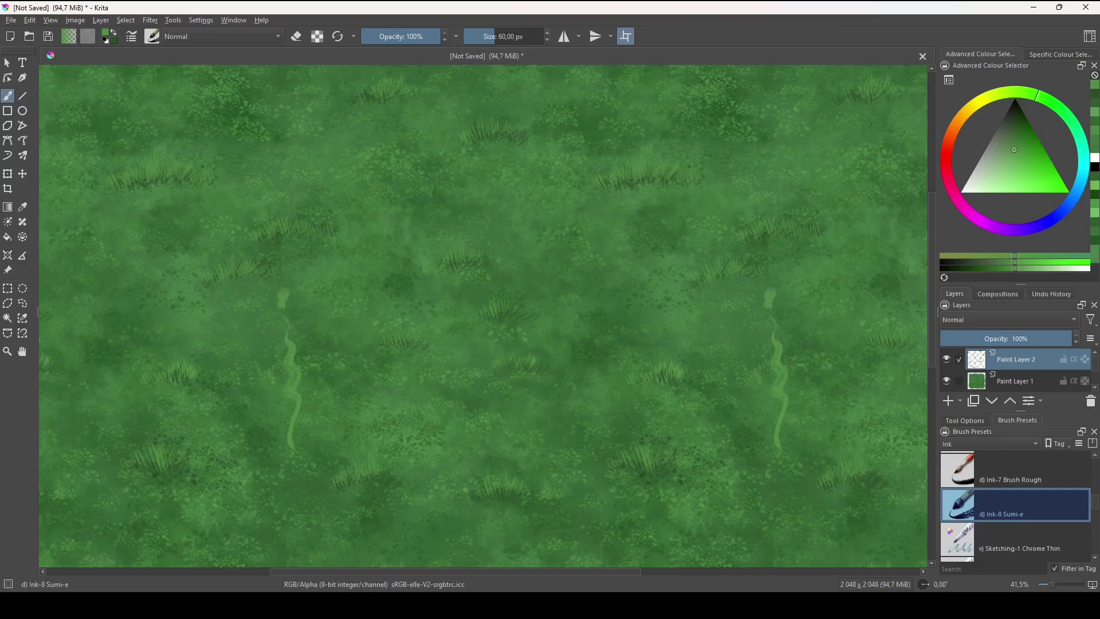
key(ctrl+z)
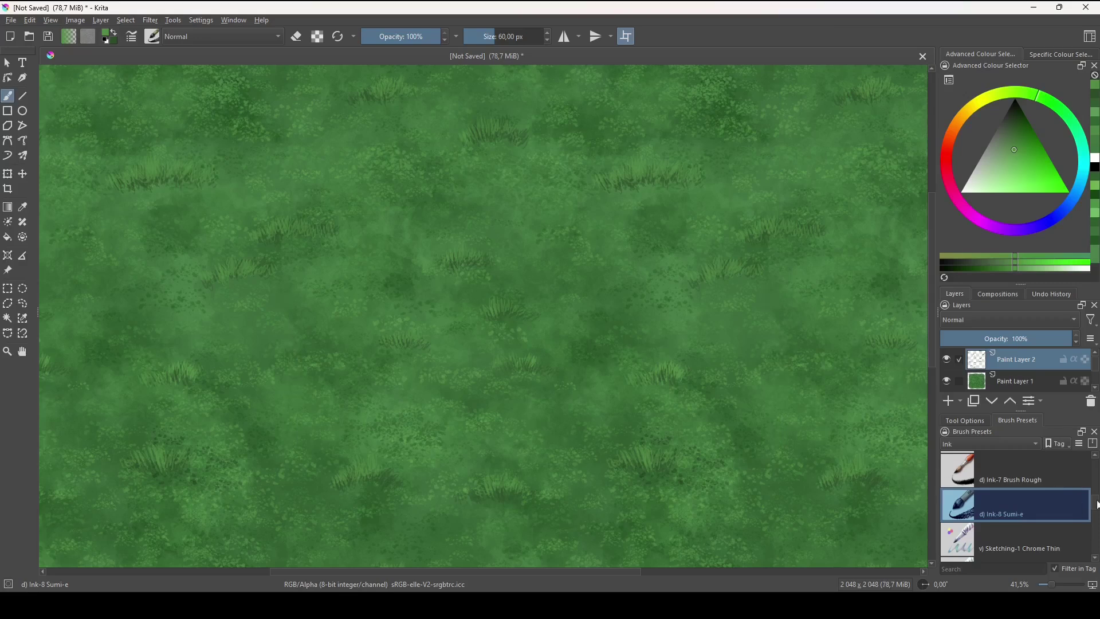
- Choose the Ink-7 Brush Rough preset, try it beside a tuft, and add a new paint layer above Paint Layer 2
click(981, 478)
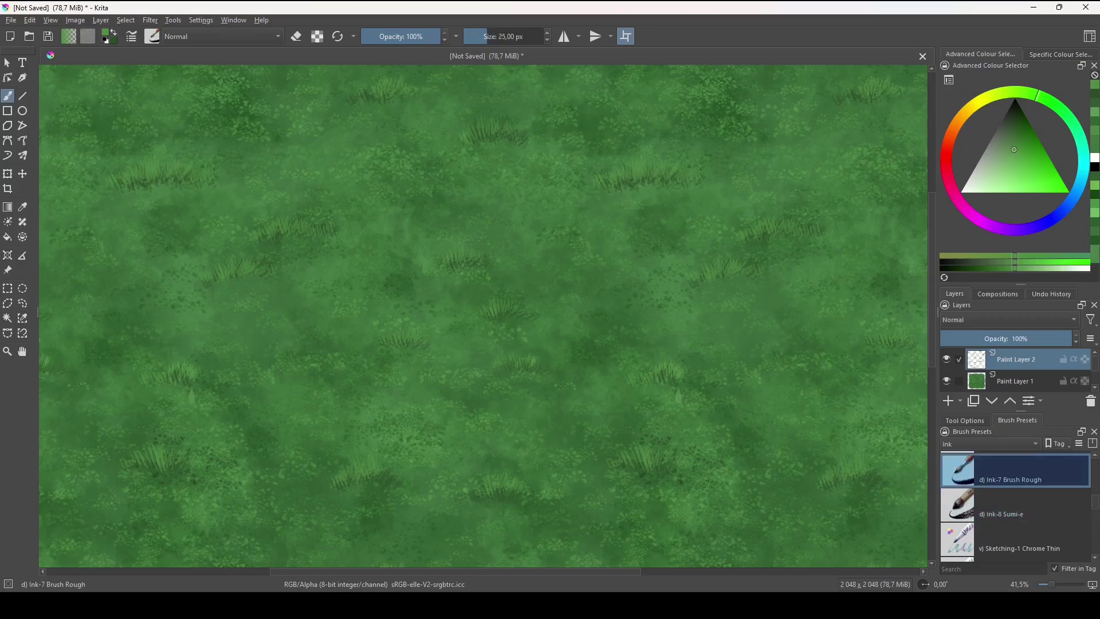
drag(678, 393, 684, 368)
drag(691, 392, 697, 371)
drag(700, 393, 710, 371)
key(ctrl+z)
key(Insert)
click(947, 380)
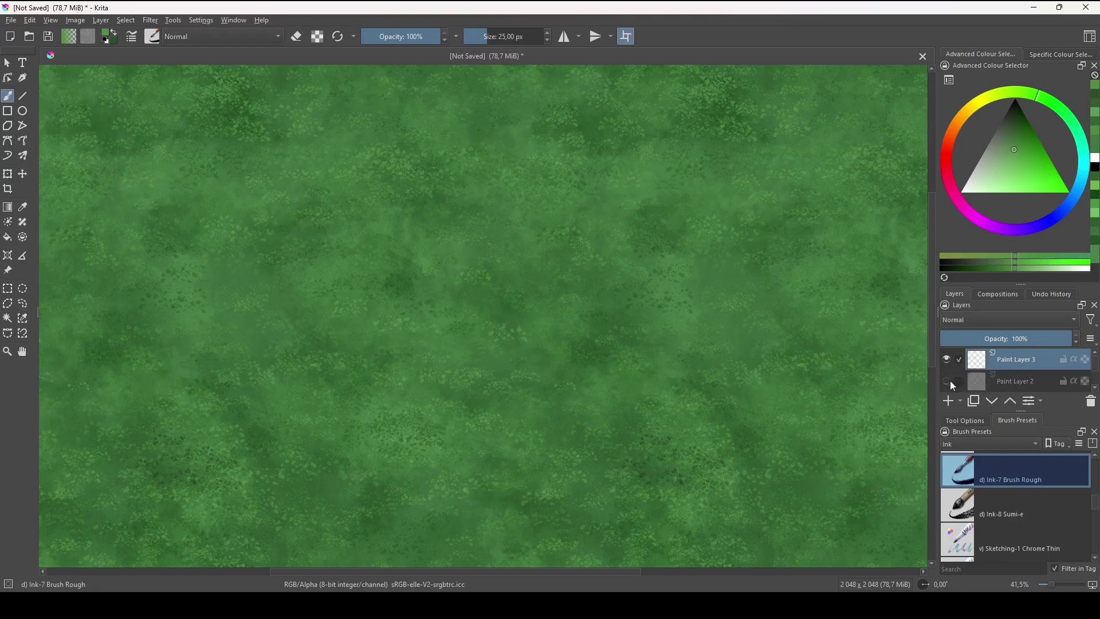
click(947, 380)
- Turn off Wrap Around Mode and pick a dark green and a light green as the two painting colours
click(1014, 134)
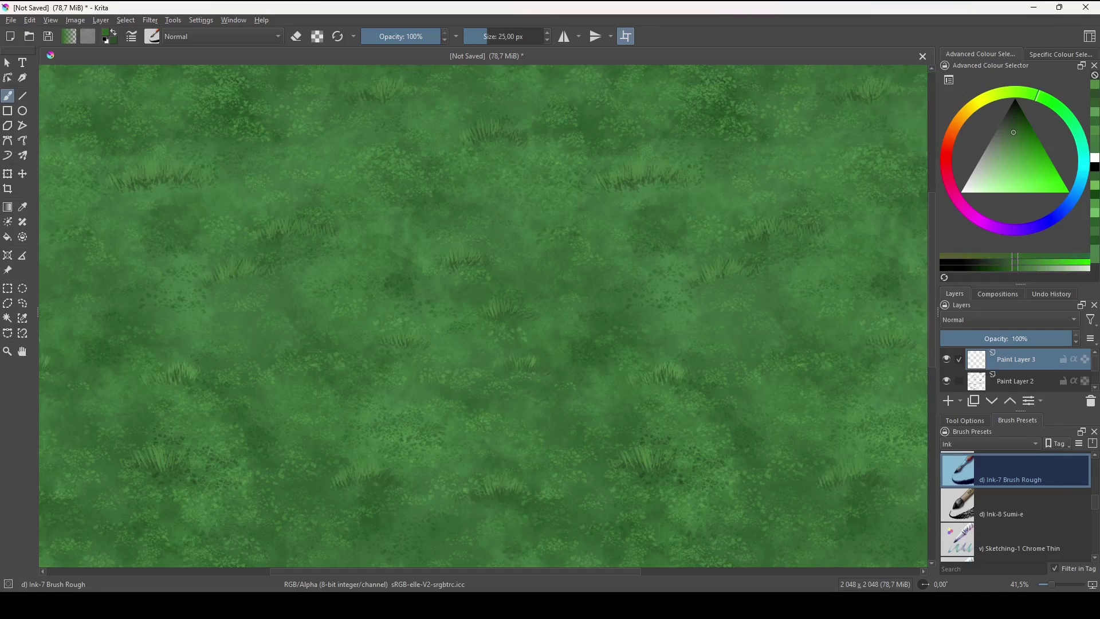
ctrl+click(656, 211)
key(w)
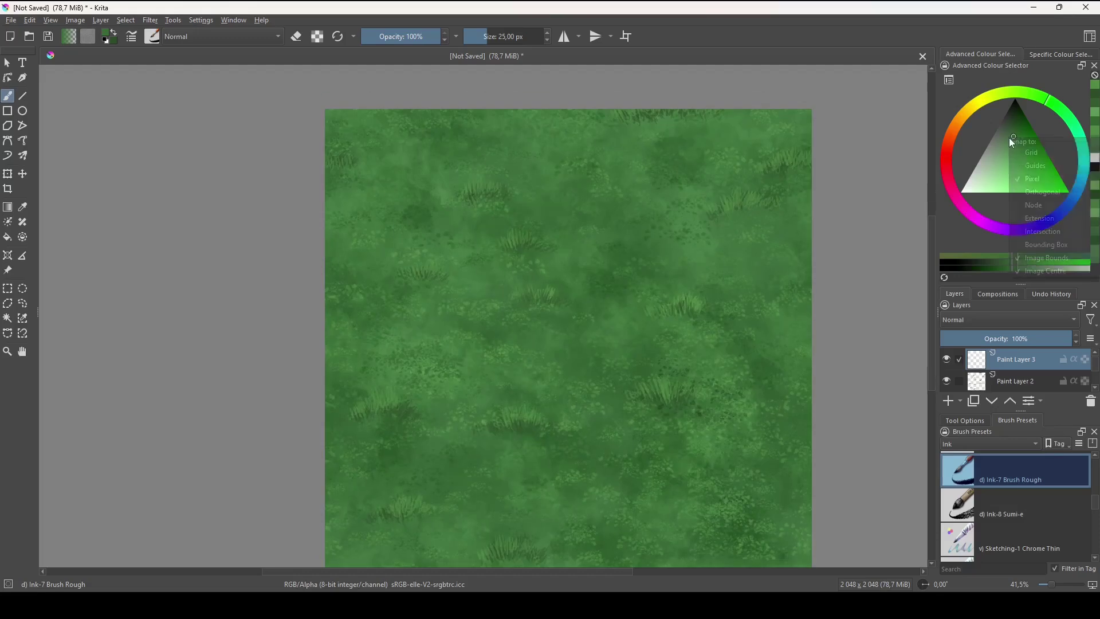
click(1017, 158)
click(1017, 123)
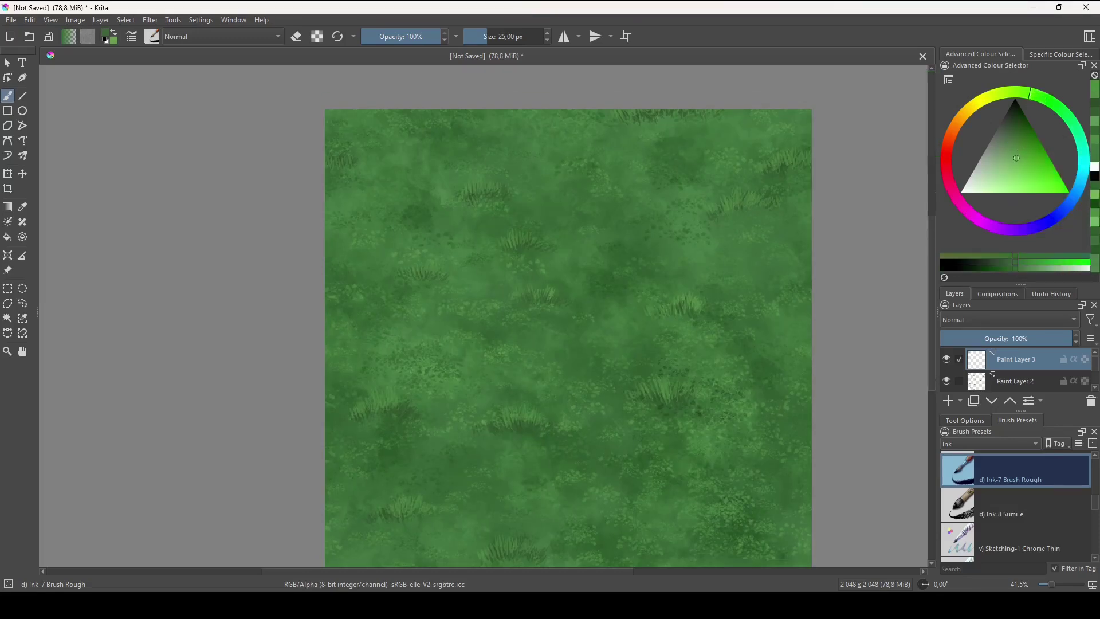
click(1011, 130)
key(x)
- Adjust the dark green while trying strokes on the canvas, and clear everything from the new layer
mouse_move(666, 367)
mouse_down()
mouse_move(670, 329)
mouse_move(624, 309)
mouse_up()
click(1007, 130)
drag(668, 337, 666, 298)
mouse_move(694, 326)
mouse_down()
mouse_move(688, 296)
mouse_move(722, 286)
mouse_up()
click(1011, 127)
mouse_move(725, 298)
mouse_down()
mouse_move(726, 271)
mouse_move(751, 281)
mouse_up()
key([)
key(ctrl+a)
key(Delete)
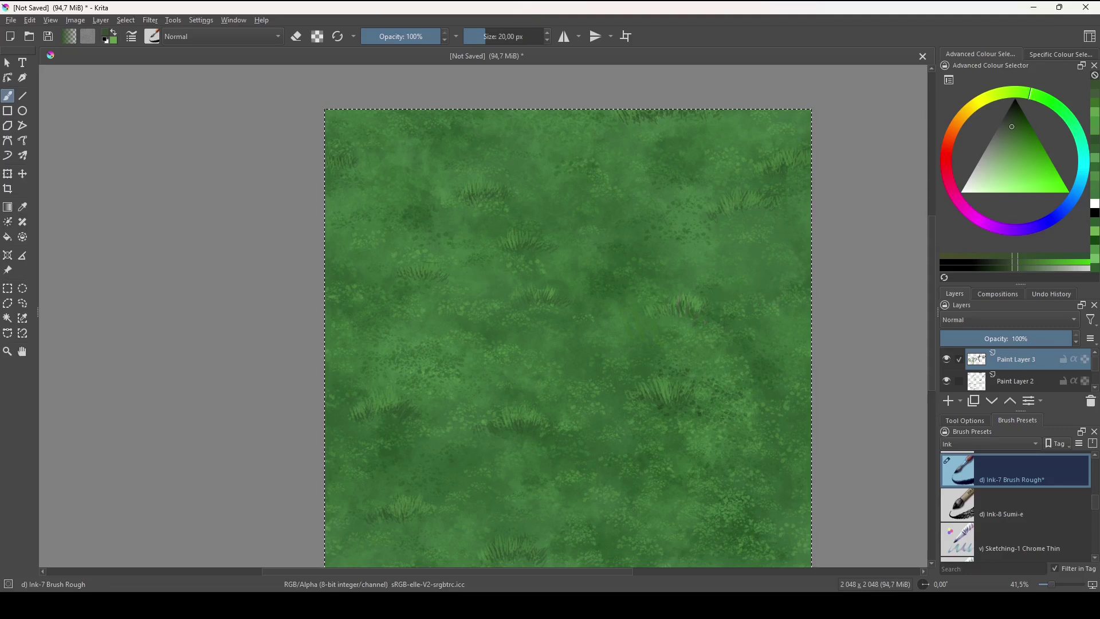
- Reduce the brush size to 5 px for thin blades and turn Wrap Around Mode back on
drag(435, 371, 401, 115)
drag(377, 69, 510, 309)
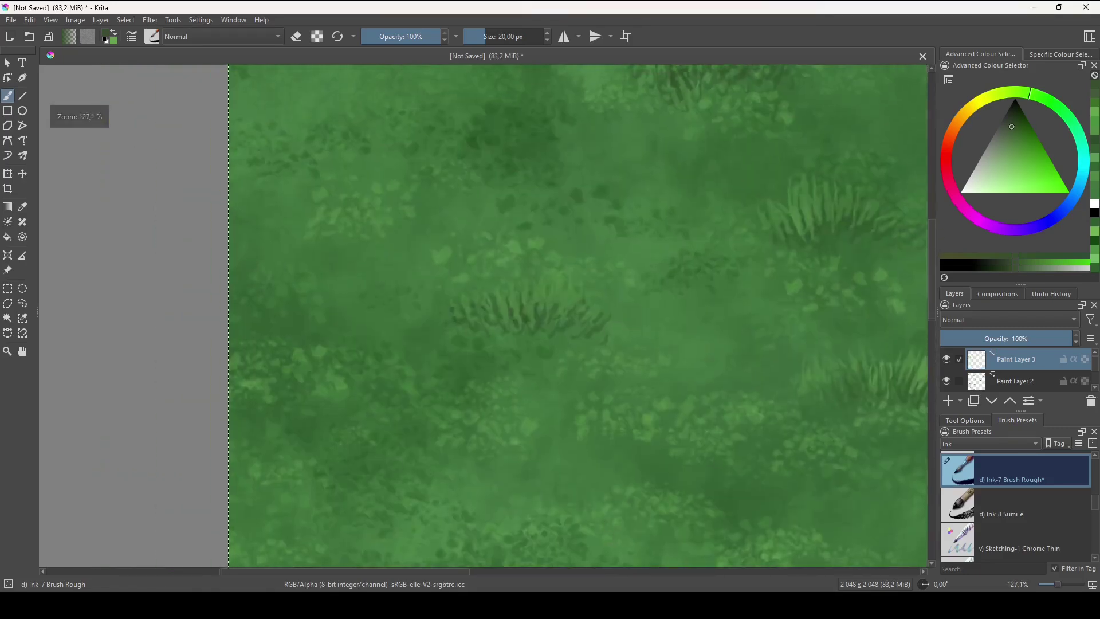
key(bracketleft)
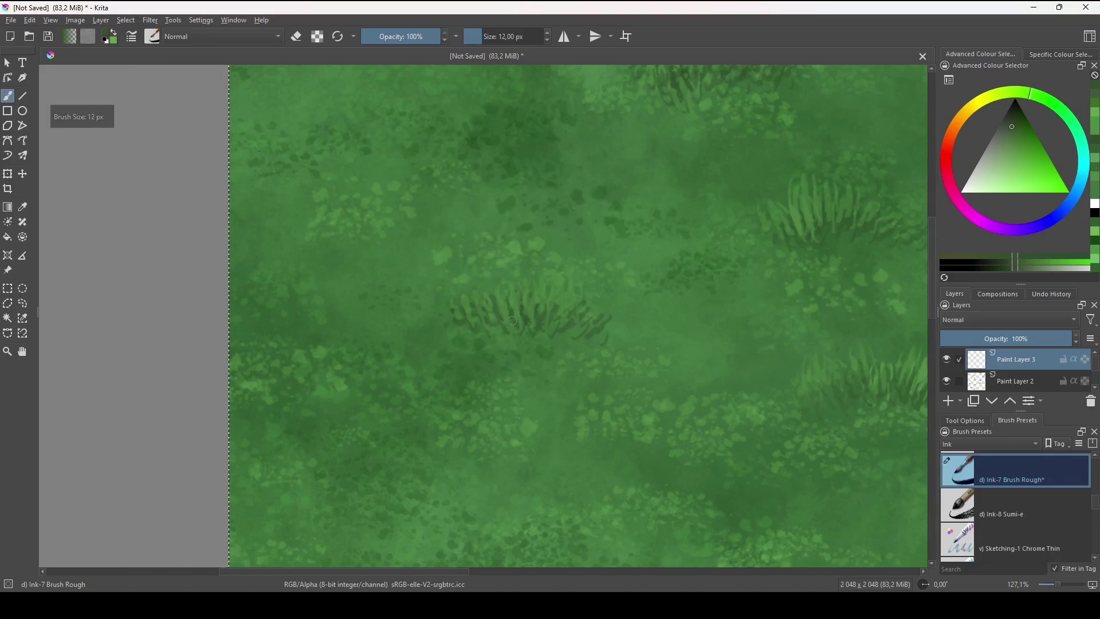
key(bracketleft)
key(bracketleft)
key(bracketleft)
key(bracketleft)
key(bracketleft)
key(bracketleft)
key(bracketleft)
key(w)
- Draw thin dark and light blades on the small upper-left tuft and a tall light blade on the neighbouring tuft
mouse_move(511, 320)
mouse_down()
mouse_move(493, 258)
mouse_move(471, 272)
mouse_up()
drag(519, 312, 523, 261)
drag(531, 320, 548, 278)
drag(540, 320, 573, 277)
mouse_move(514, 311)
mouse_down()
mouse_move(506, 271)
mouse_move(522, 264)
mouse_up()
key(x)
drag(535, 281, 534, 250)
drag(687, 258, 486, 326)
key(x)
drag(620, 301, 597, 189)
drag(630, 189, 635, 416)
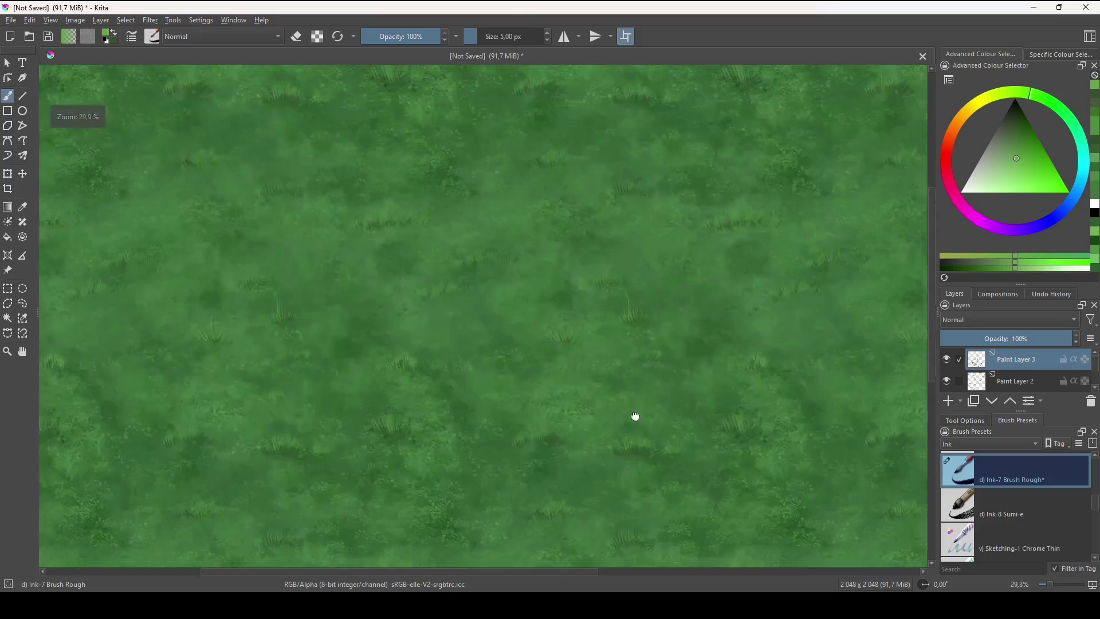
- Add thin light blades to the tuft above the tall blade and to the two bright tufts lower in the tile
scroll(635, 416, up, 3)
drag(524, 311, 528, 271)
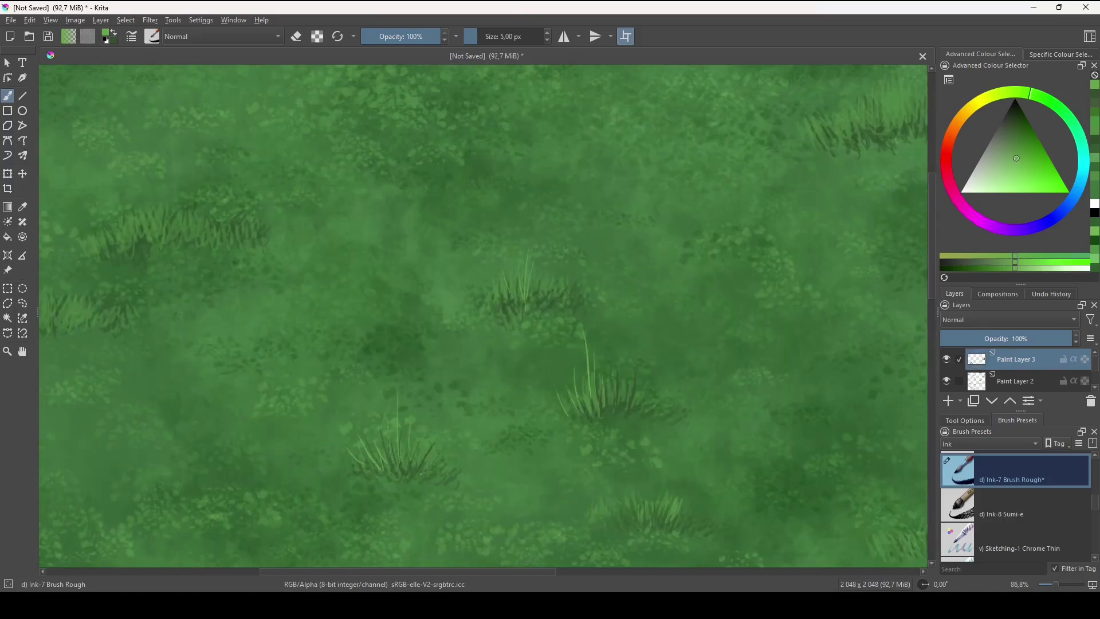
mouse_move(694, 369)
mouse_down()
mouse_move(539, 340)
mouse_move(385, 247)
mouse_up()
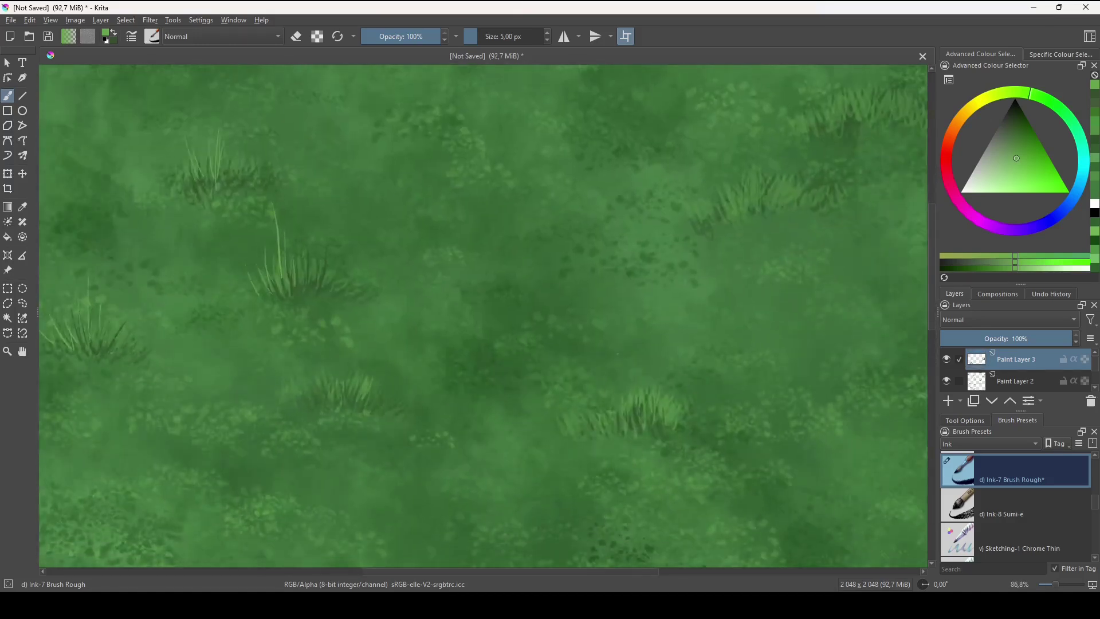
mouse_move(606, 414)
mouse_down()
mouse_move(591, 373)
mouse_move(630, 372)
mouse_up()
scroll(597, 475, down, 6)
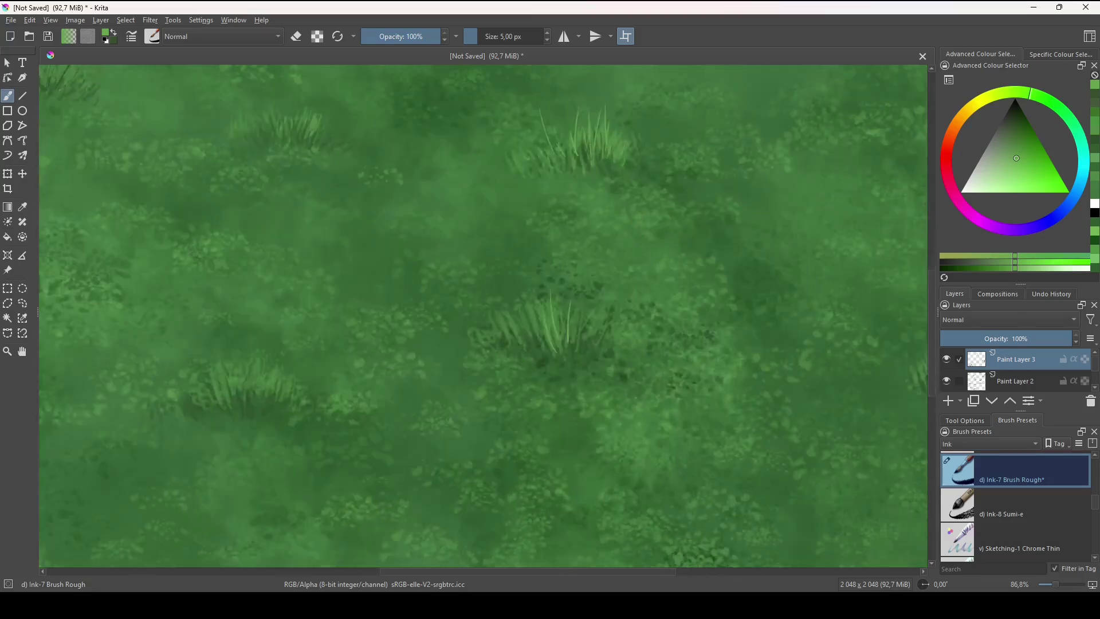
- Add thin light blades to the wide tufts along the tile's seams and the tufts around them
scroll(597, 474, up, 4)
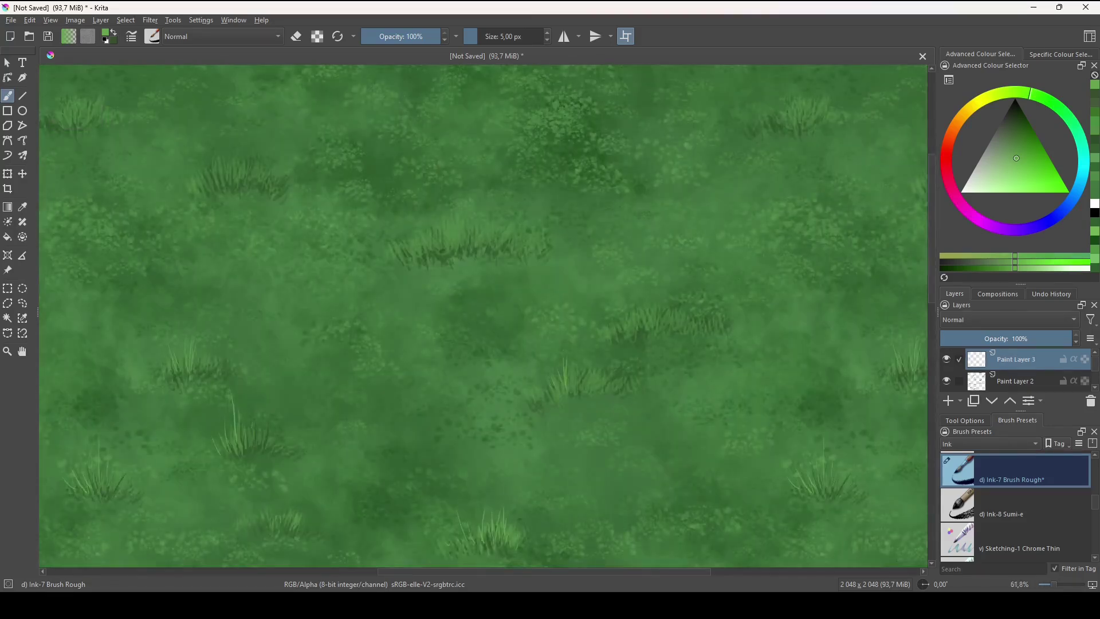
drag(498, 291, 493, 281)
drag(493, 283, 624, 378)
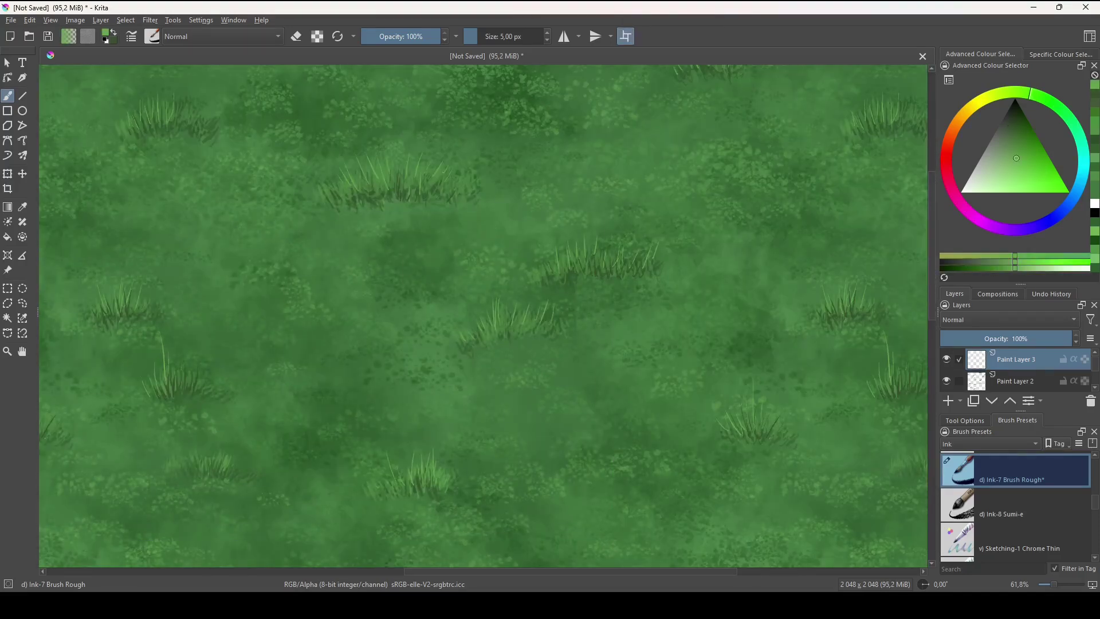
drag(644, 420, 683, 160)
drag(621, 545, 542, 298)
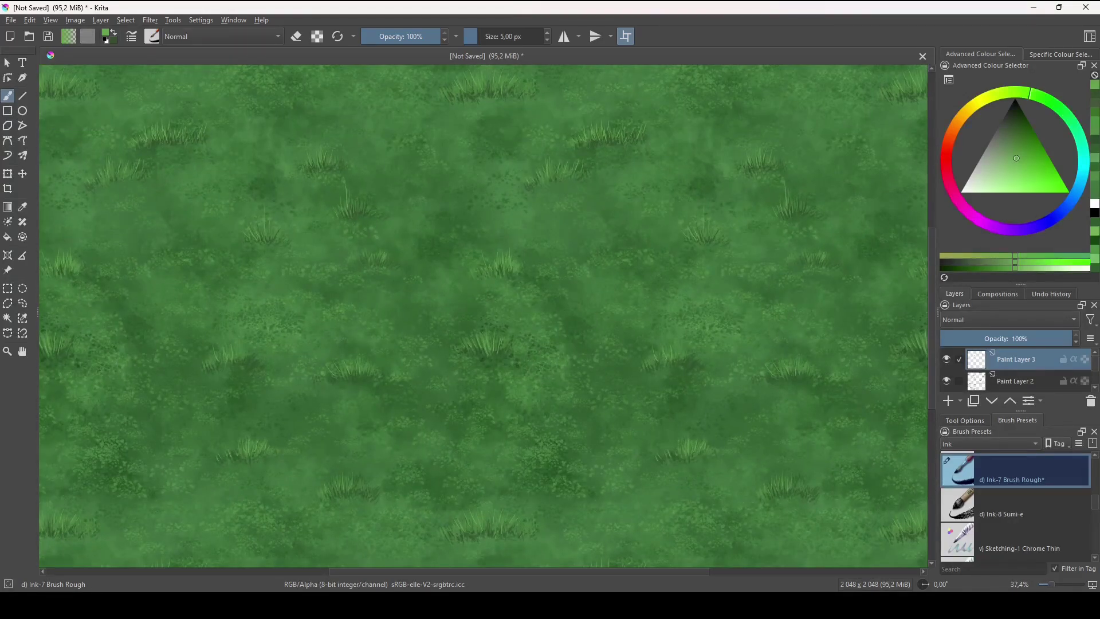
- Compare the repeated pattern with the single tile by switching Wrap Around Mode on and off
drag(601, 444, 602, 361)
drag(586, 201, 576, 269)
drag(584, 230, 631, 426)
key(w)
key(w)
key(w)
key(w)
key(w)
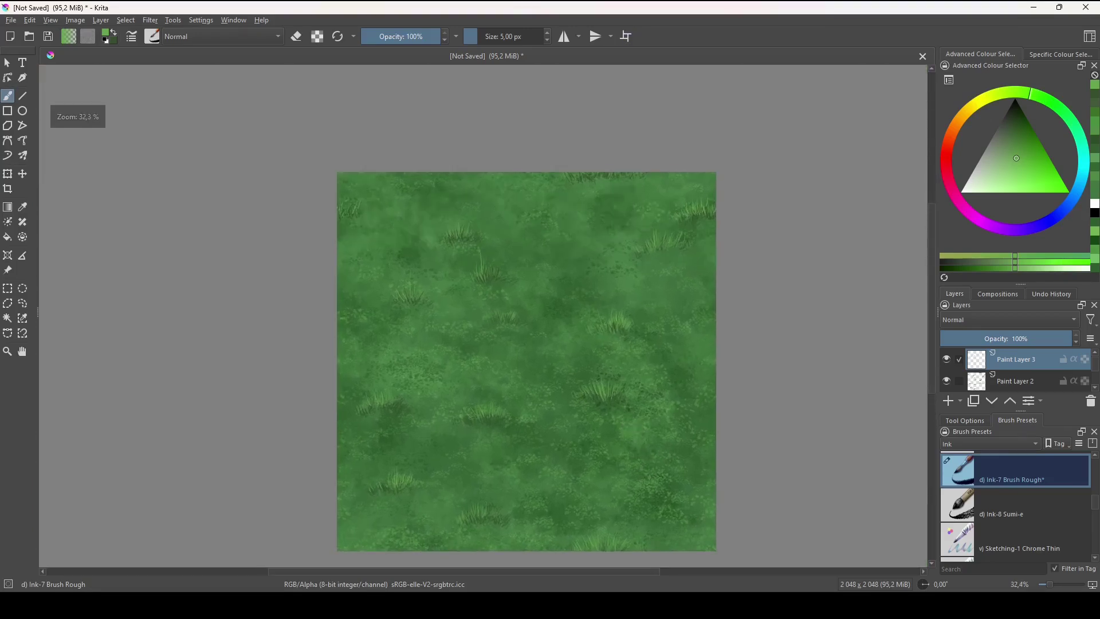
drag(699, 349, 703, 377)
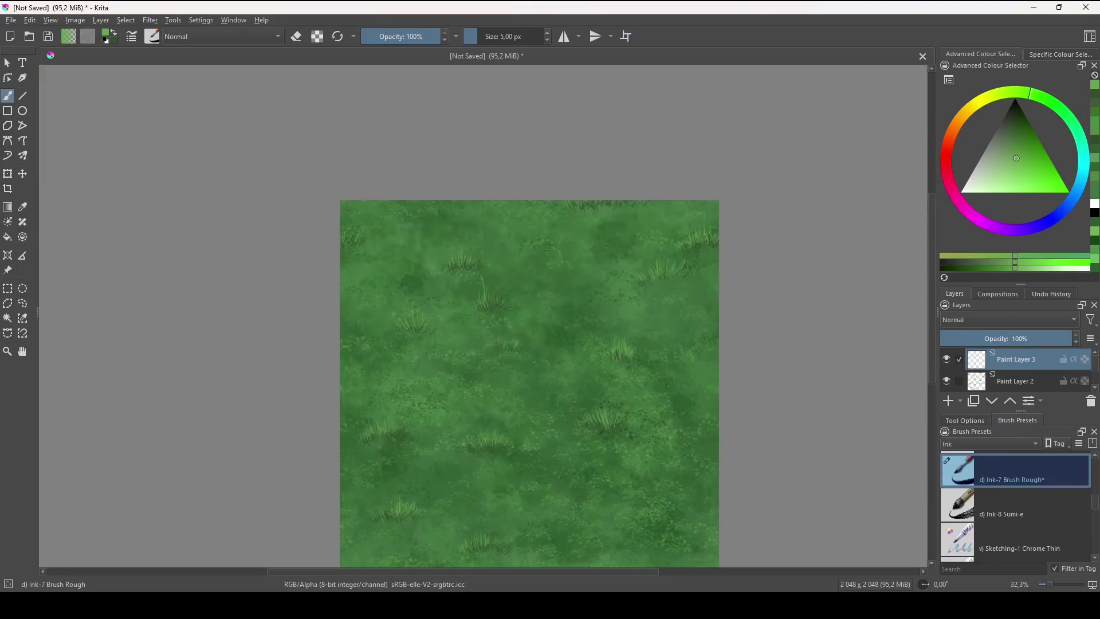
scroll(638, 400, down, 3)
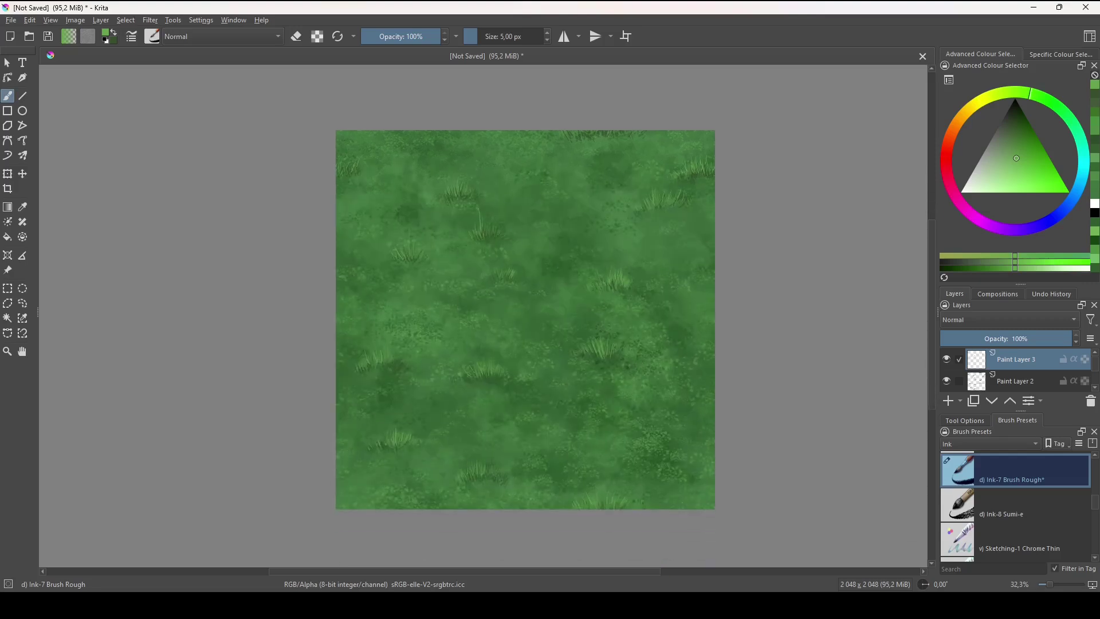
- Examine the grass tufts across the repeated tiles in Wrap Around Mode, both close up and from afar
key(w)
scroll(658, 370, down, 2)
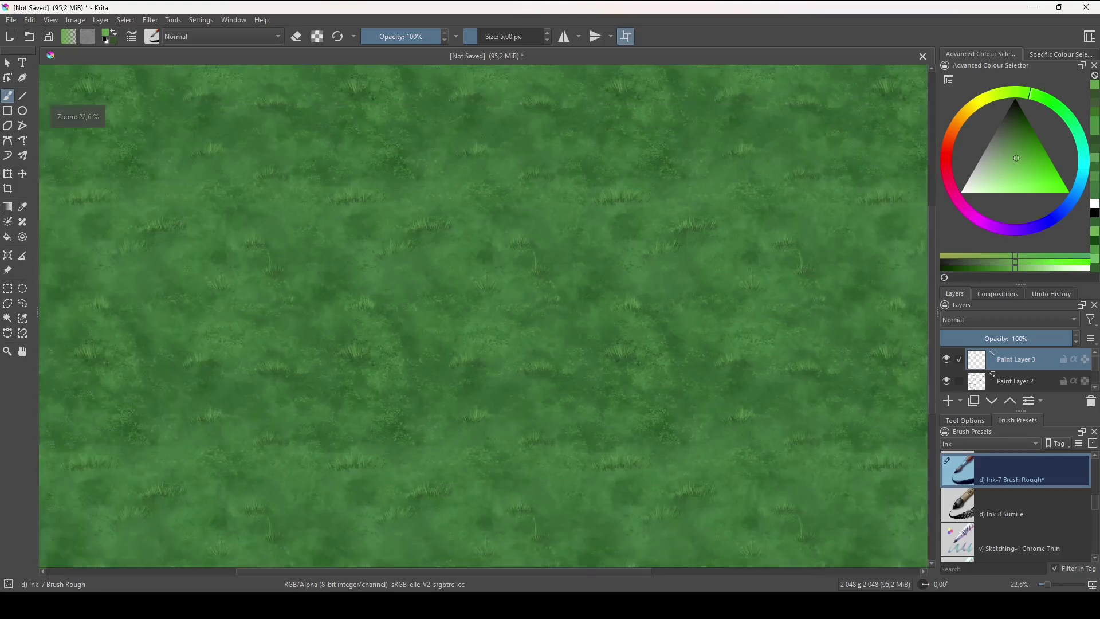
drag(658, 371, 628, 395)
drag(653, 459, 651, 497)
scroll(582, 411, up, 3)
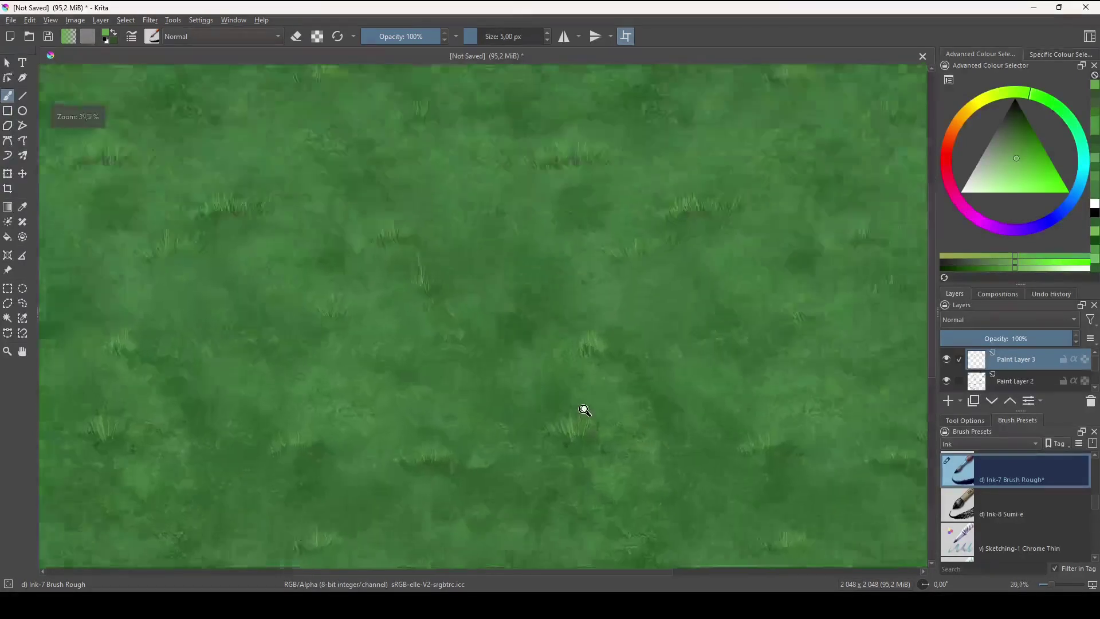
drag(693, 429, 743, 457)
scroll(624, 336, down, 3)
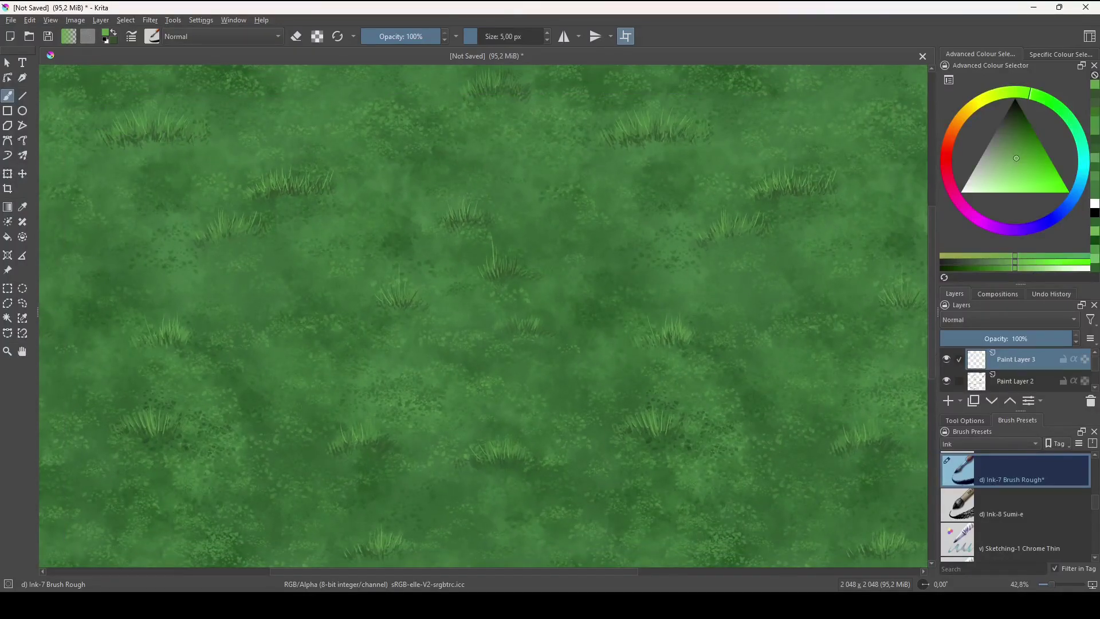
drag(623, 302, 634, 324)
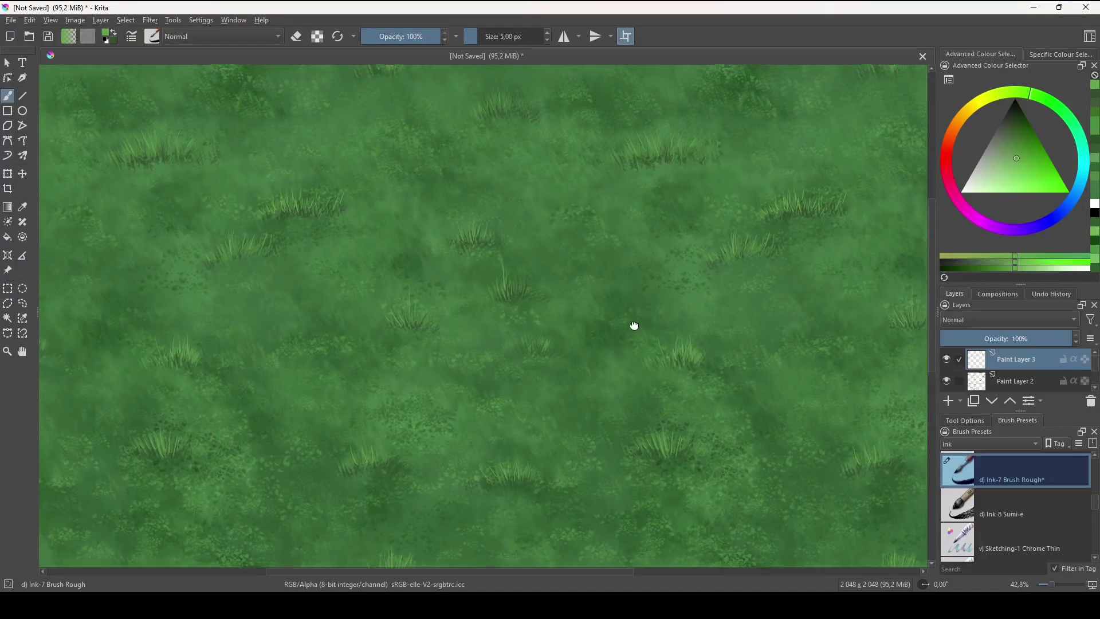
scroll(592, 373, up, 2)
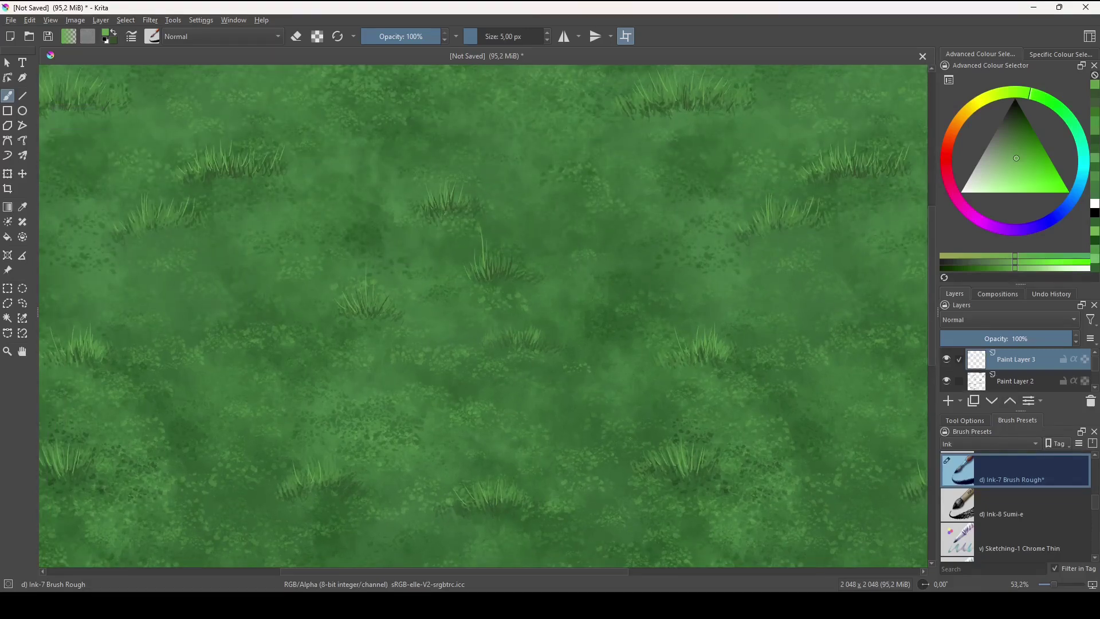
drag(621, 248, 609, 314)
drag(611, 359, 511, 403)
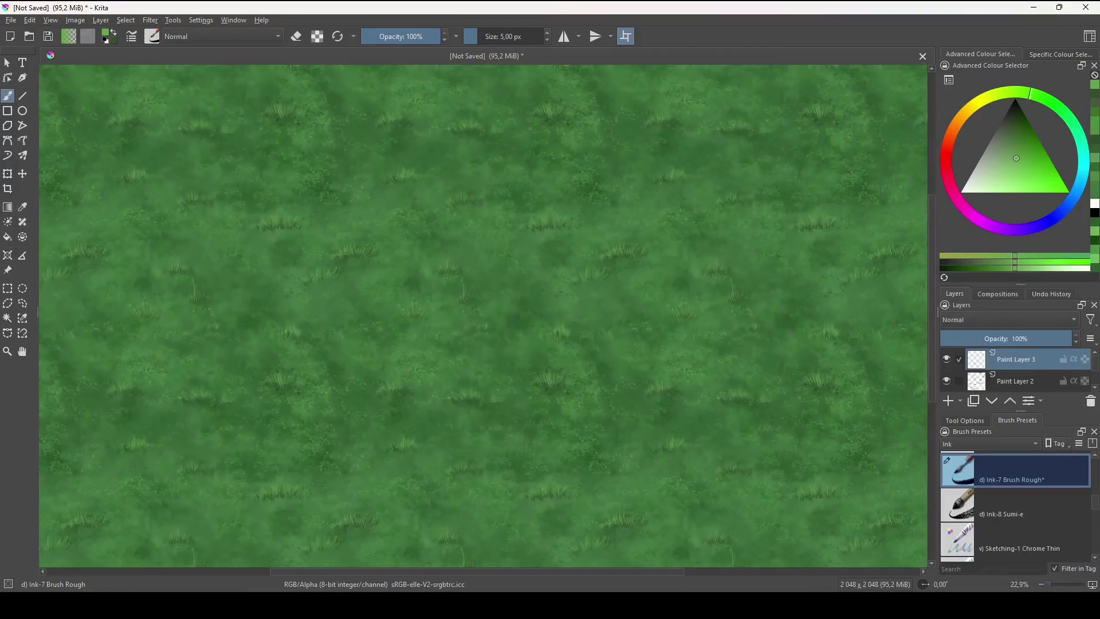
- Hide Paint Layer 3 and Paint Layer 2 to examine the base texture's repeats, and show both layers again
click(946, 359)
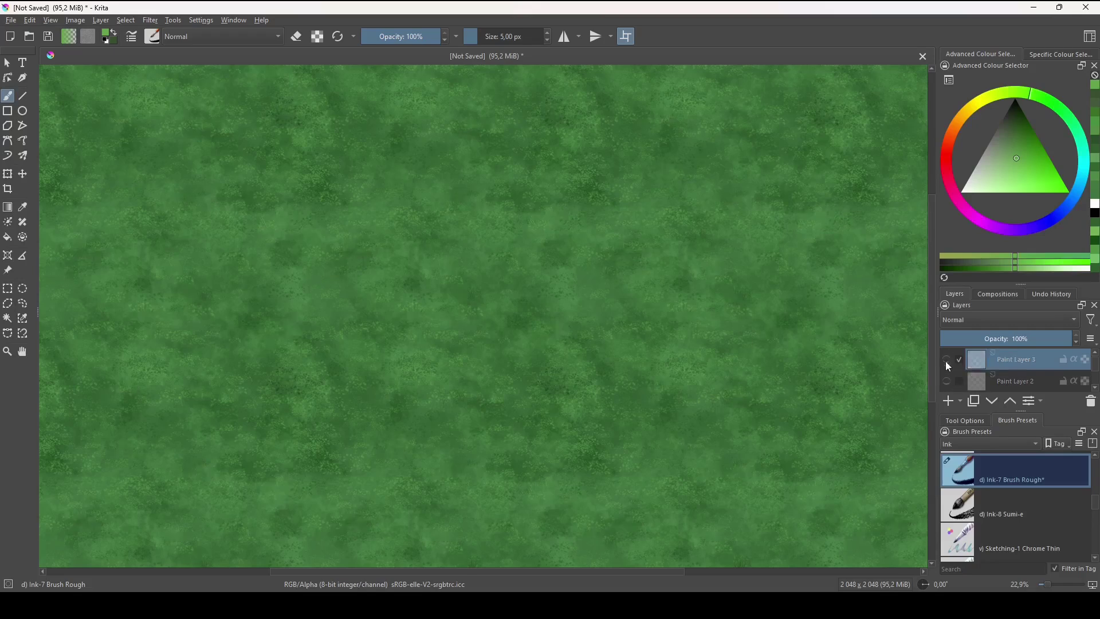
click(947, 380)
scroll(739, 380, down, 2)
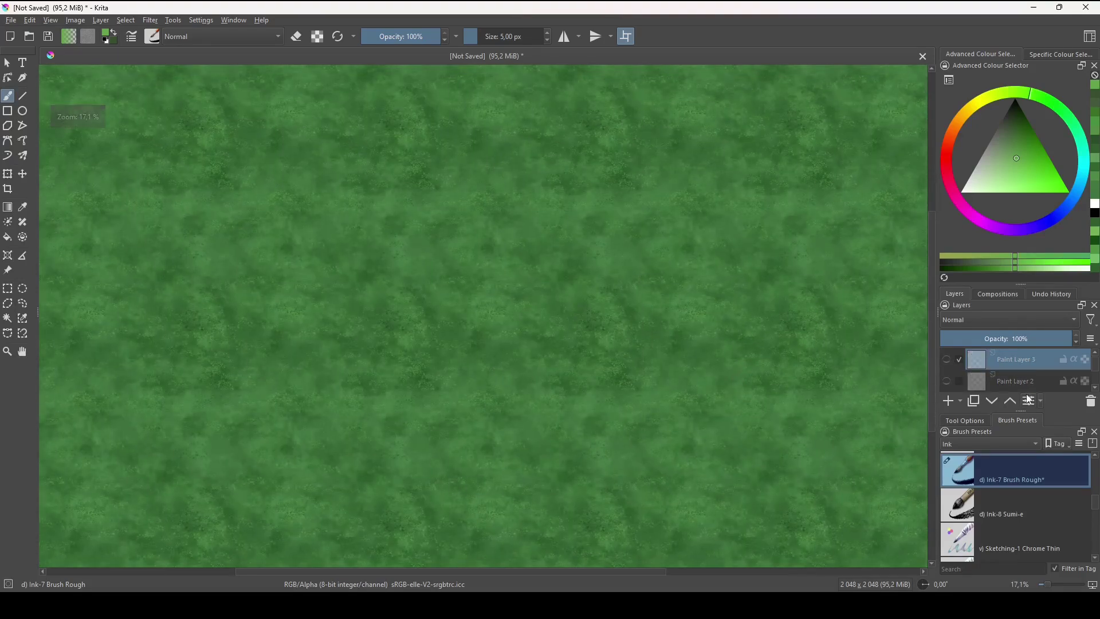
drag(1021, 411, 1021, 467)
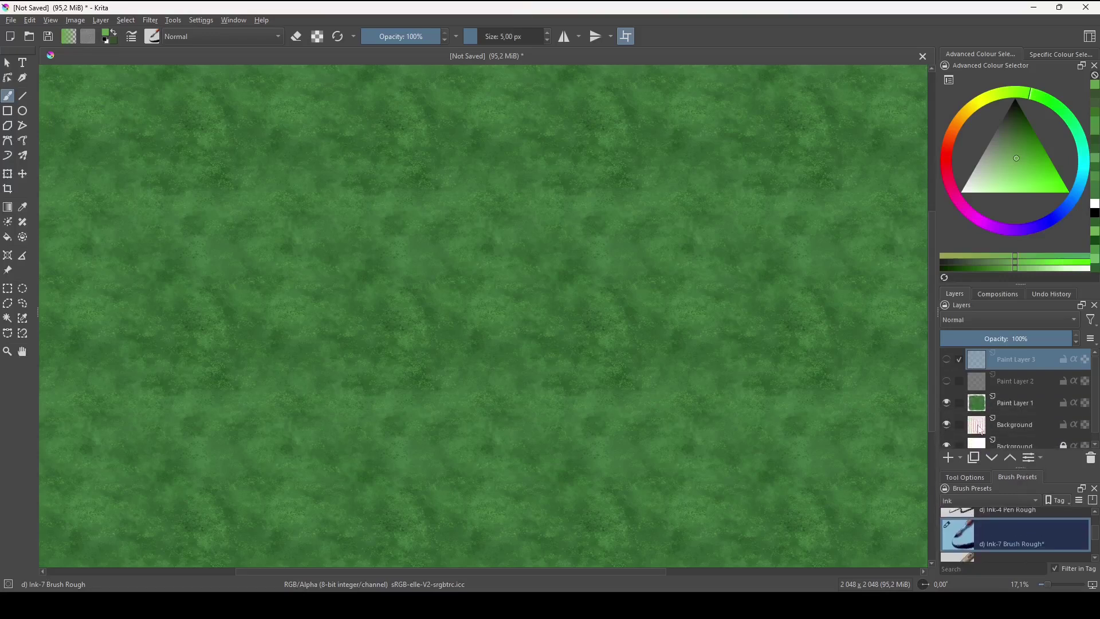
scroll(978, 393, up, 2)
click(947, 359)
click(947, 380)
scroll(663, 393, down, 1)
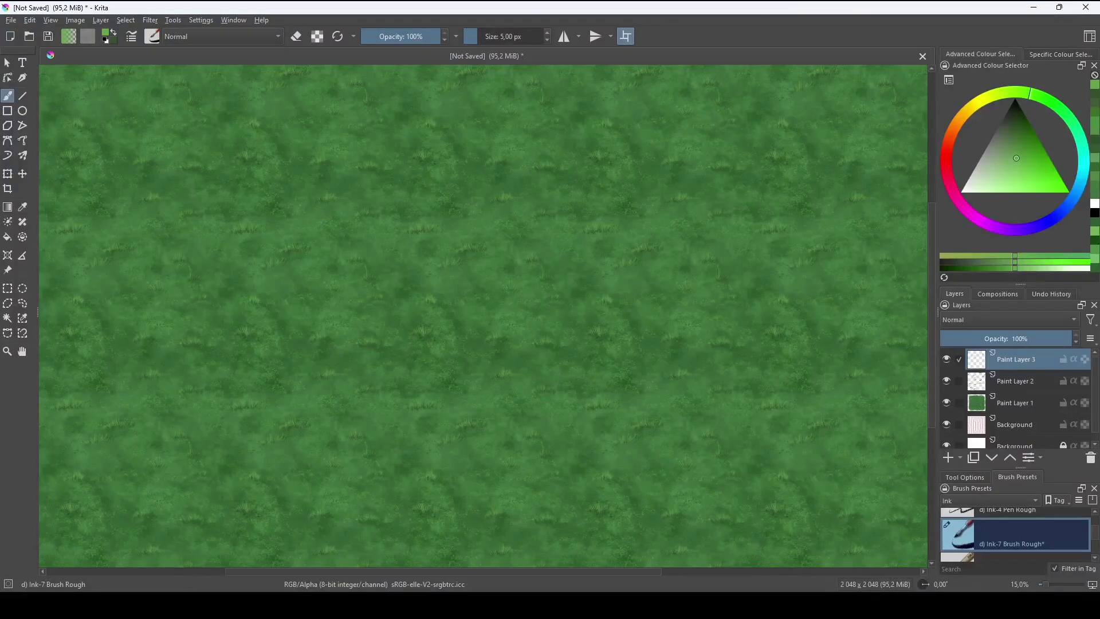
- Turn off Wrap Around Mode and bring the whole single grass tile into view
key(w)
scroll(596, 324, up, 5)
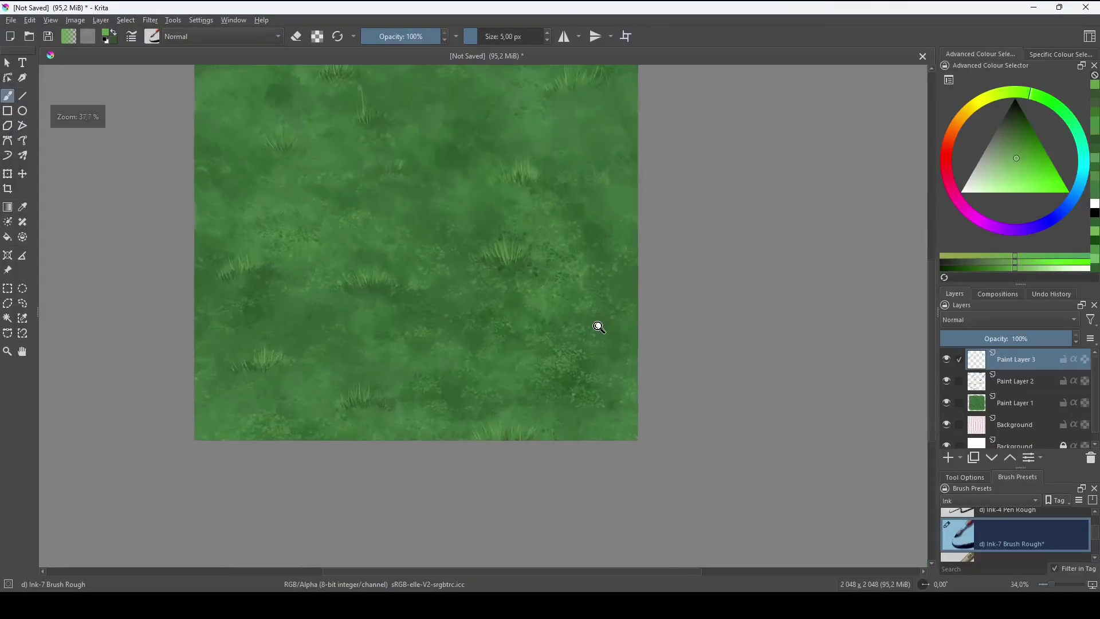
scroll(597, 325, down, 1)
scroll(657, 366, down, 1)
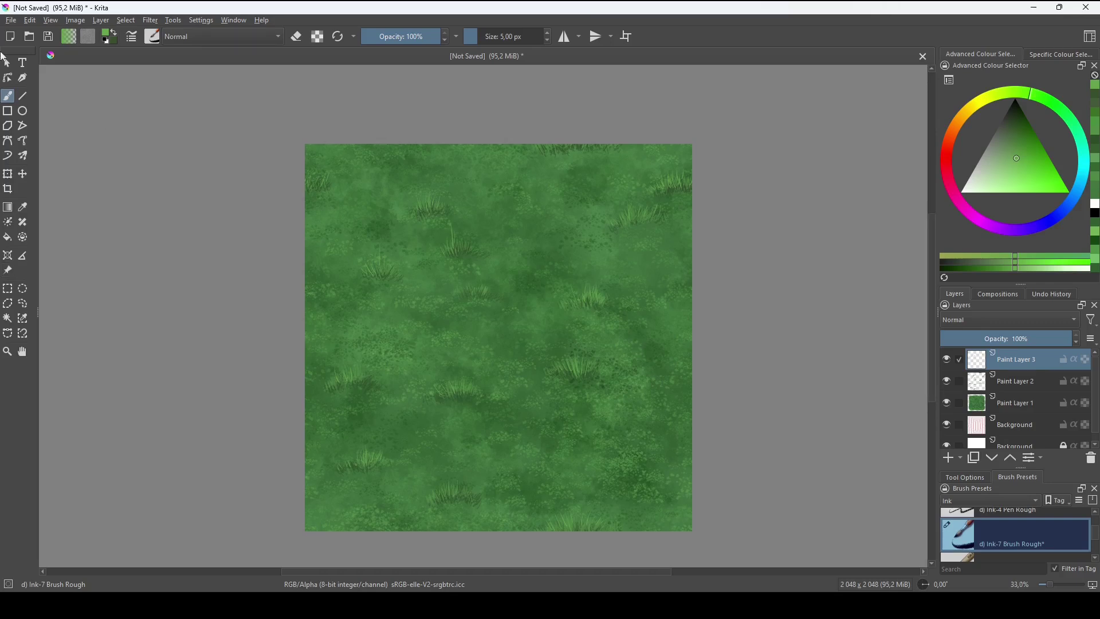
- Export the texture as a PNG image named "Grass Texture Green 01" with the offered PNG options
click(11, 20)
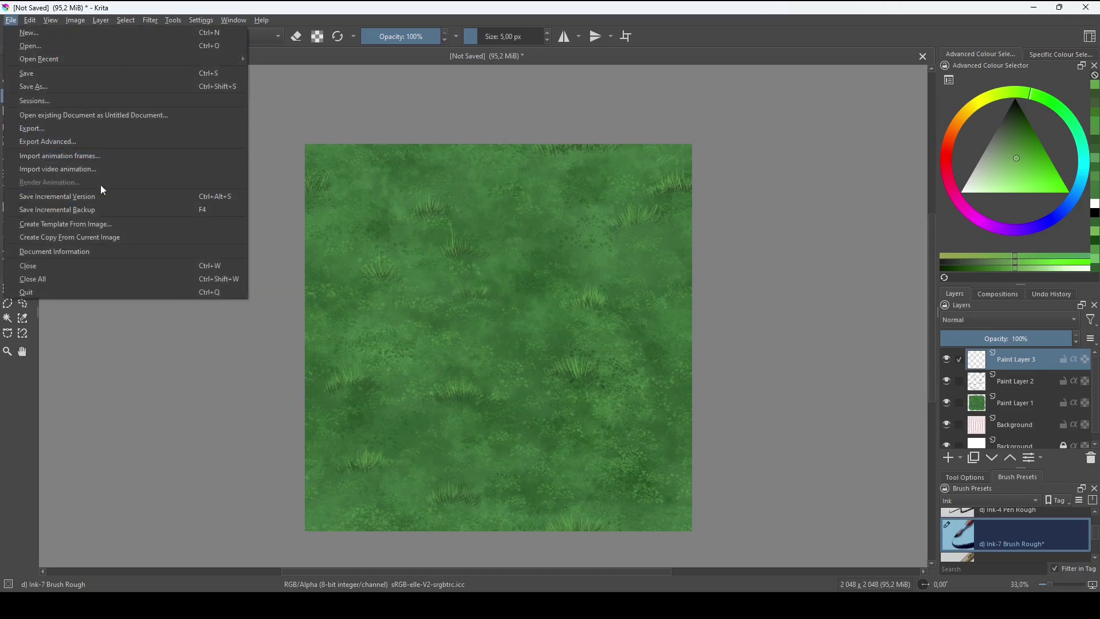
click(33, 127)
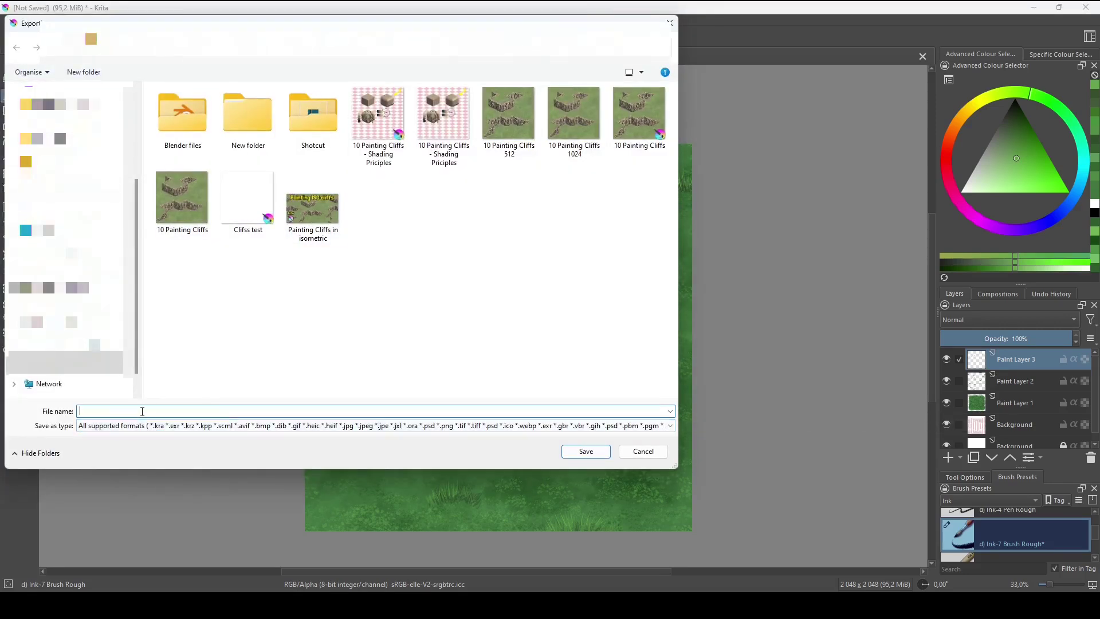
text(G)
text(Green01)
click(122, 427)
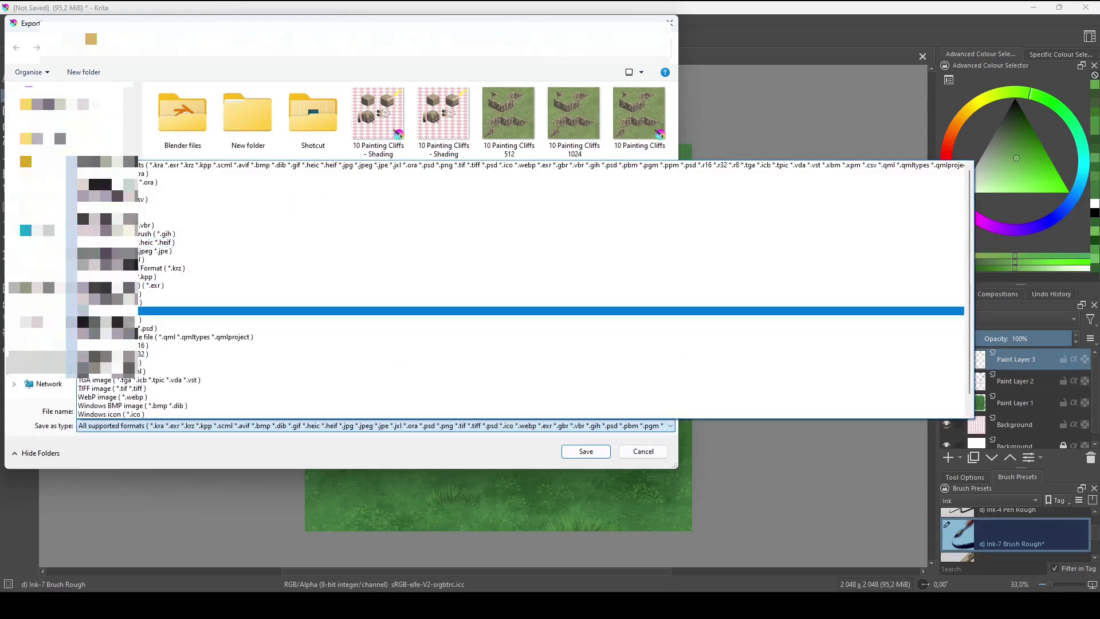
click(83, 310)
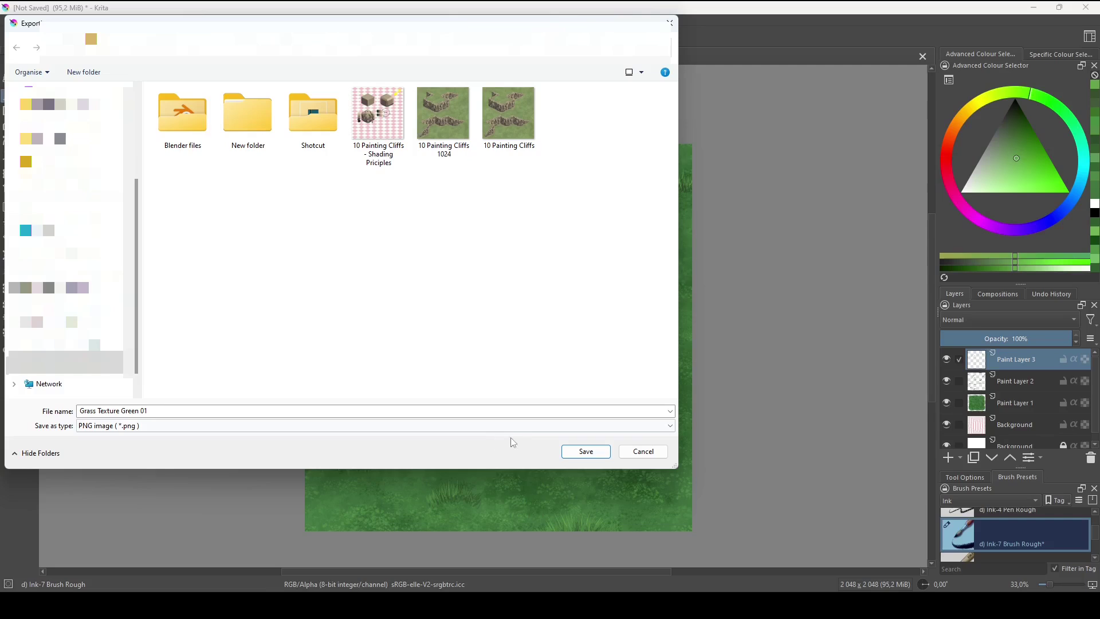
click(587, 452)
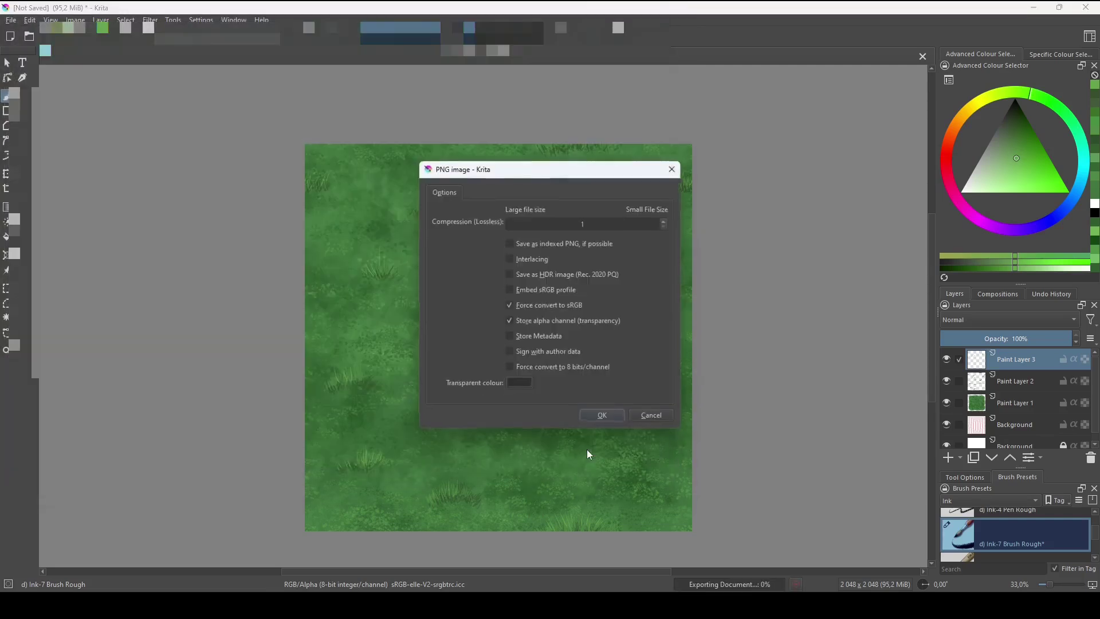
click(610, 416)
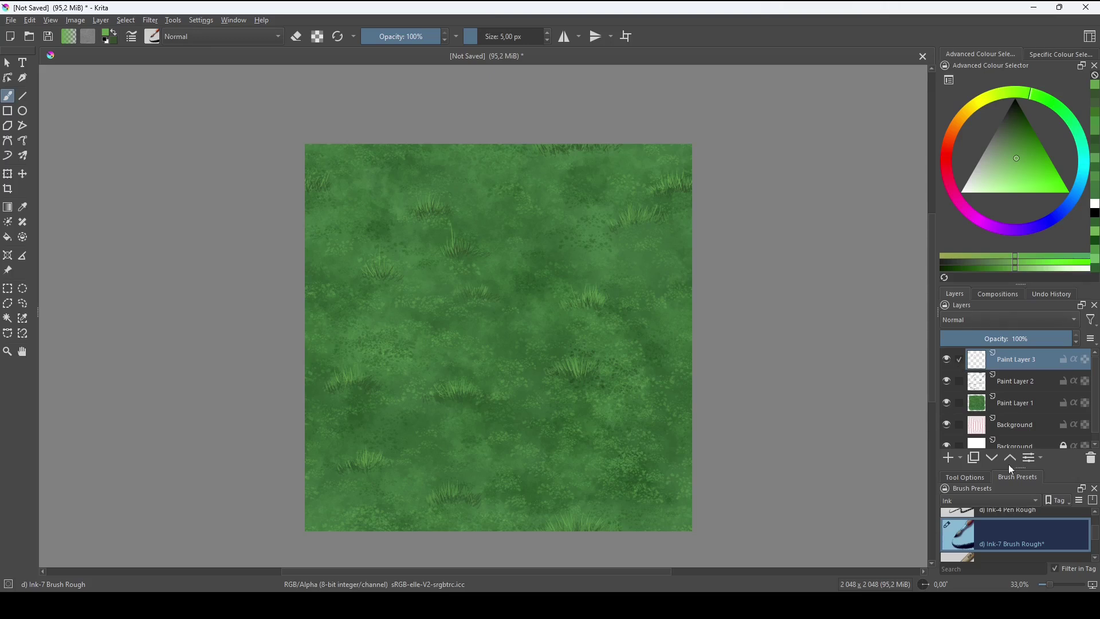
- Group Paint Layer 1, Paint Layer 2 and Paint Layer 3, and name the group "Green grass"
click(962, 459)
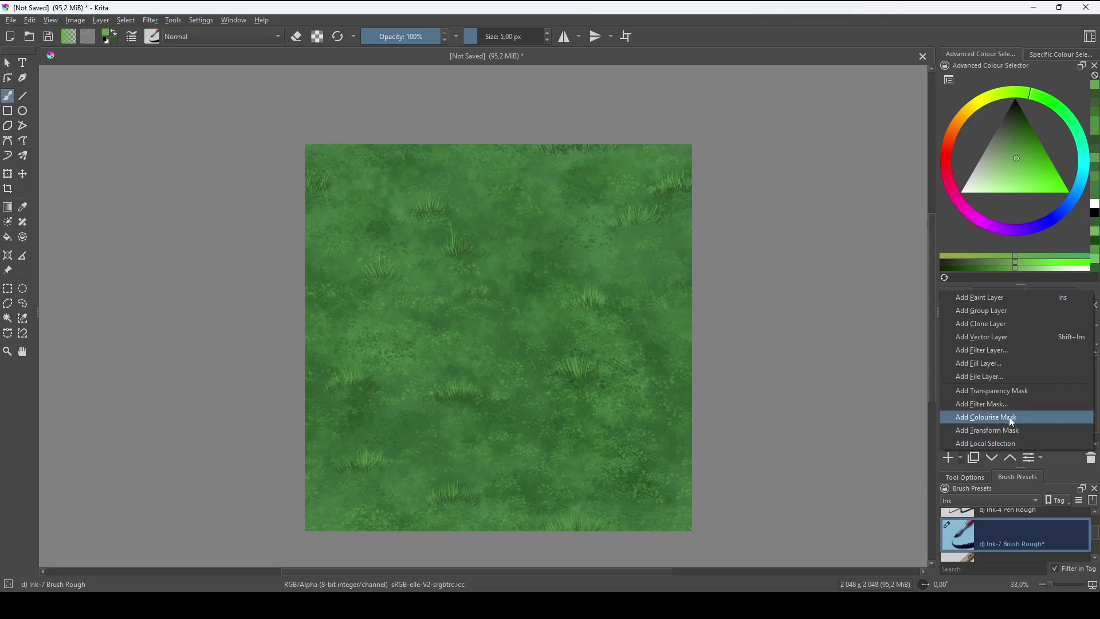
click(913, 447)
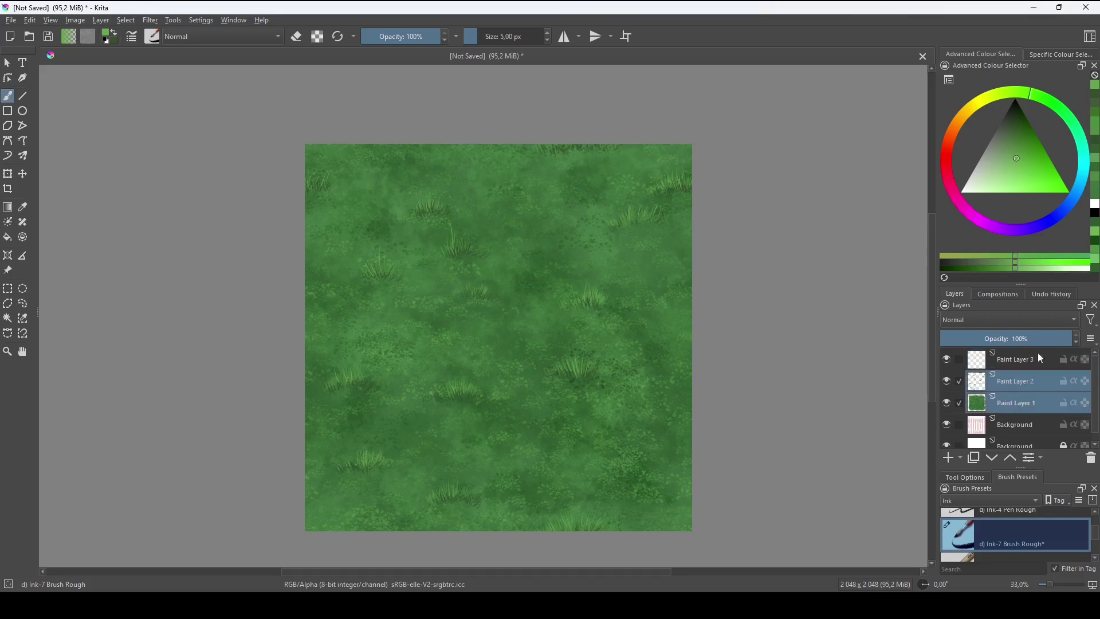
shift+click(1018, 401)
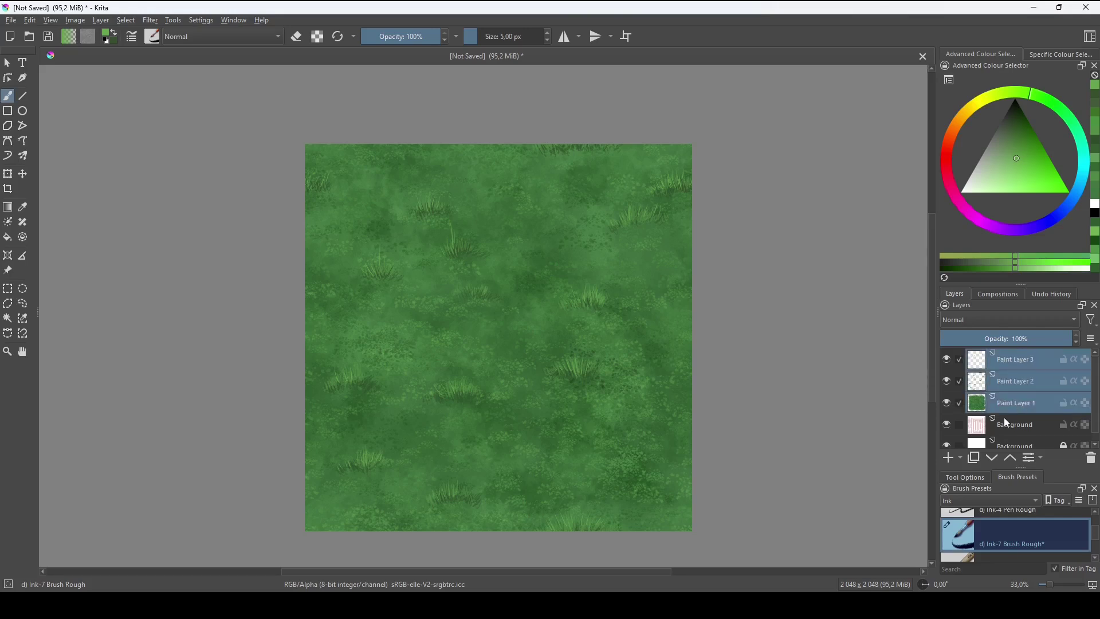
key(ctrl+g)
click(994, 366)
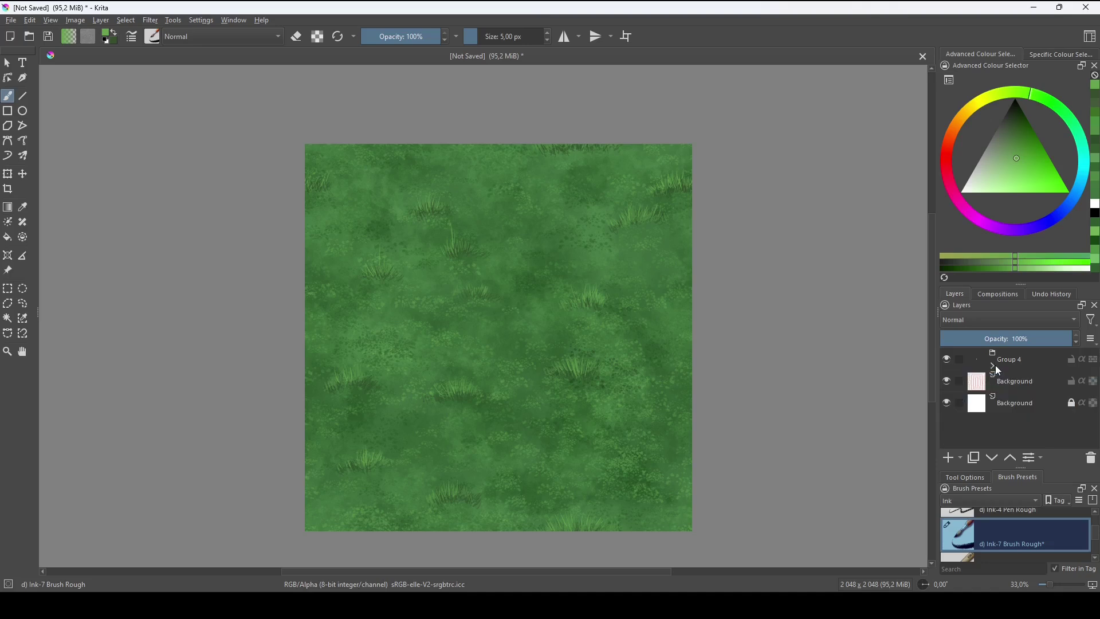
click(947, 359)
double_click(1009, 359)
text(Gree)
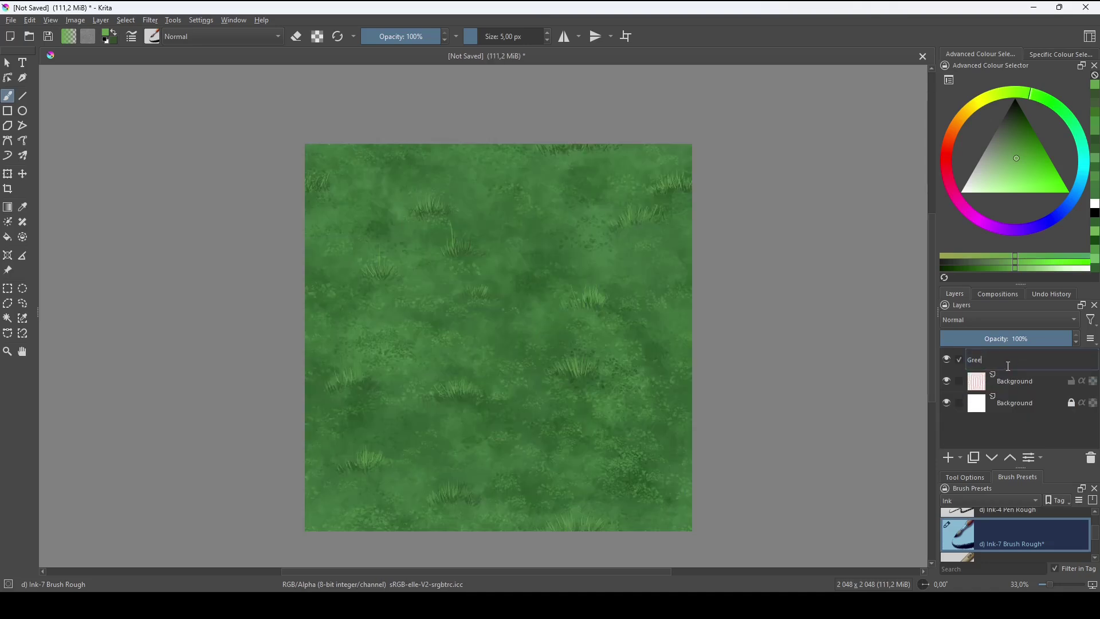
text(eeen grass)
key(Return)
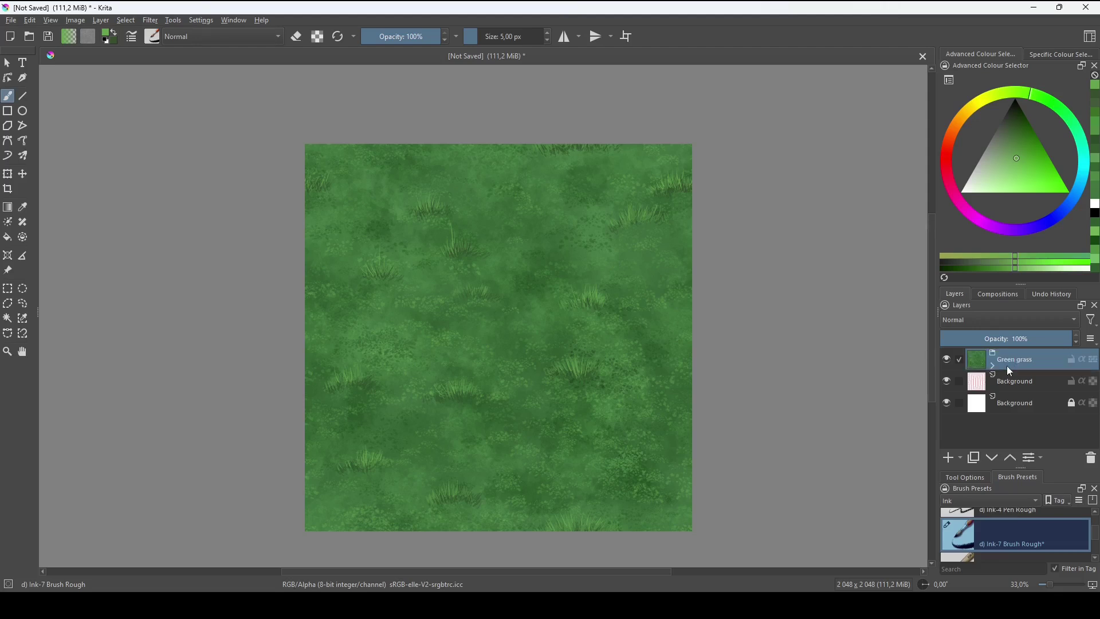
- Duplicate the Green grass group, hide the original and merge the copy into a single layer
key(ctrl+j)
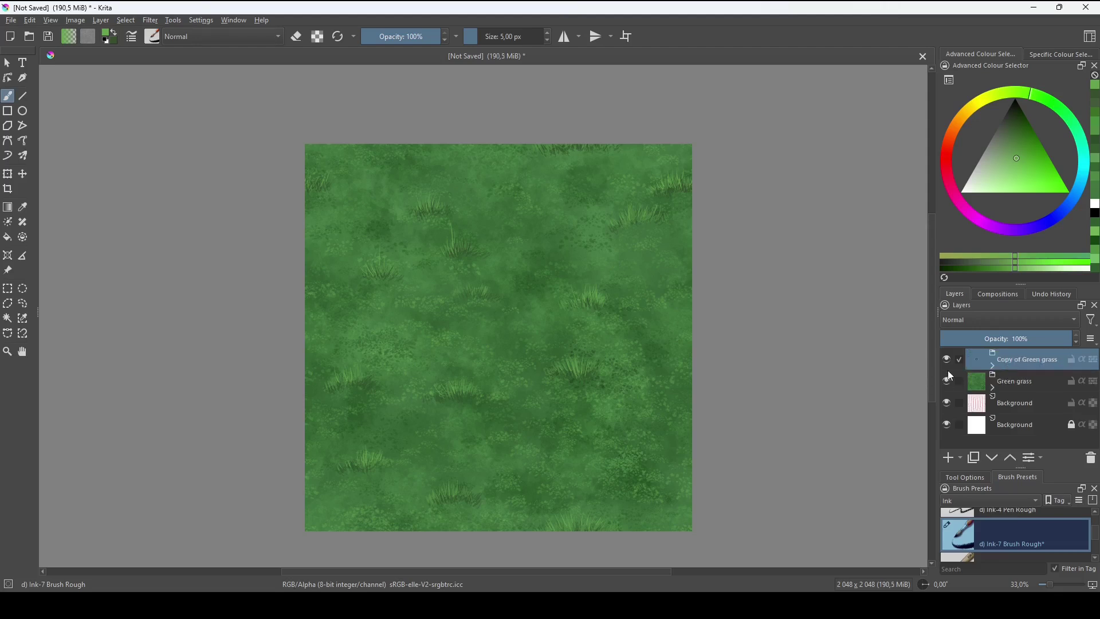
click(947, 381)
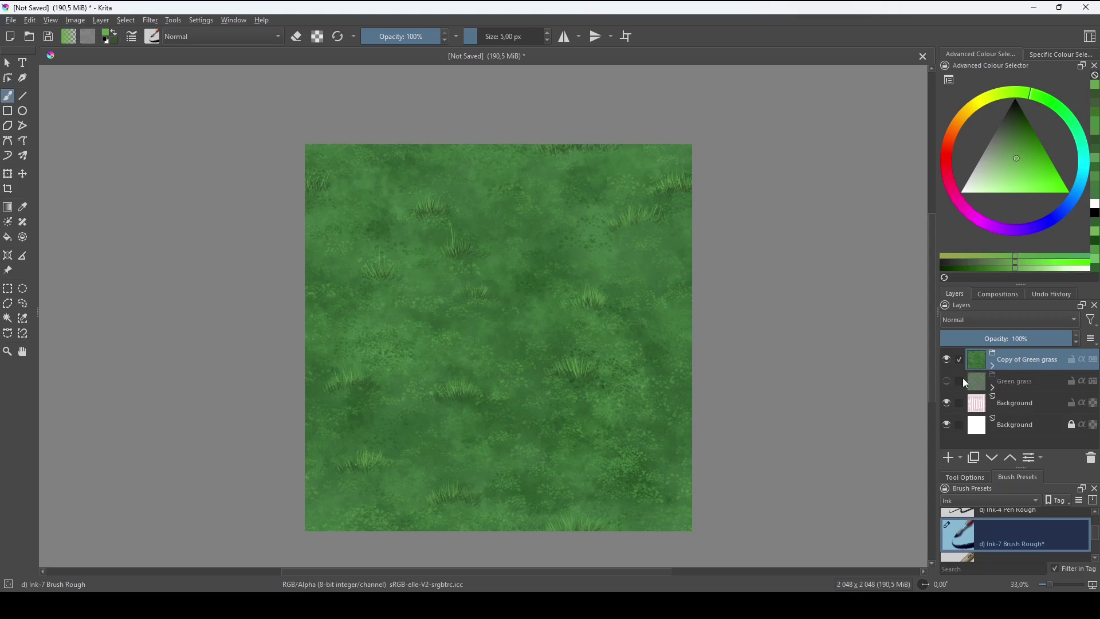
right_click(1015, 360)
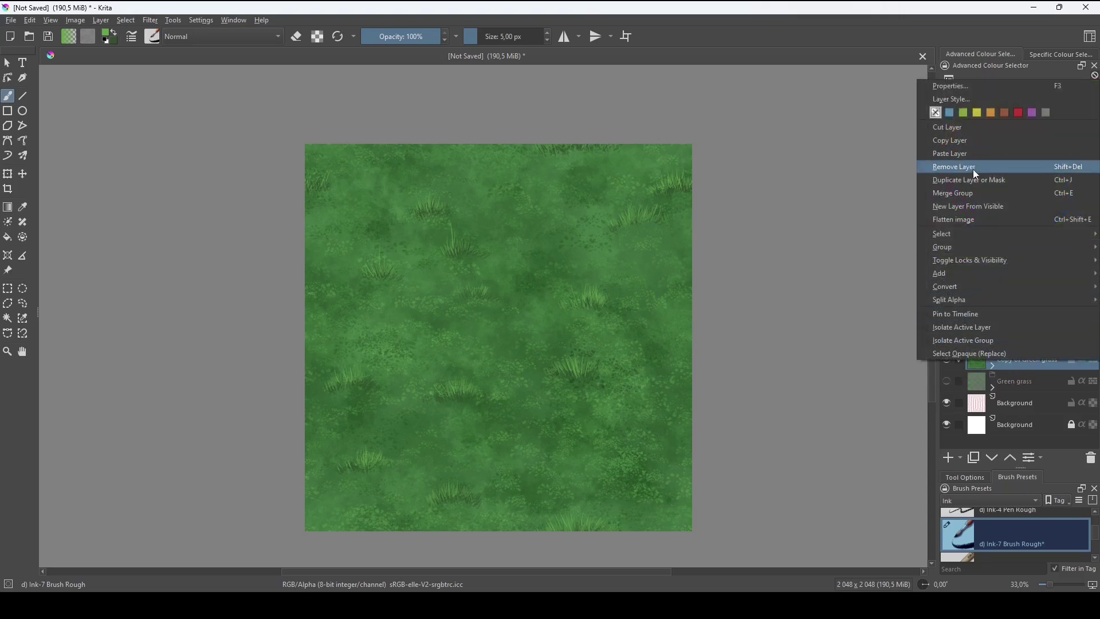
click(968, 192)
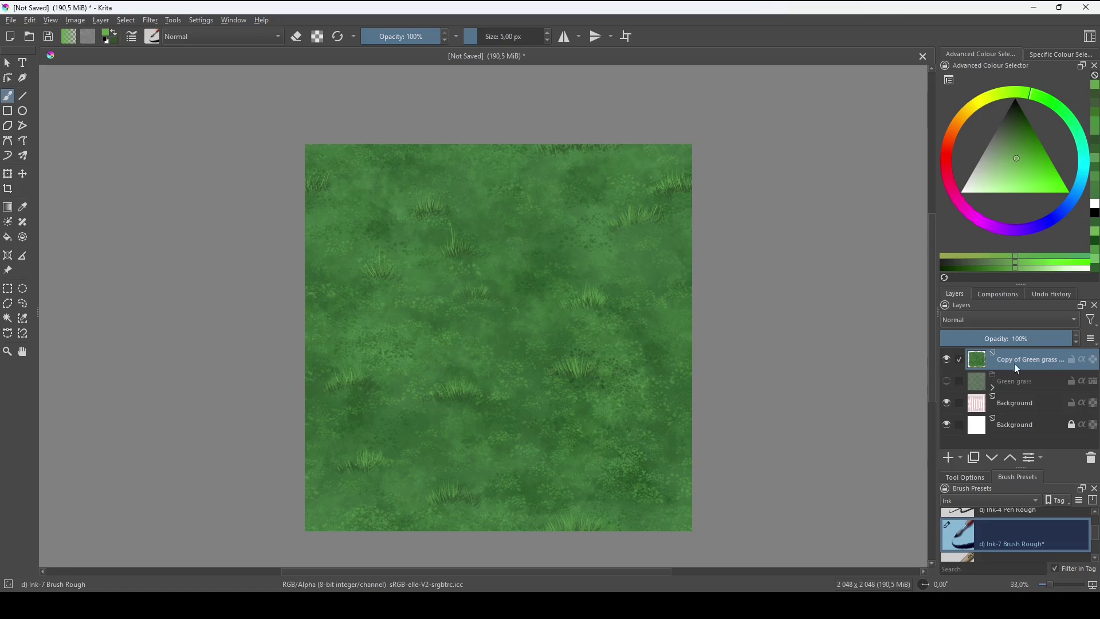
- Recolour the merged copy to a dry olive tone with an HSV/HSL Adjustment, setting Hue to -57
mouse_move(997, 371)
key(ctrl)
key(ctrl+u)
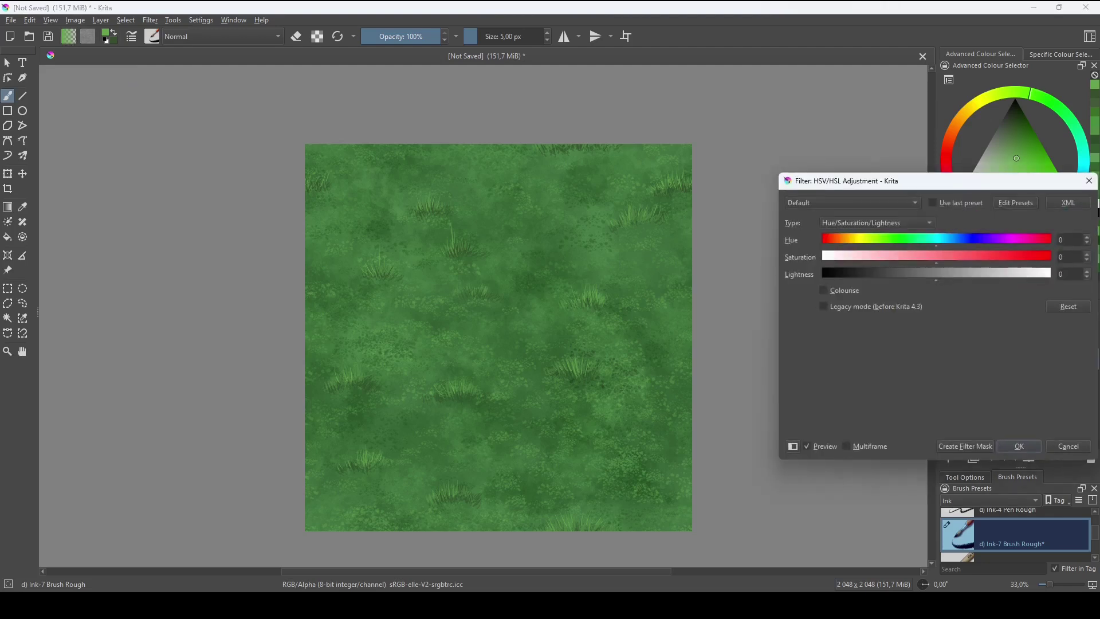
drag(984, 188, 909, 150)
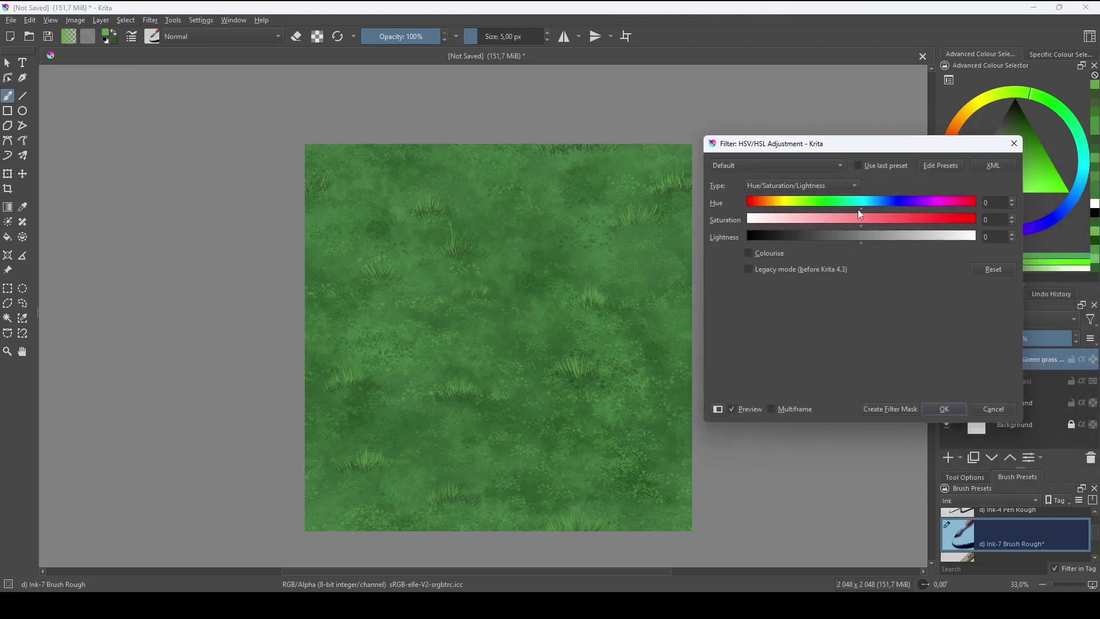
drag(858, 209, 823, 210)
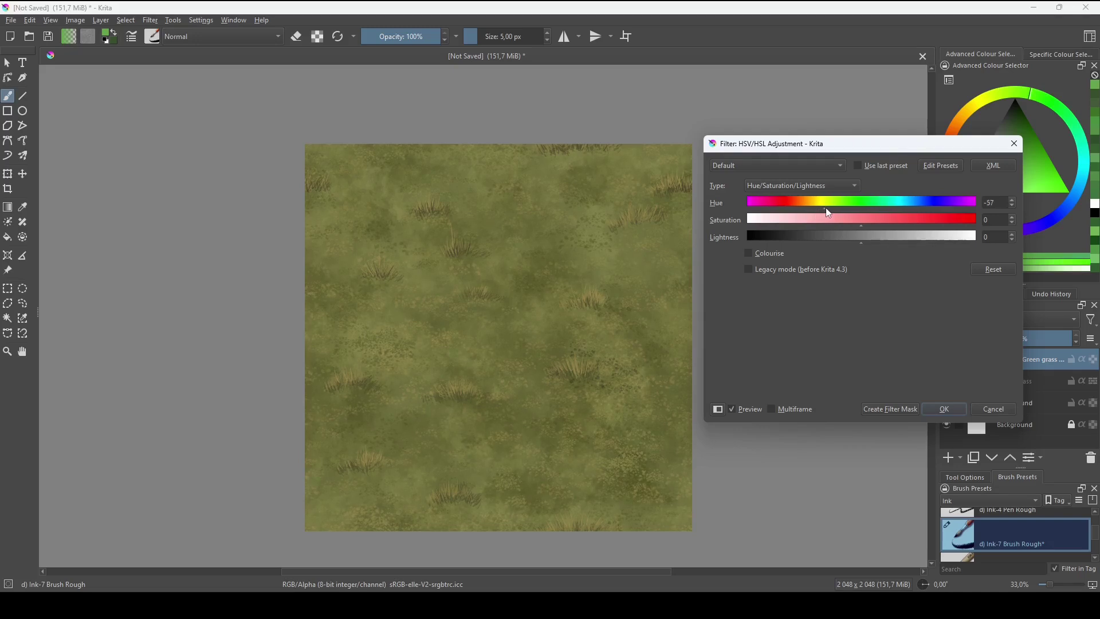
click(954, 410)
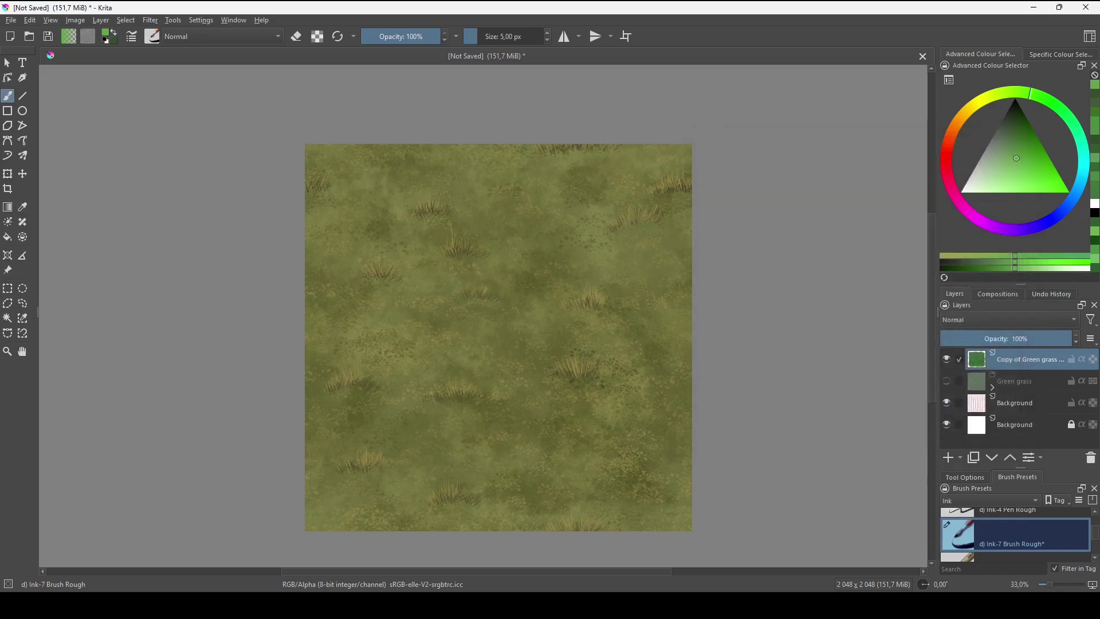
- Export the olive texture as a PNG, replacing "Green" with "Dry" in the previous export's file name
click(11, 20)
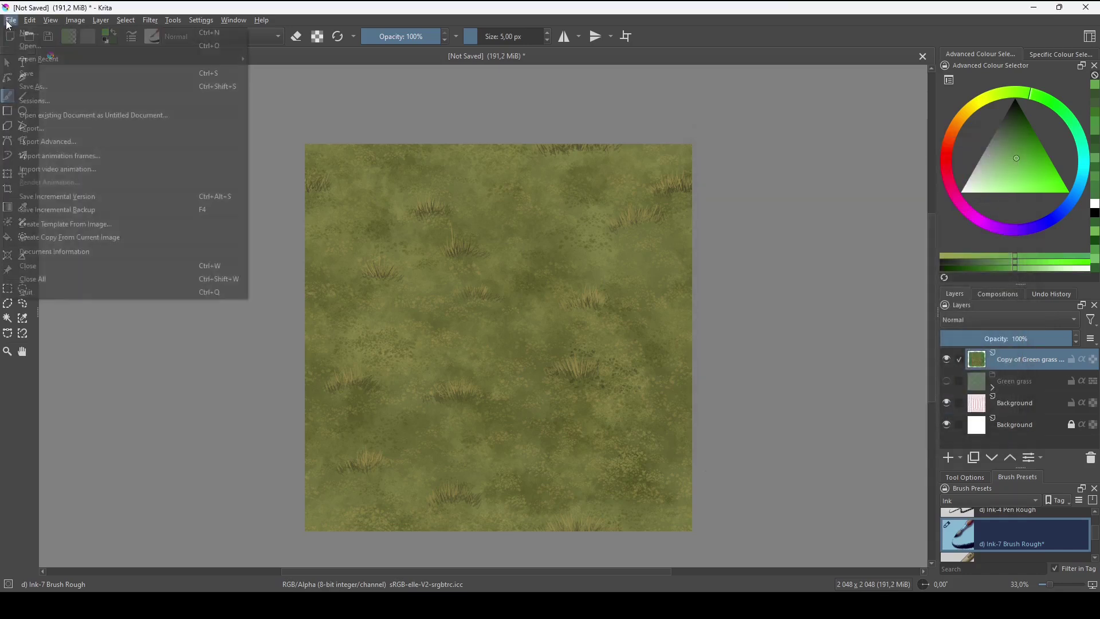
click(44, 129)
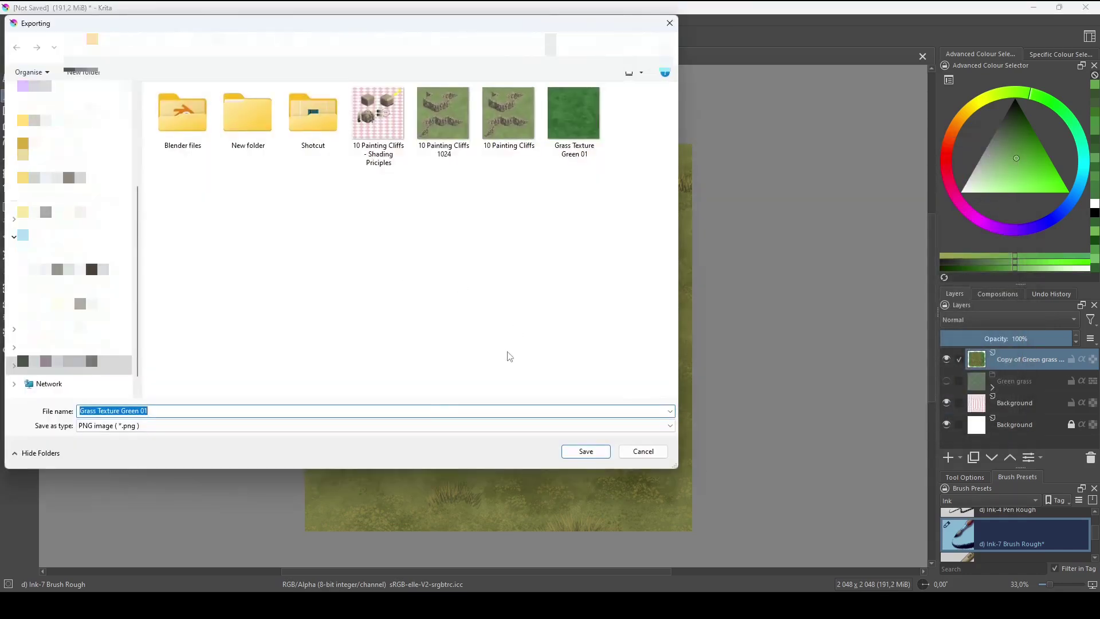
click(161, 410)
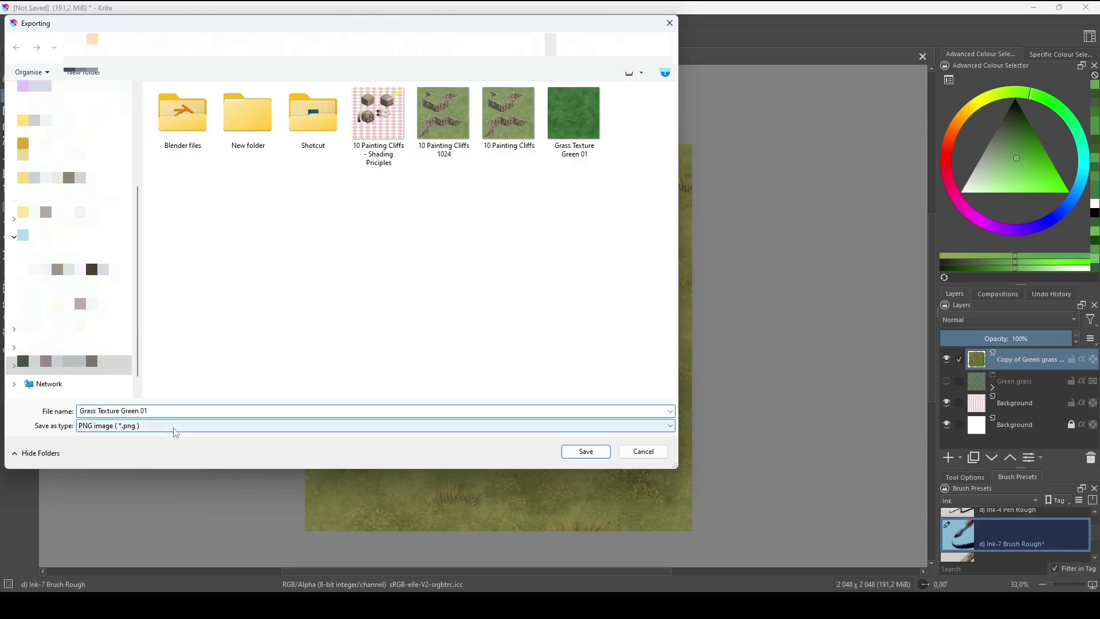
key(shift+Left)
key(shift+Left)
key(shift+Left)
key(shift+Left)
key(shift+Left)
text(Dry)
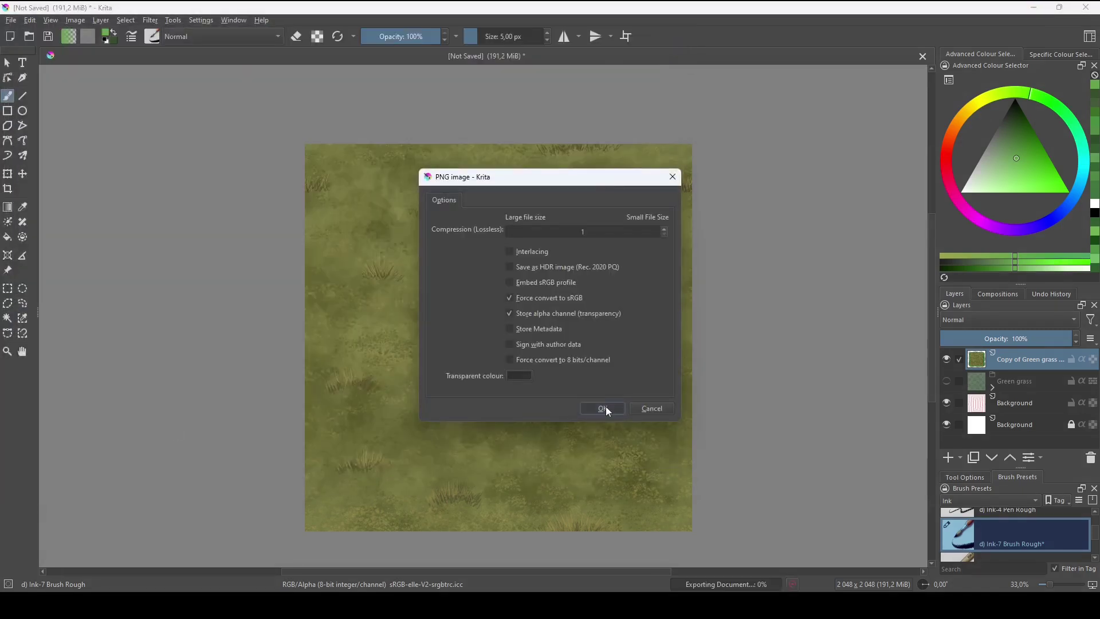
click(603, 408)
- Hide the olive merged layer and make the Green grass group visible and active
click(946, 359)
click(1020, 383)
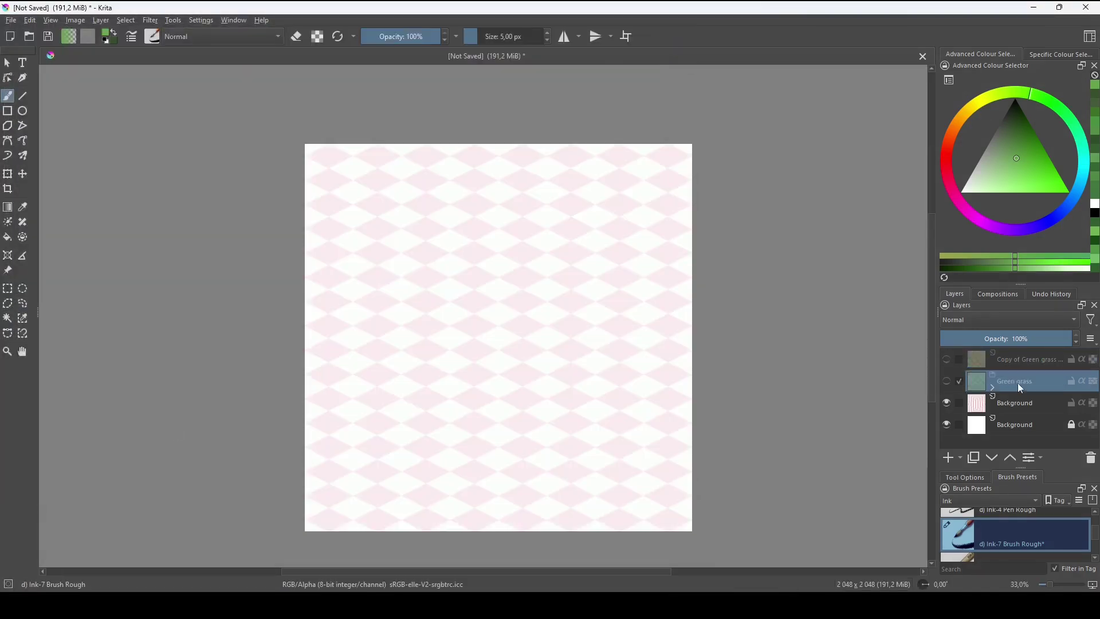
click(947, 381)
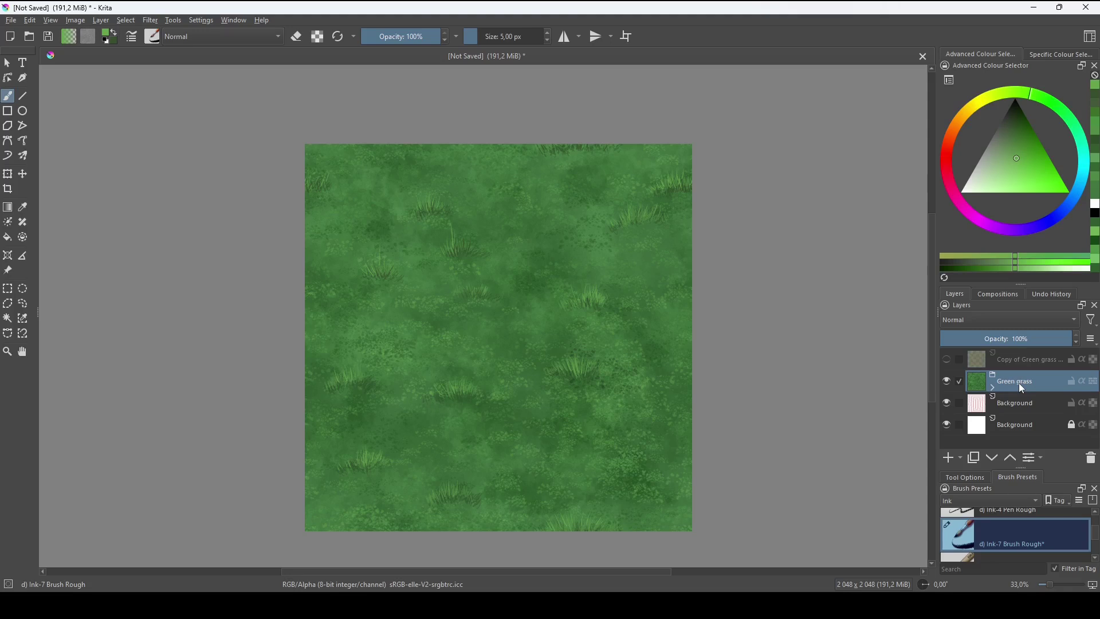
- Make another duplicate of the Green grass group and merge it into one layer
key(ctrl+j)
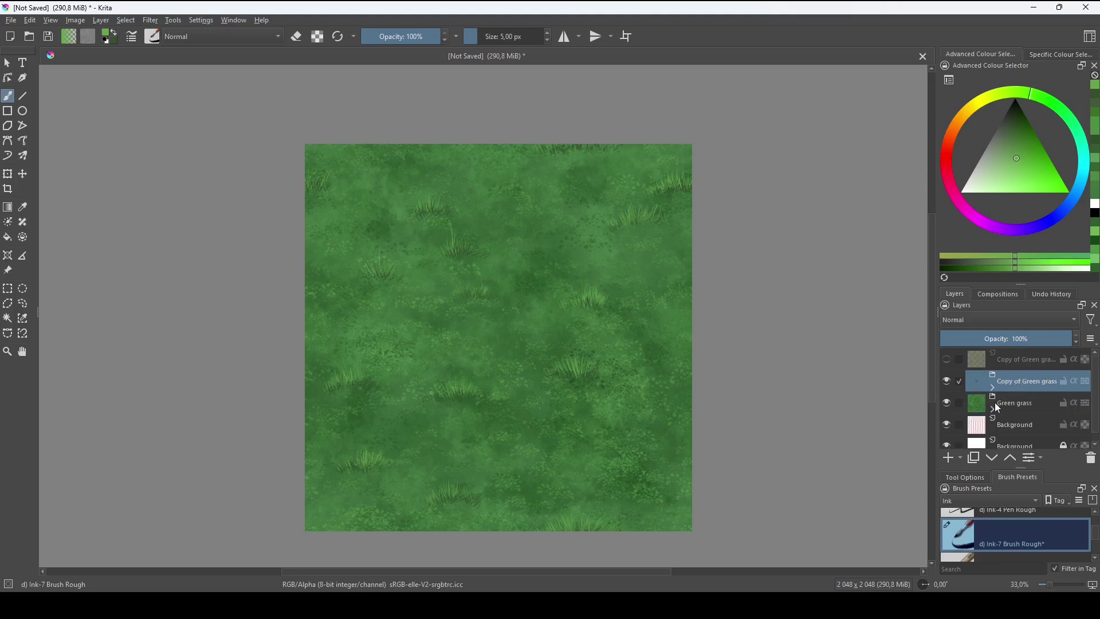
right_click(1025, 382)
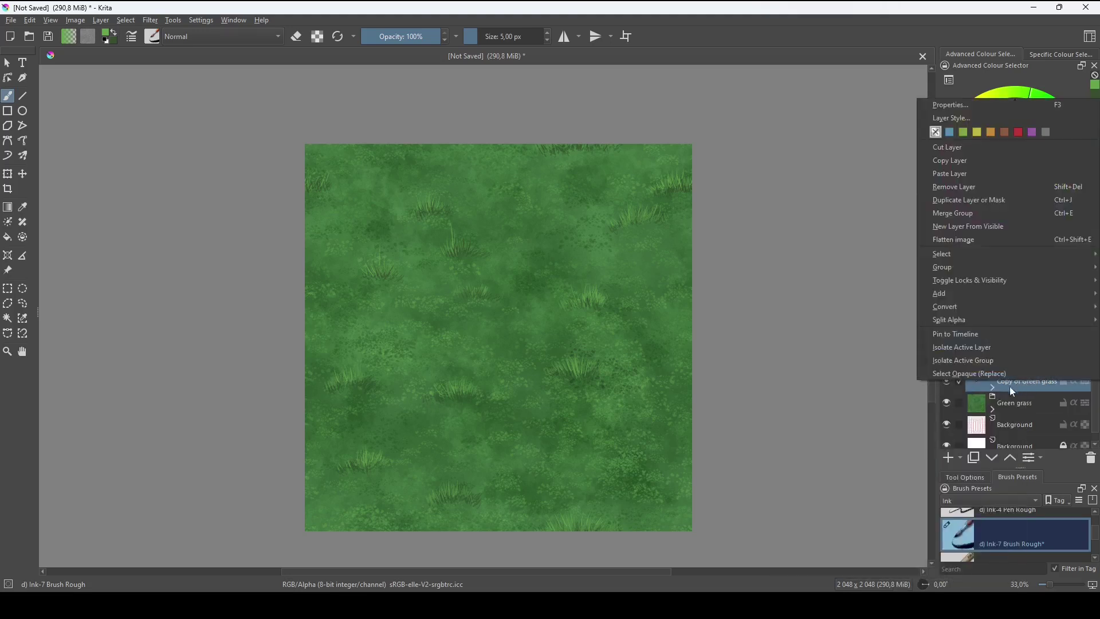
click(955, 216)
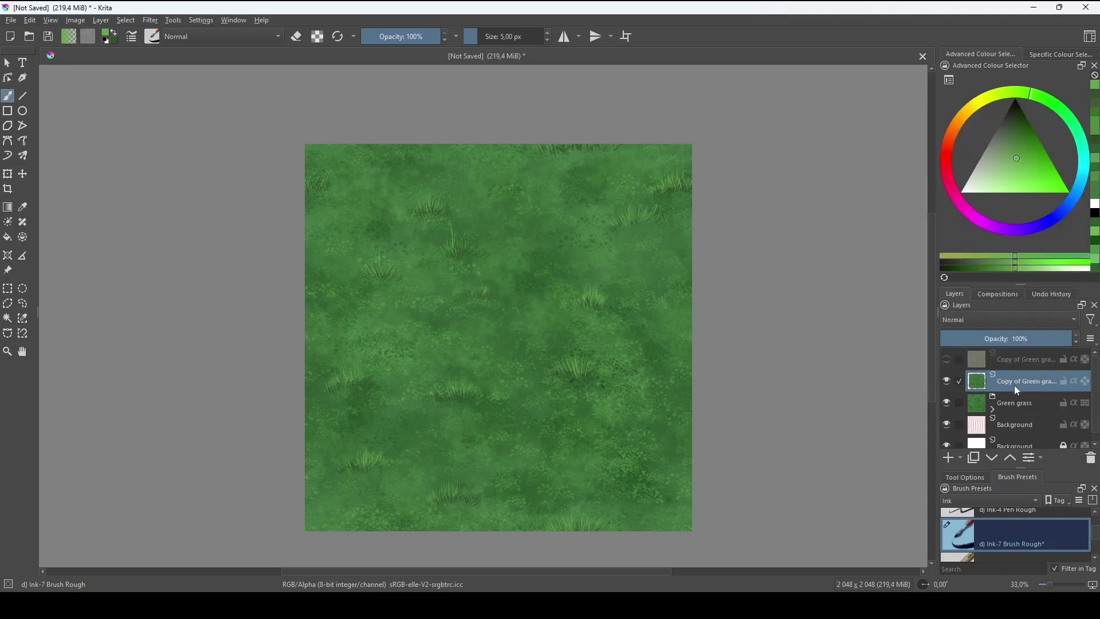
- Rename the new merged layer "Tropical grass"
double_click(1015, 383)
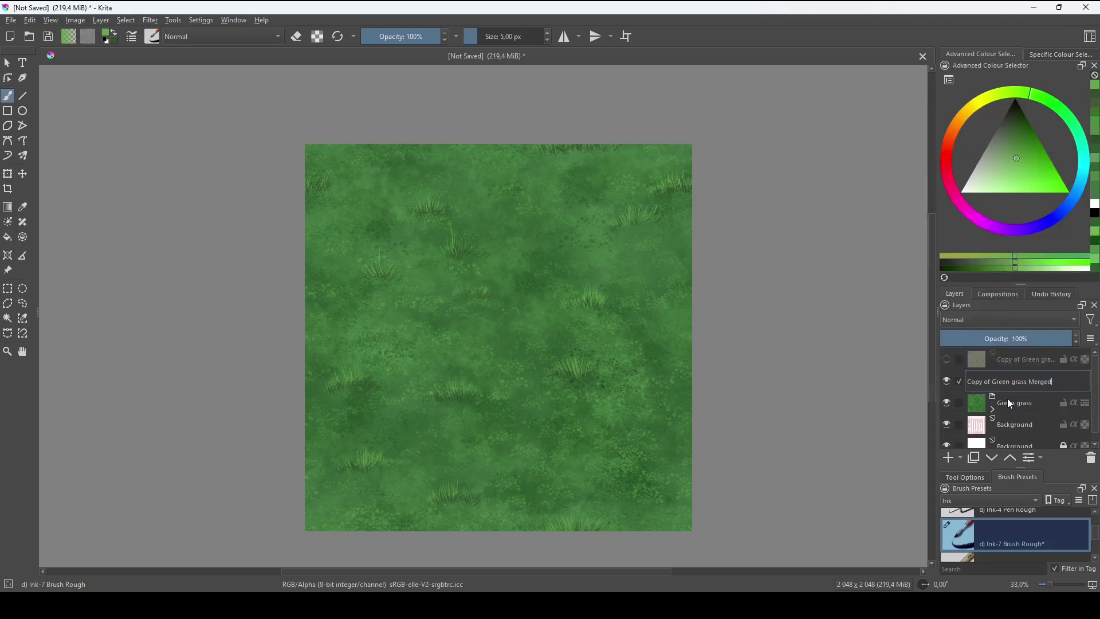
key(BackSpace)
key(BackSpace)
key(BackSpace)
key(shift+Left)
key(shift+Left)
key(shift+Left)
key(shift+Left)
key(shift+Left)
key(shift+Left)
key(shift+Left)
key(shift+Left)
key(shift+Left)
key(shift+Left)
key(shift+Left)
key(shift+Left)
text(T)
key(Return)
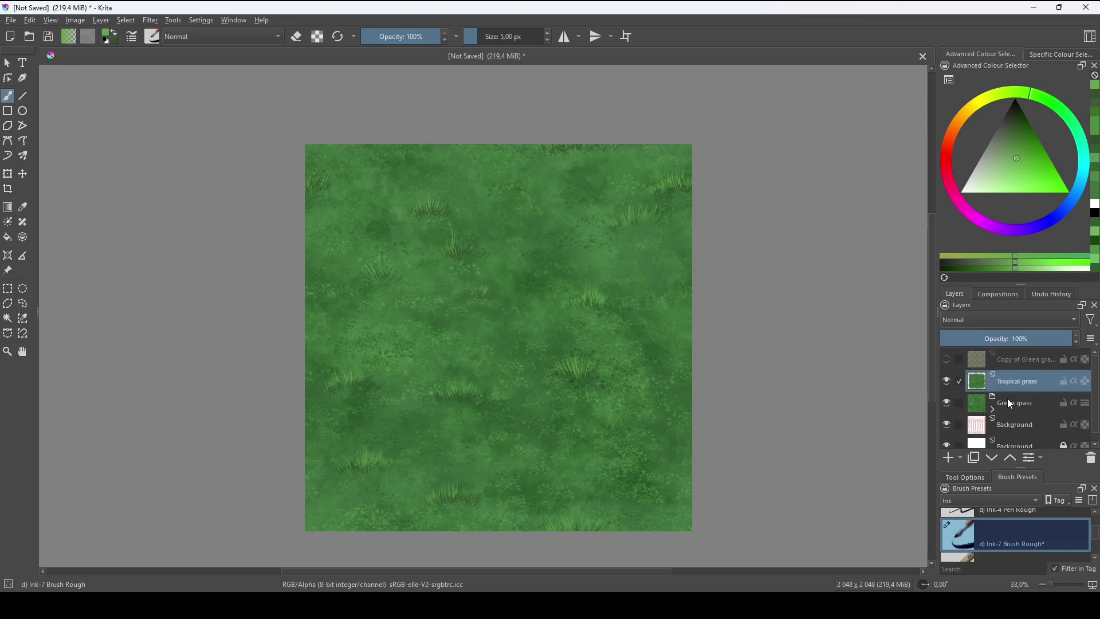
- Intensify the Tropical grass layer's colour with an HSV/HSL Adjustment, setting Saturation to 35
key(ctrl+u)
drag(861, 226, 903, 226)
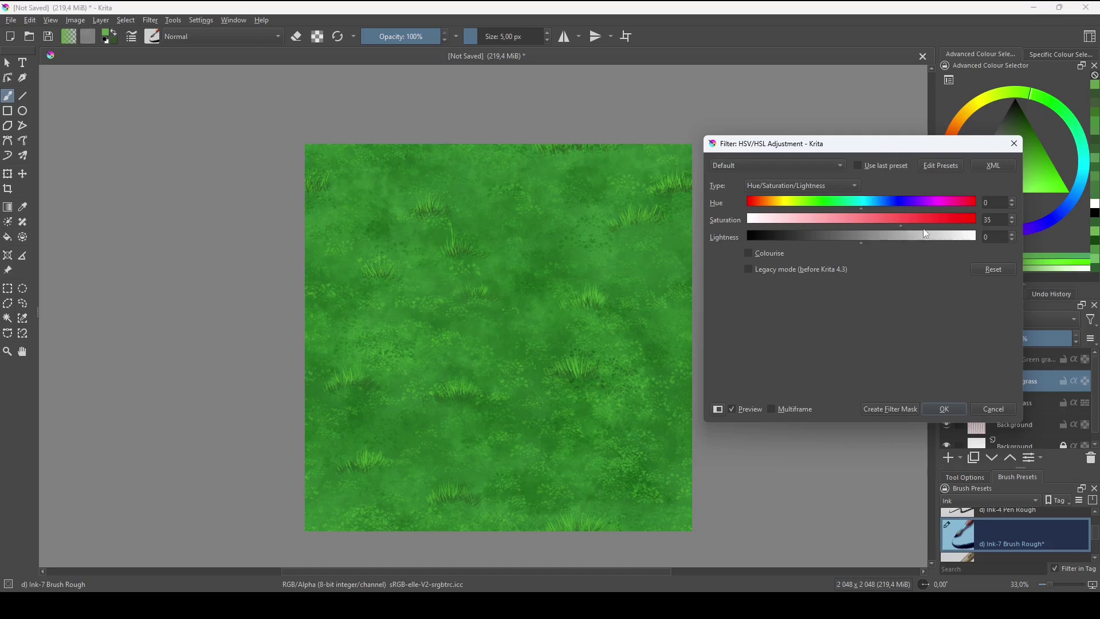
click(946, 409)
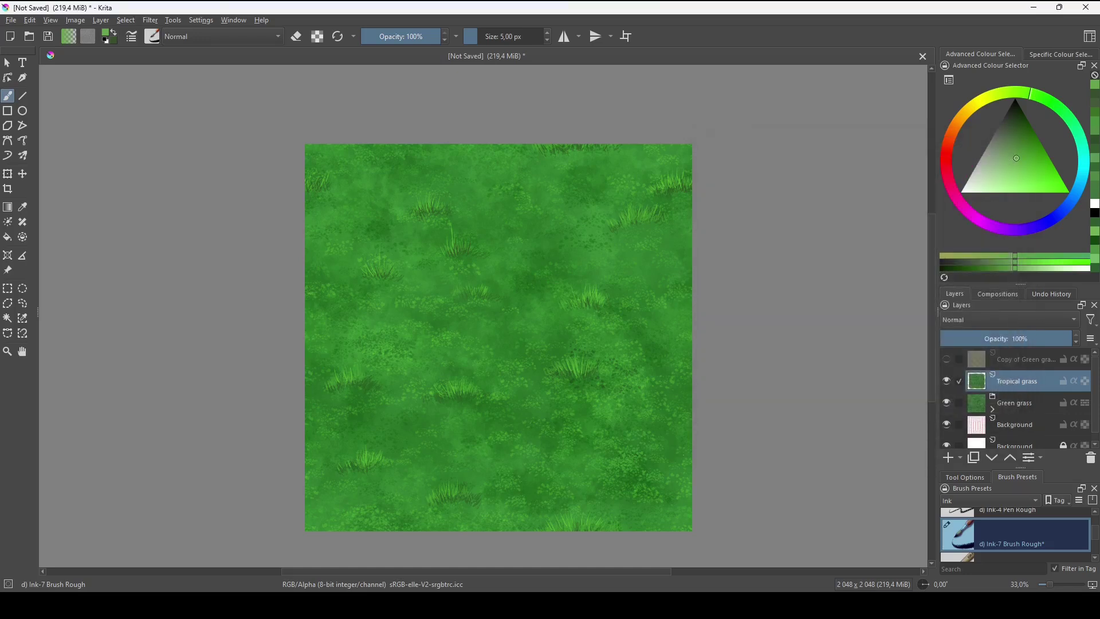
- Export the tropical variant as a PNG image named "Grass Texture Tropical 01" with the current compression and colour options
click(13, 20)
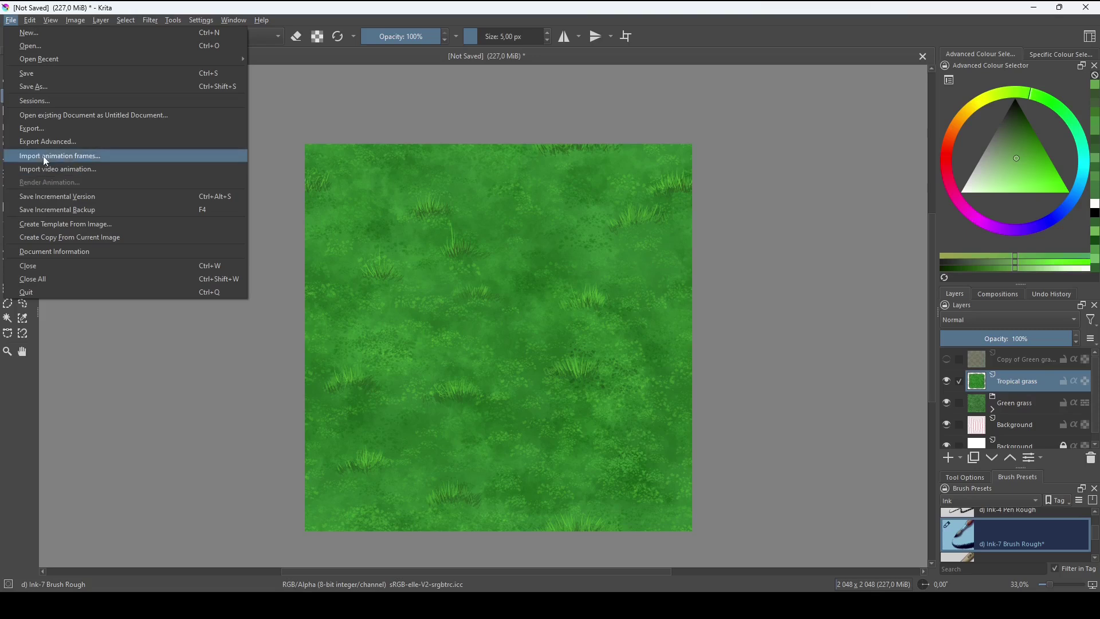
click(38, 129)
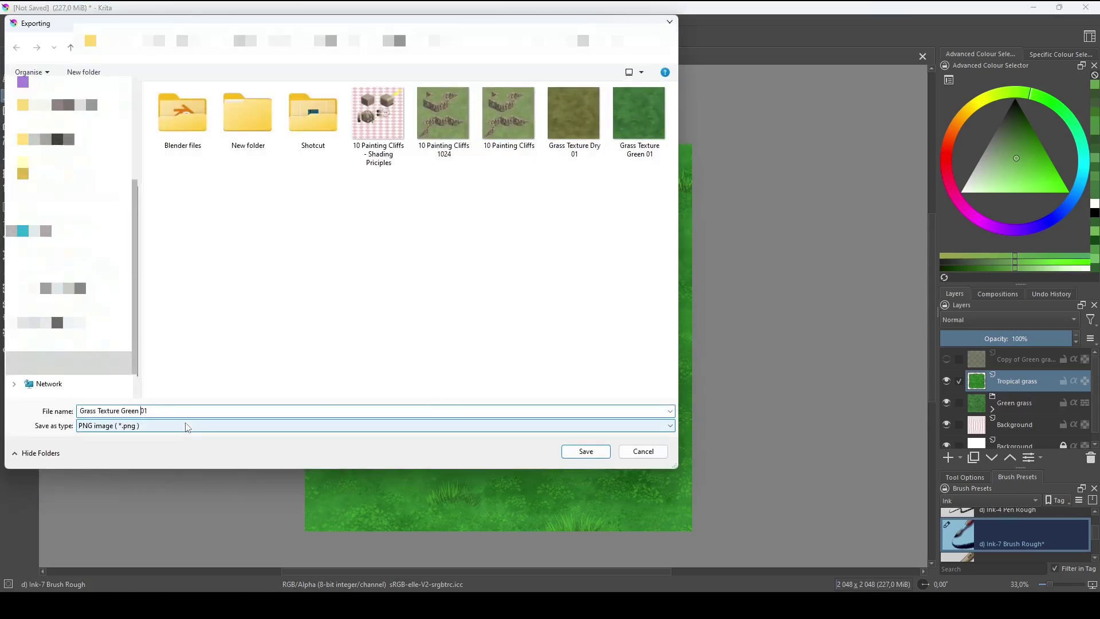
key(shift+Left)
key(shift+Left)
key(shift+Left)
key(shift+Left)
key(shift+Left)
text(Tropical)
key(Return)
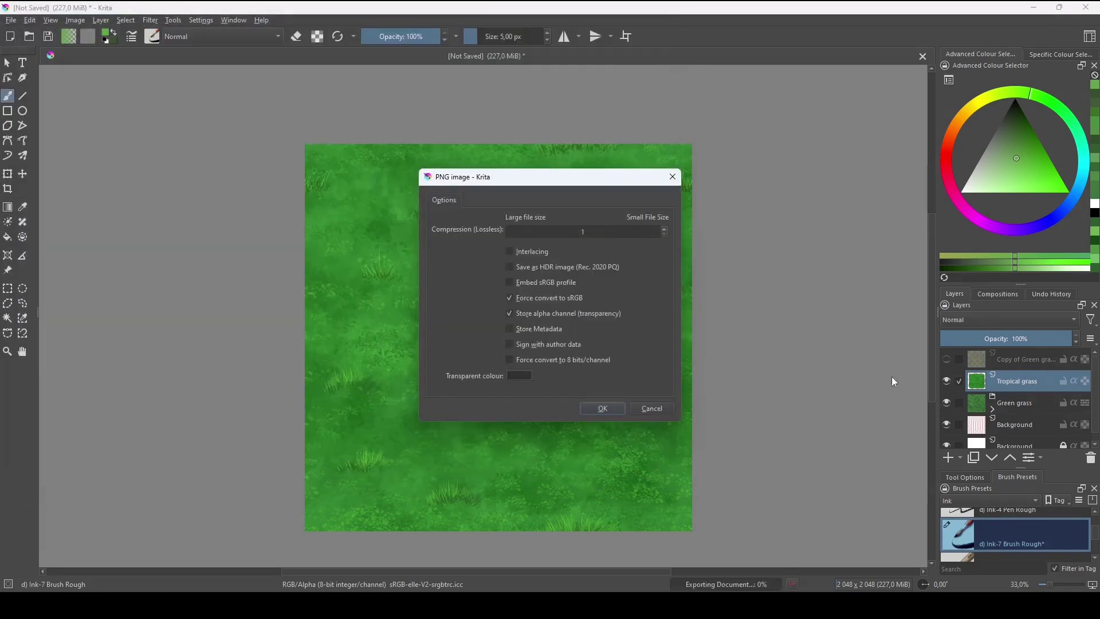
click(604, 408)
- Compare the green, tropical and dry grass variants by toggling the two recoloured layers' visibility, finishing with both hidden
click(947, 381)
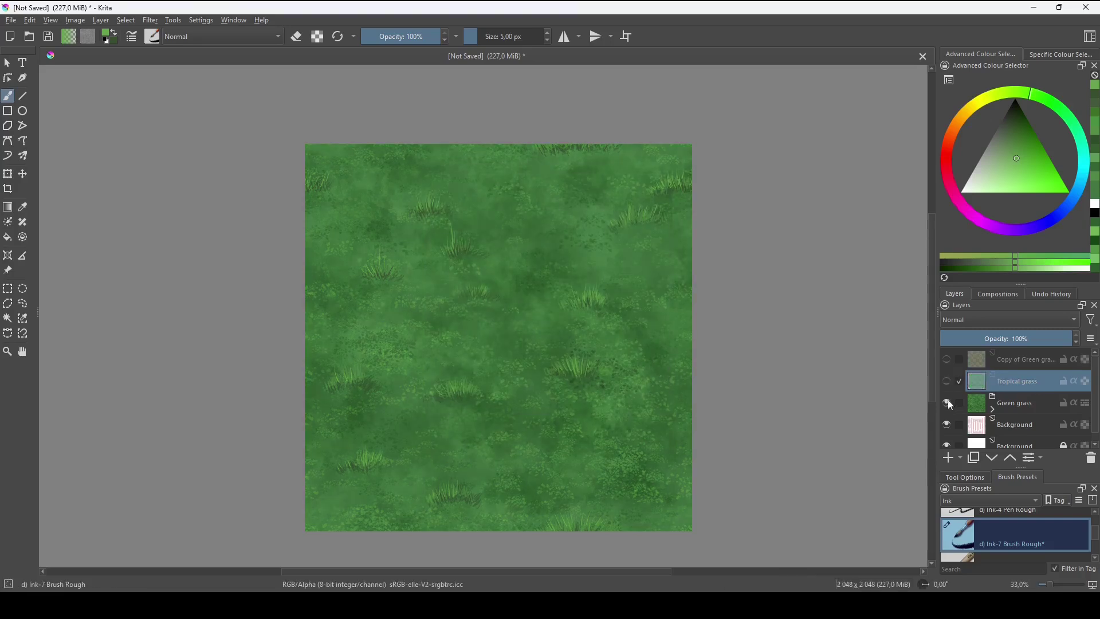
click(946, 381)
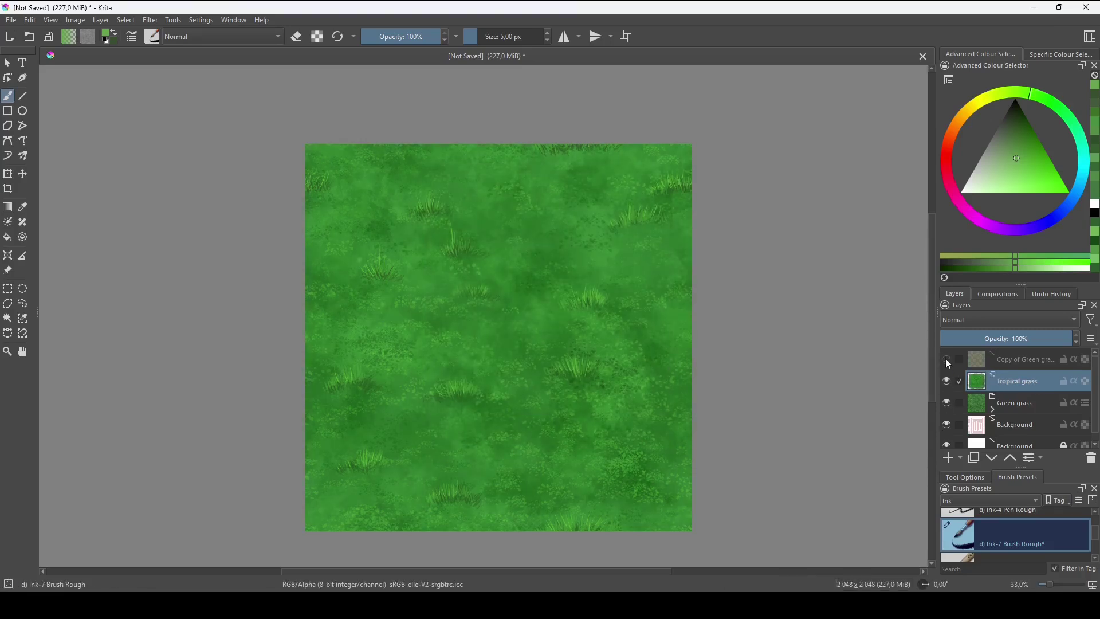
click(946, 359)
click(946, 360)
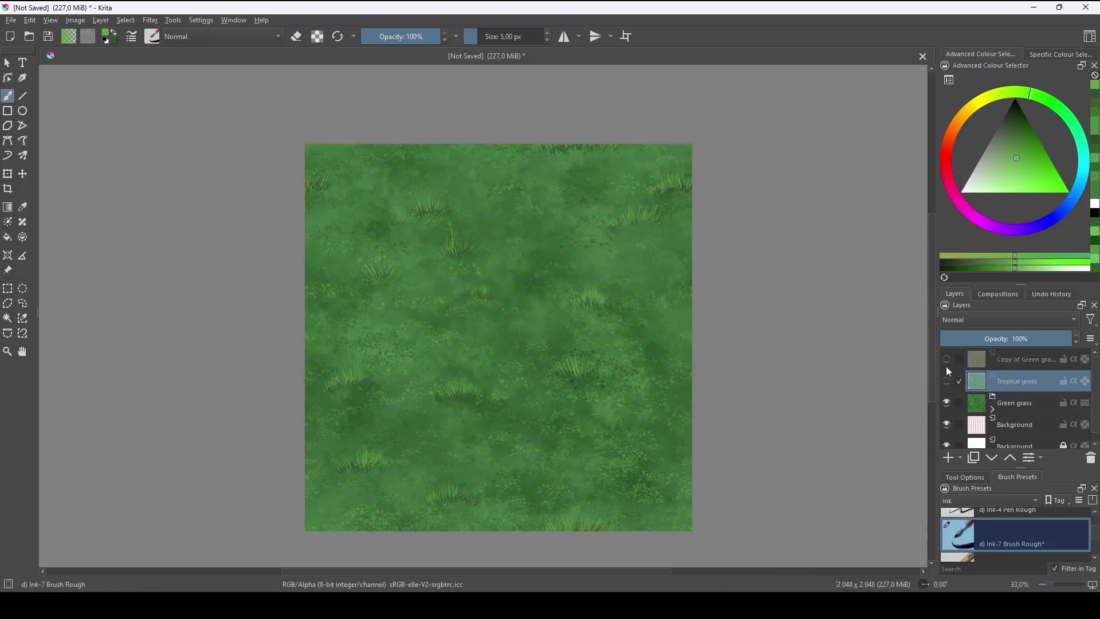
click(947, 359)
click(946, 381)
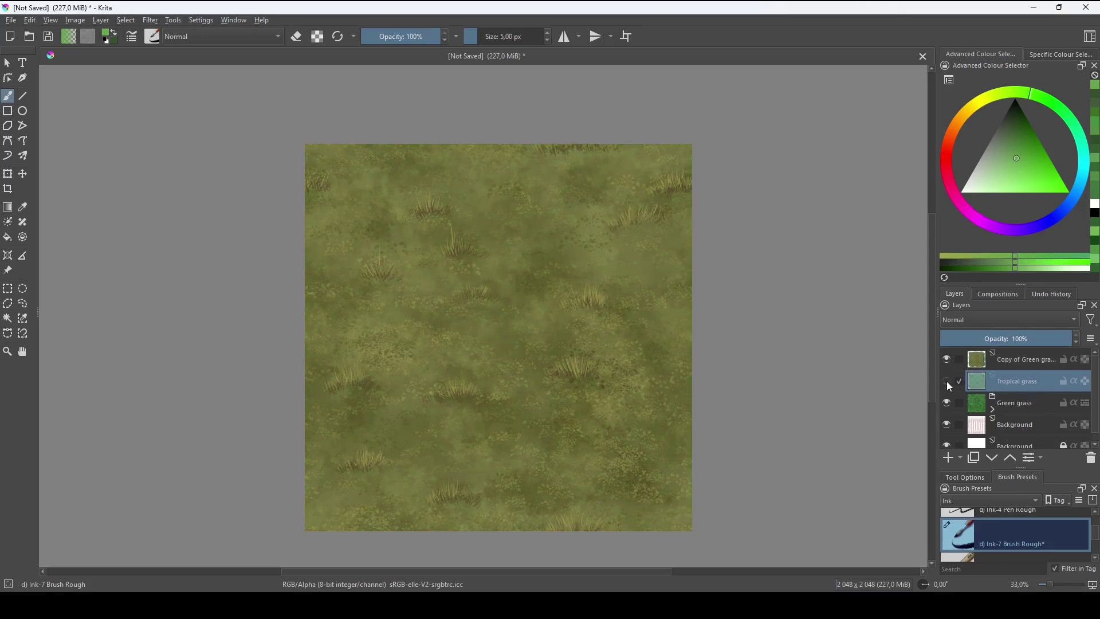
click(947, 360)
click(946, 361)
click(947, 360)
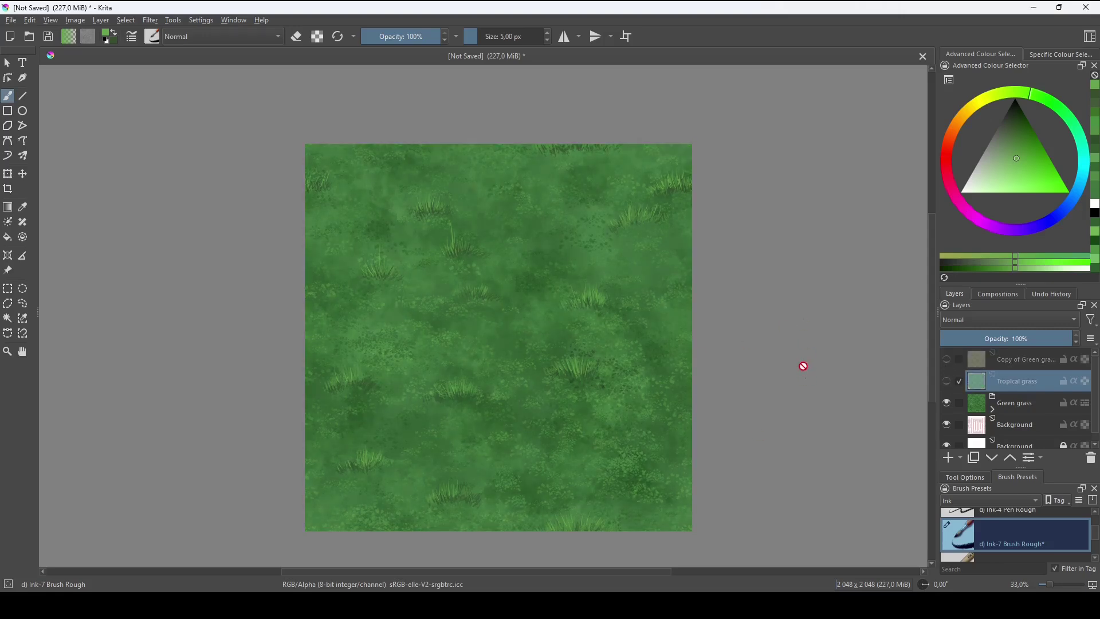